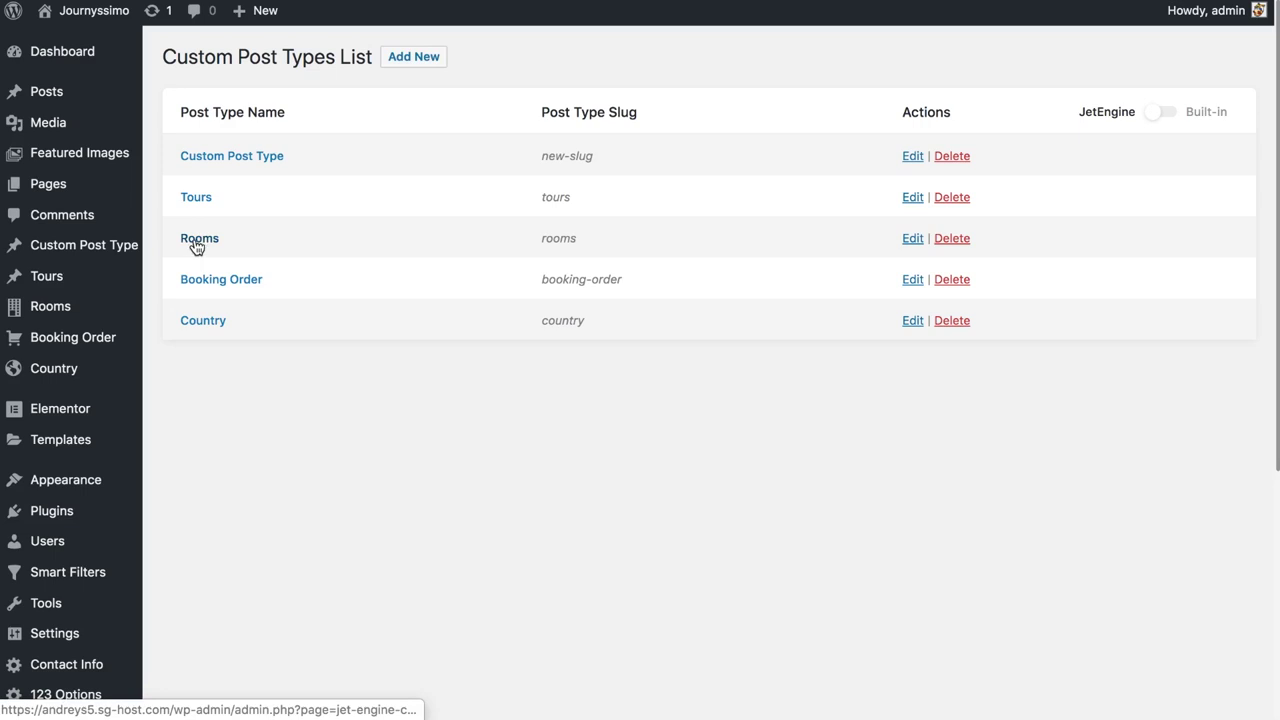
Open the Rooms post type settings and scroll through its 13 meta fields
click(914, 239)
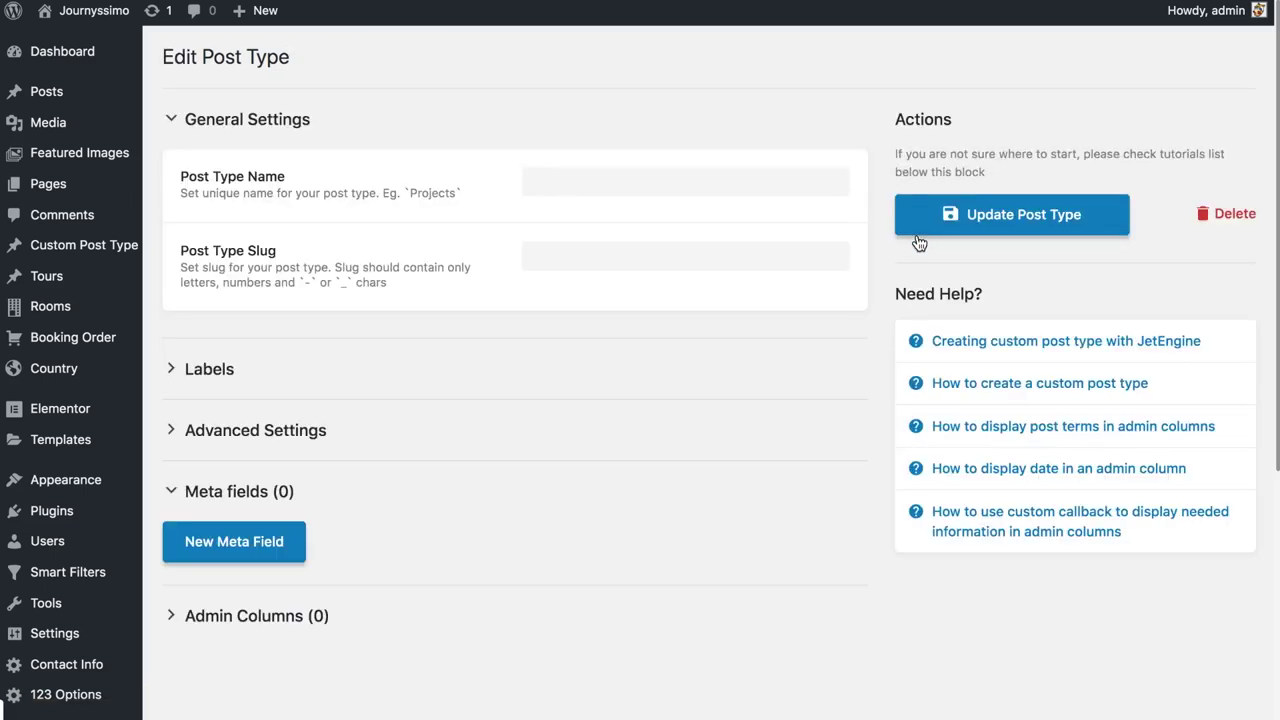
scroll(420, 245, down, 5)
scroll(411, 242, down, 1)
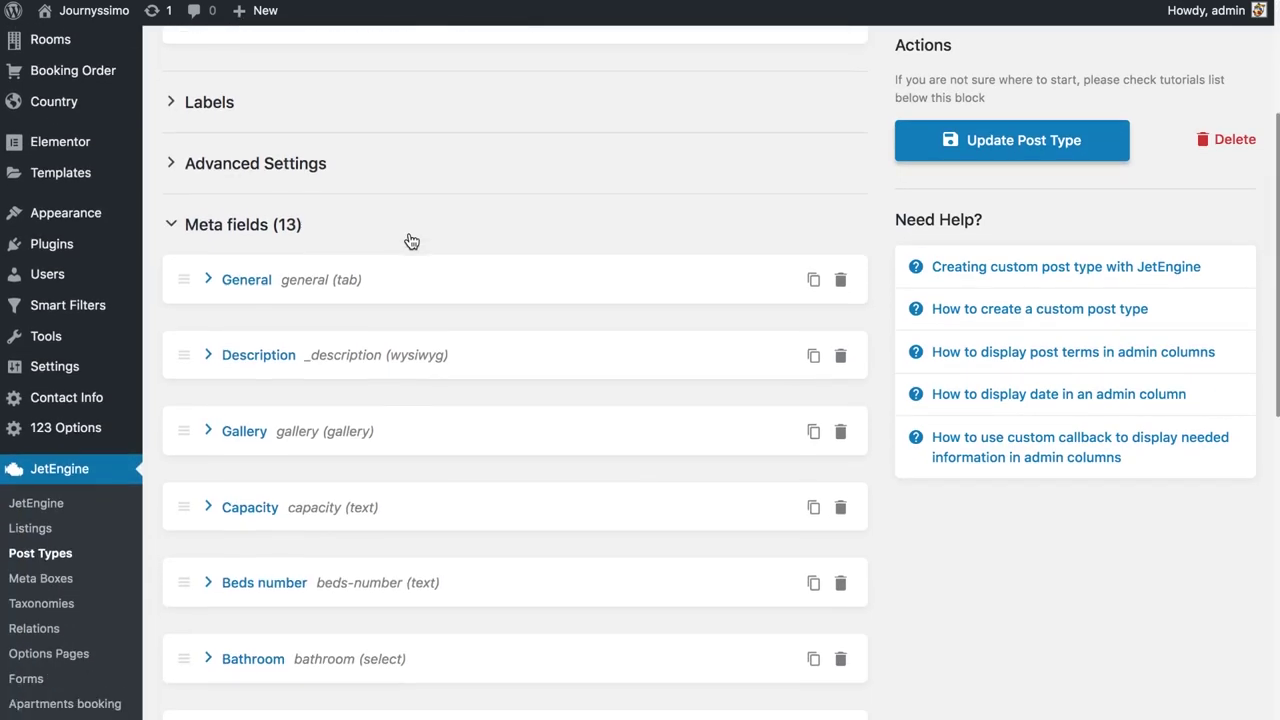
scroll(411, 242, down, 4)
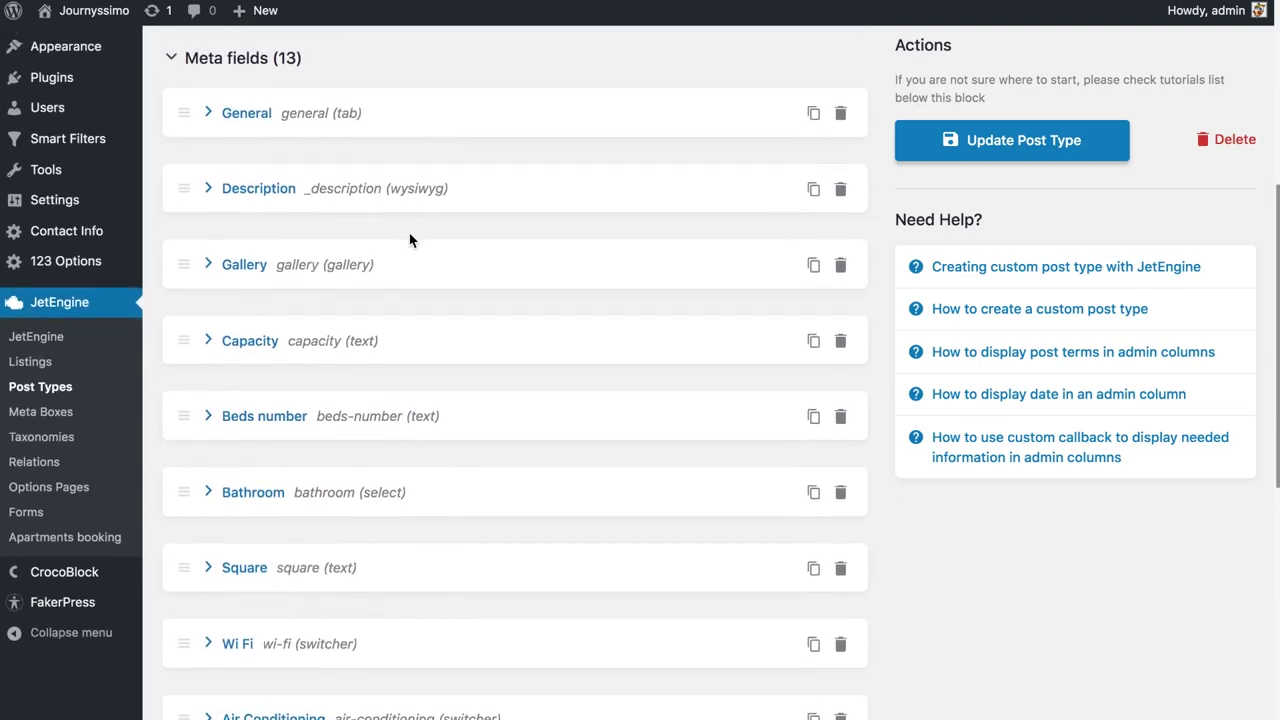
scroll(411, 242, down, 9)
scroll(409, 240, down, 2)
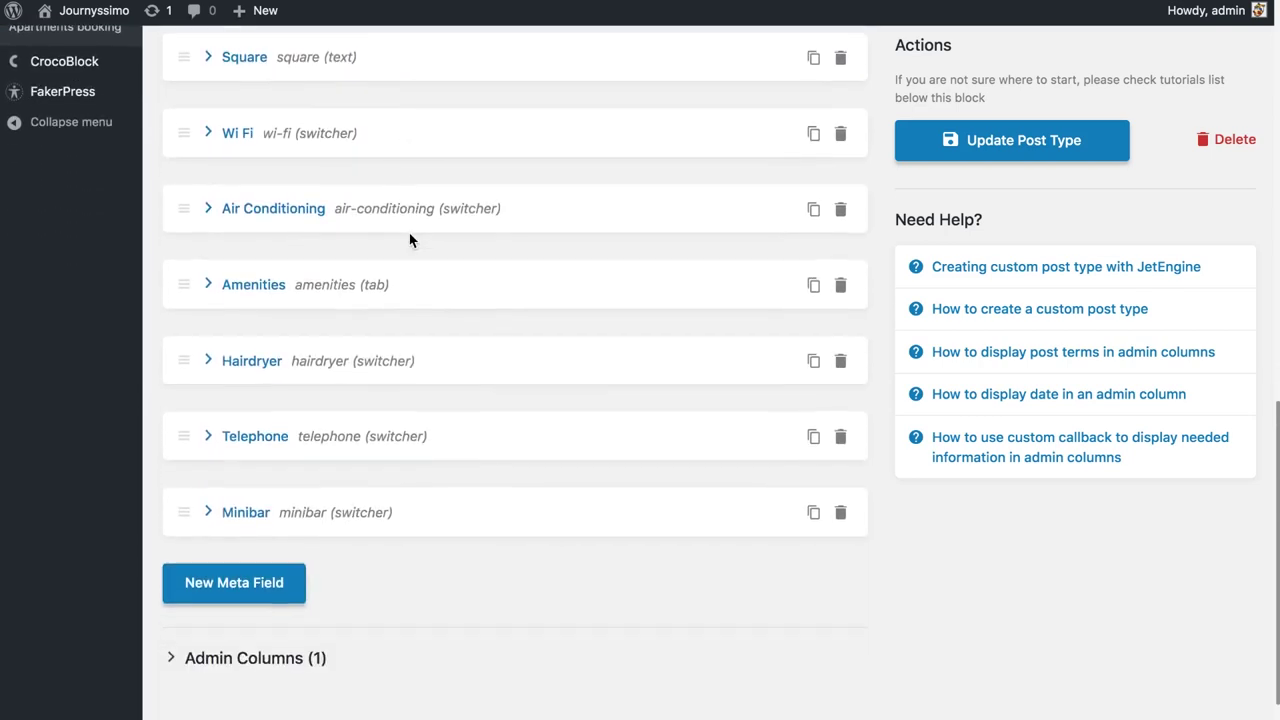
scroll(409, 240, up, 11)
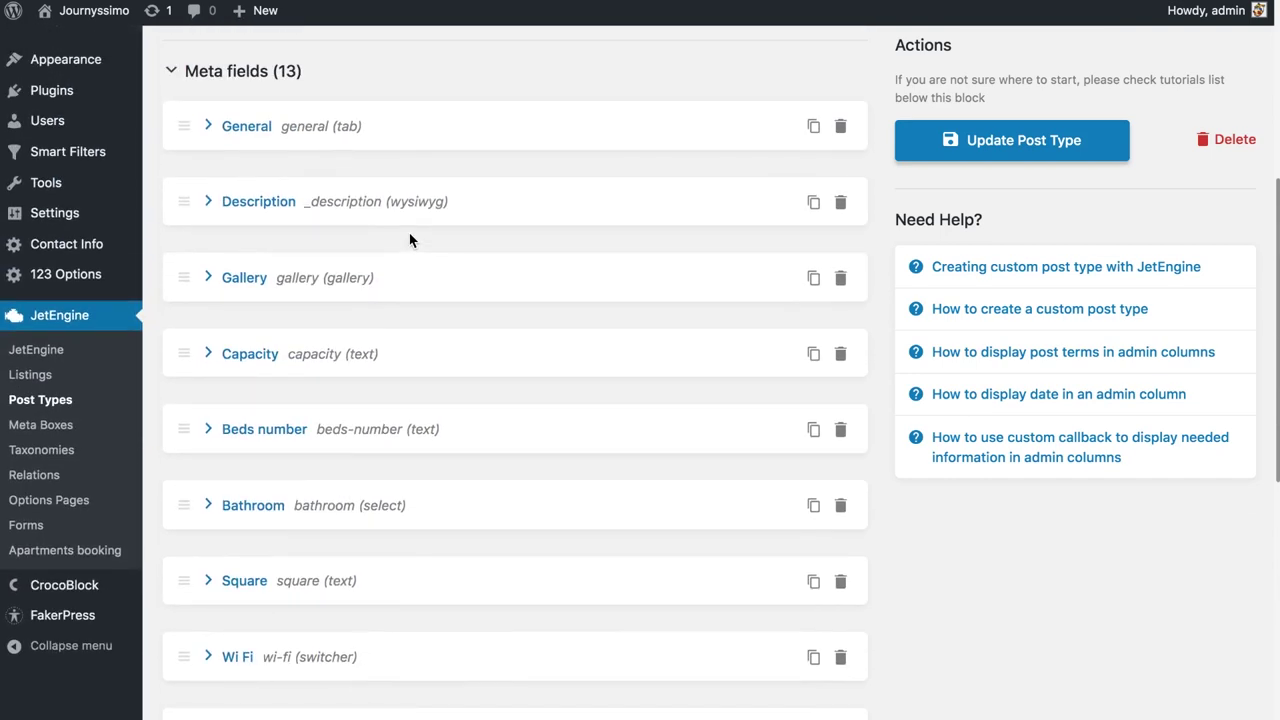
Expand and collapse the General meta field, then bring up the Rooms posts list
click(208, 127)
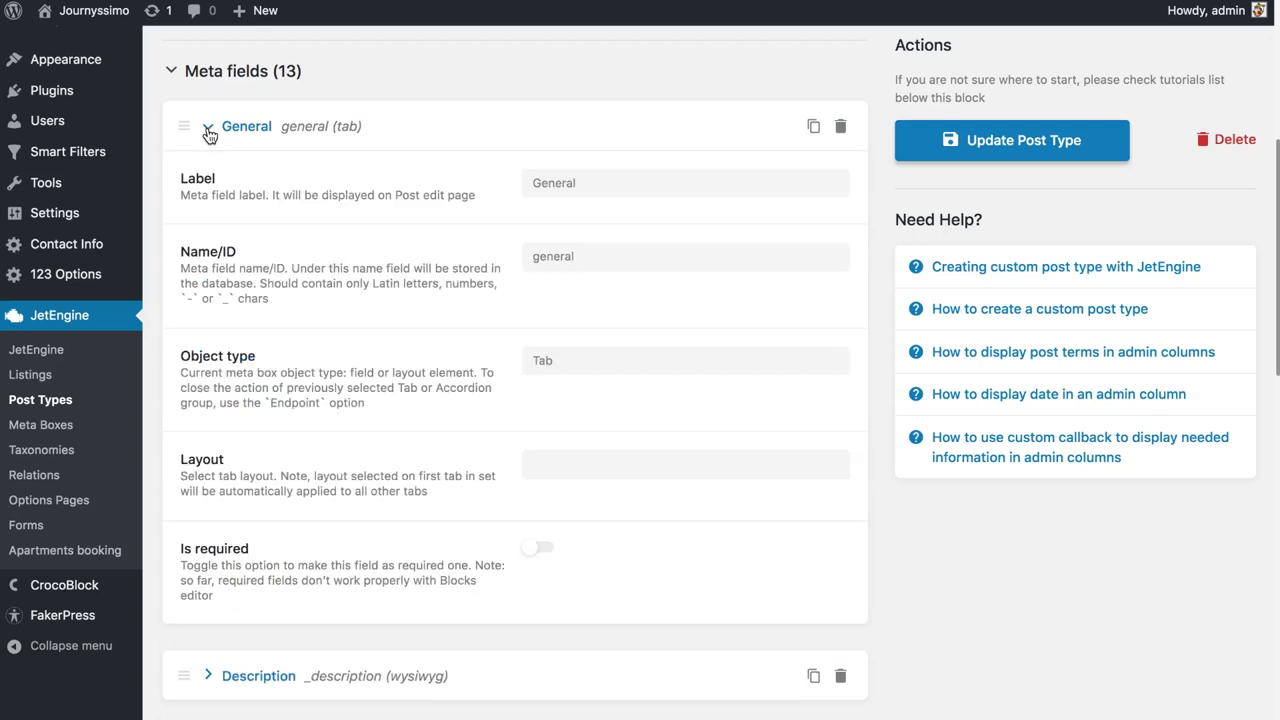
click(209, 134)
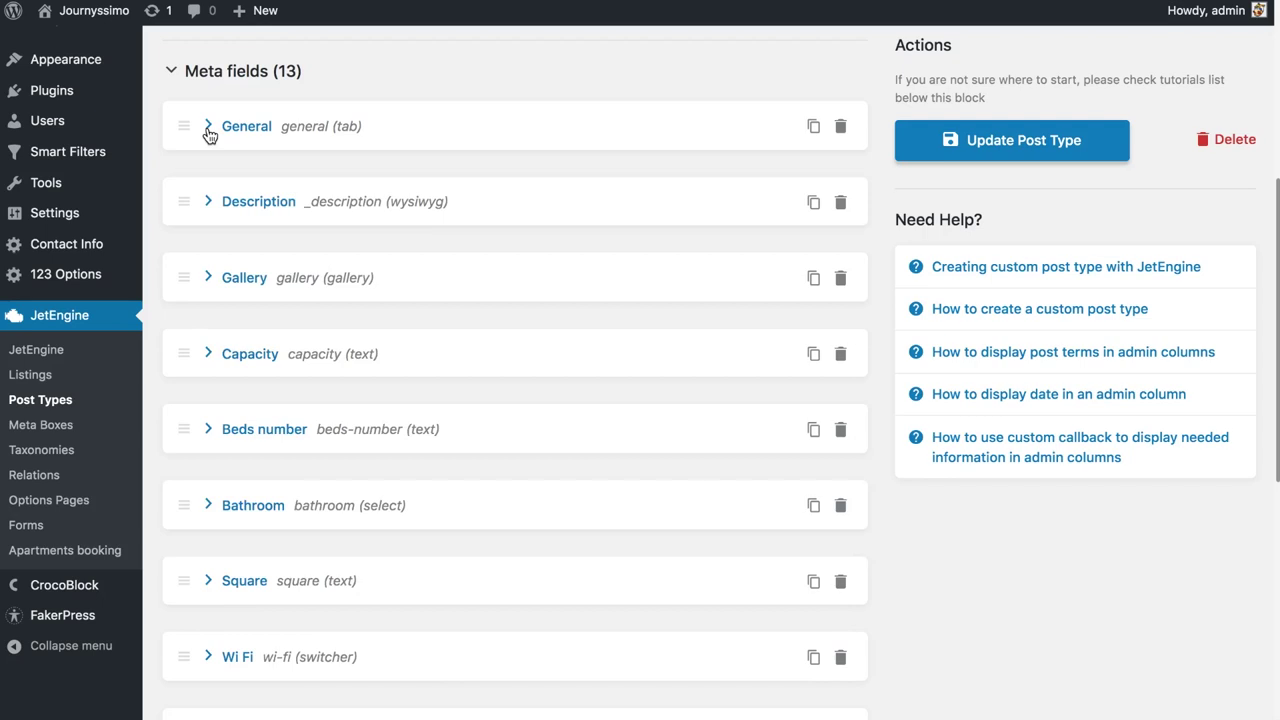
scroll(233, 341, down, 4)
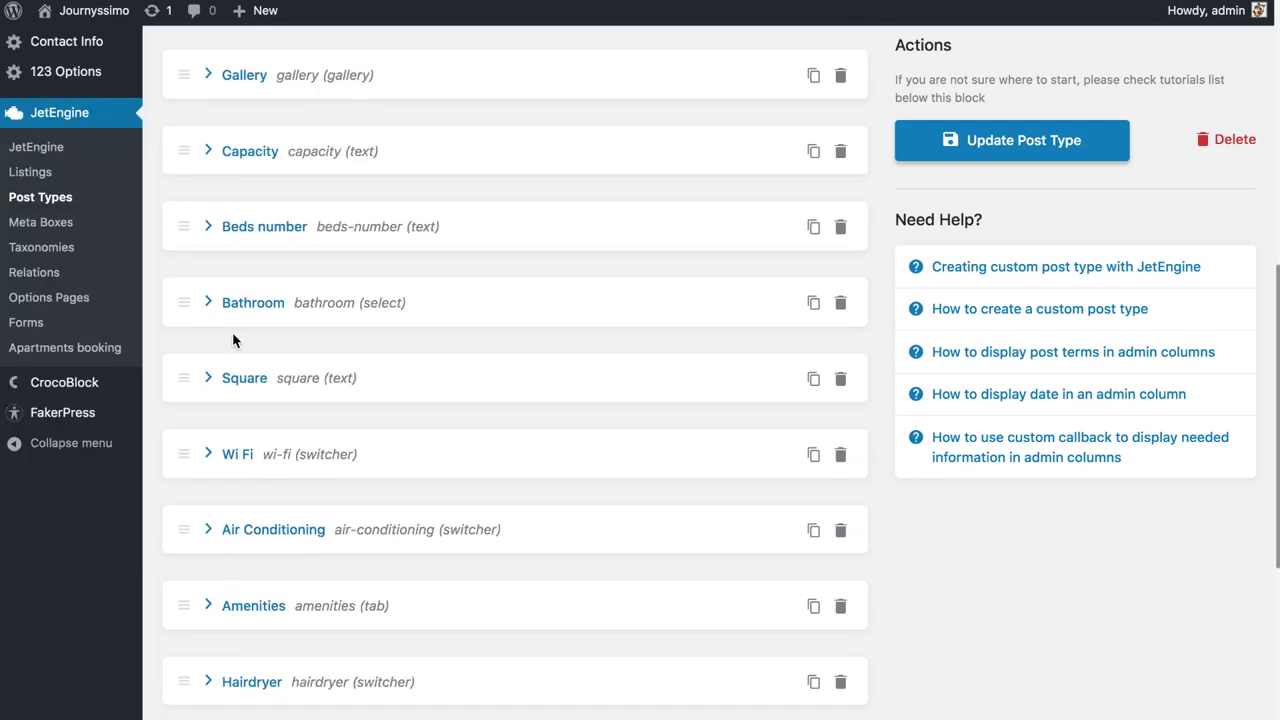
scroll(233, 341, up, 10)
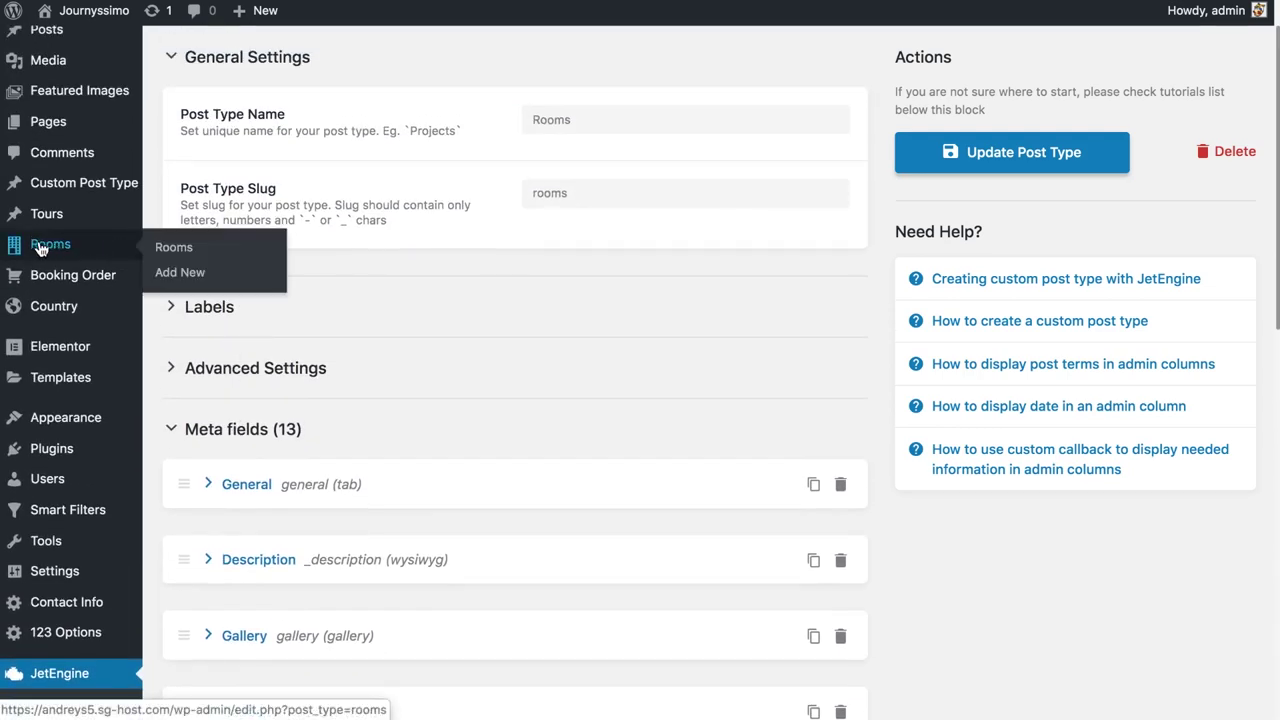
click(55, 249)
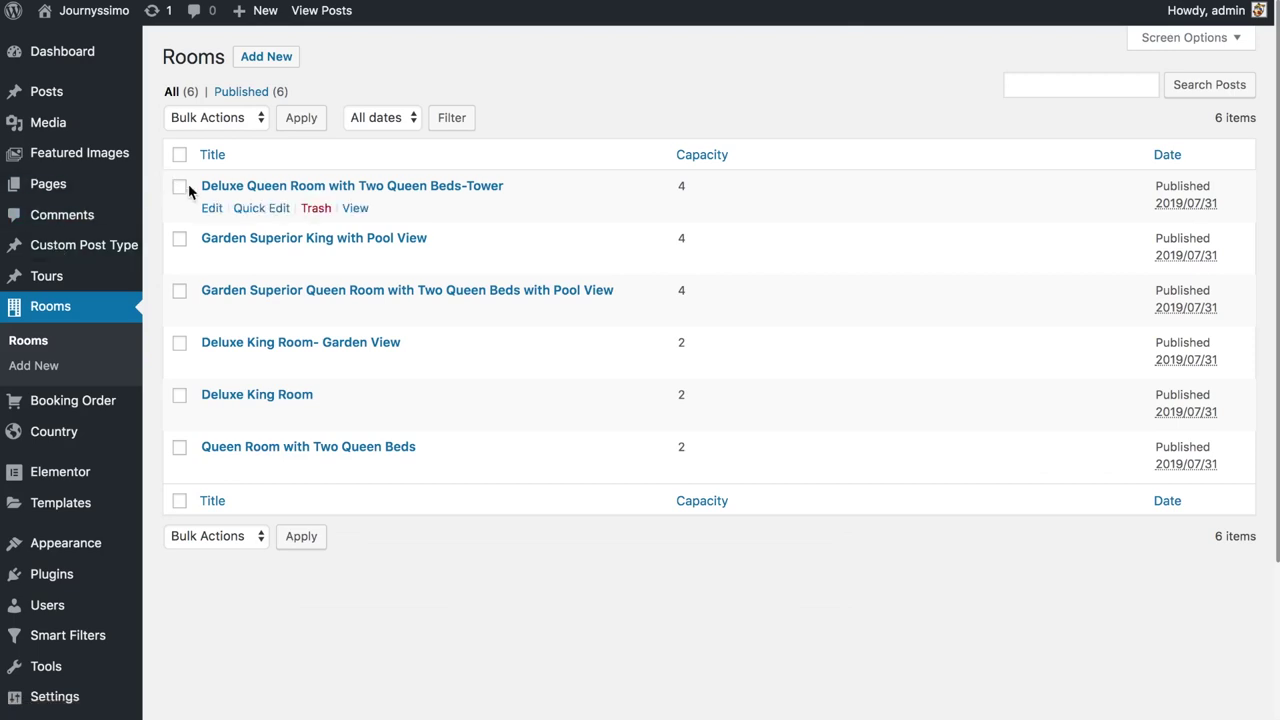
Open the Deluxe Queen Room with Two Queen Beds-Tower post and load its units in Units manager
click(212, 208)
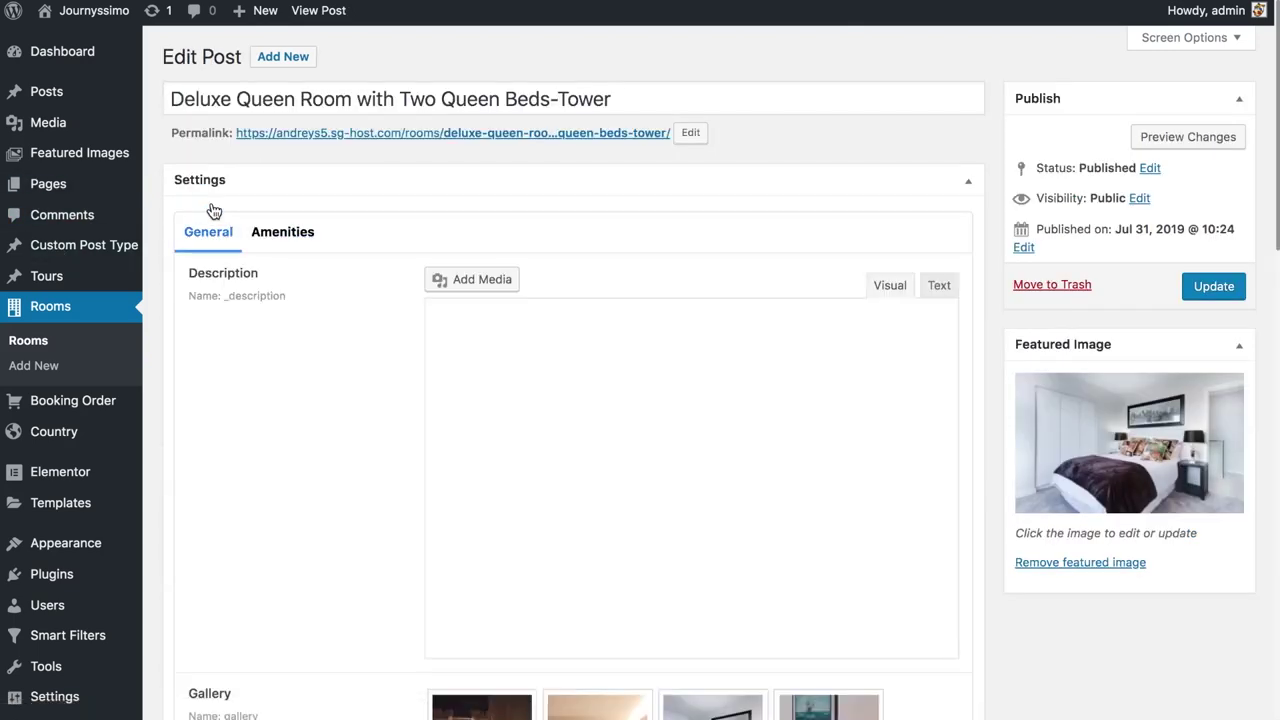
scroll(298, 292, down, 2)
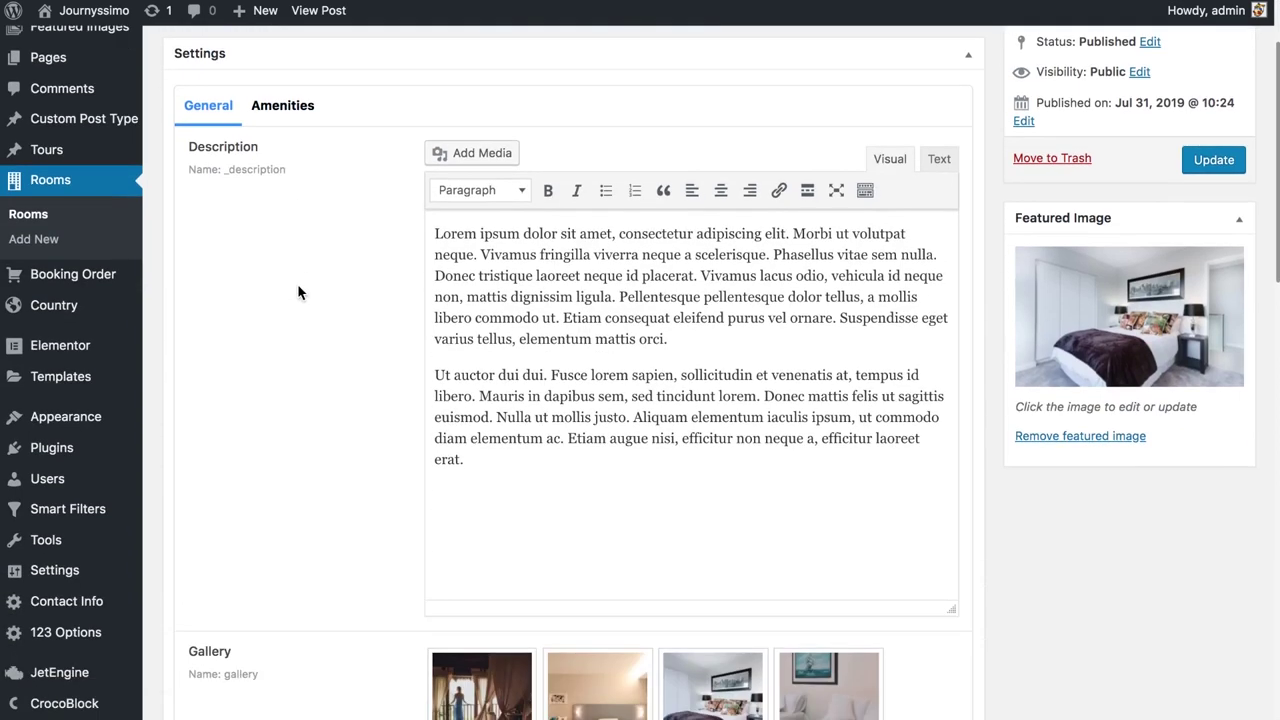
scroll(298, 292, down, 1)
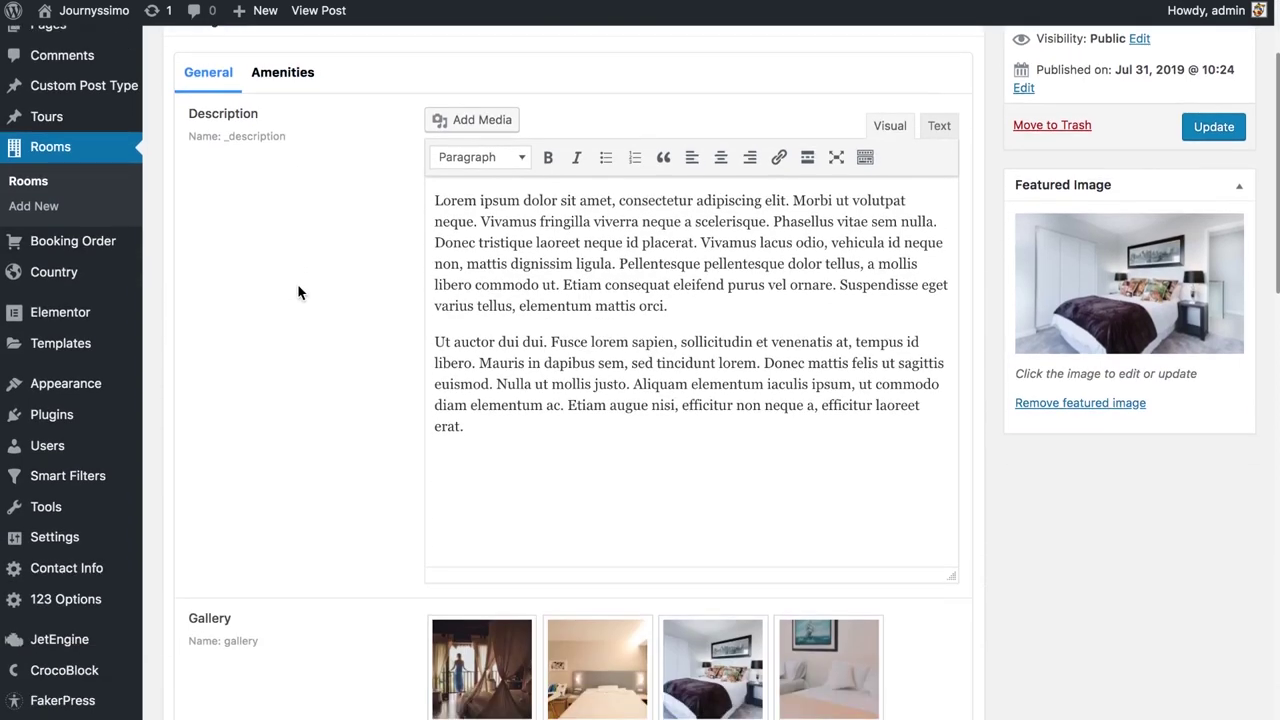
scroll(298, 292, down, 8)
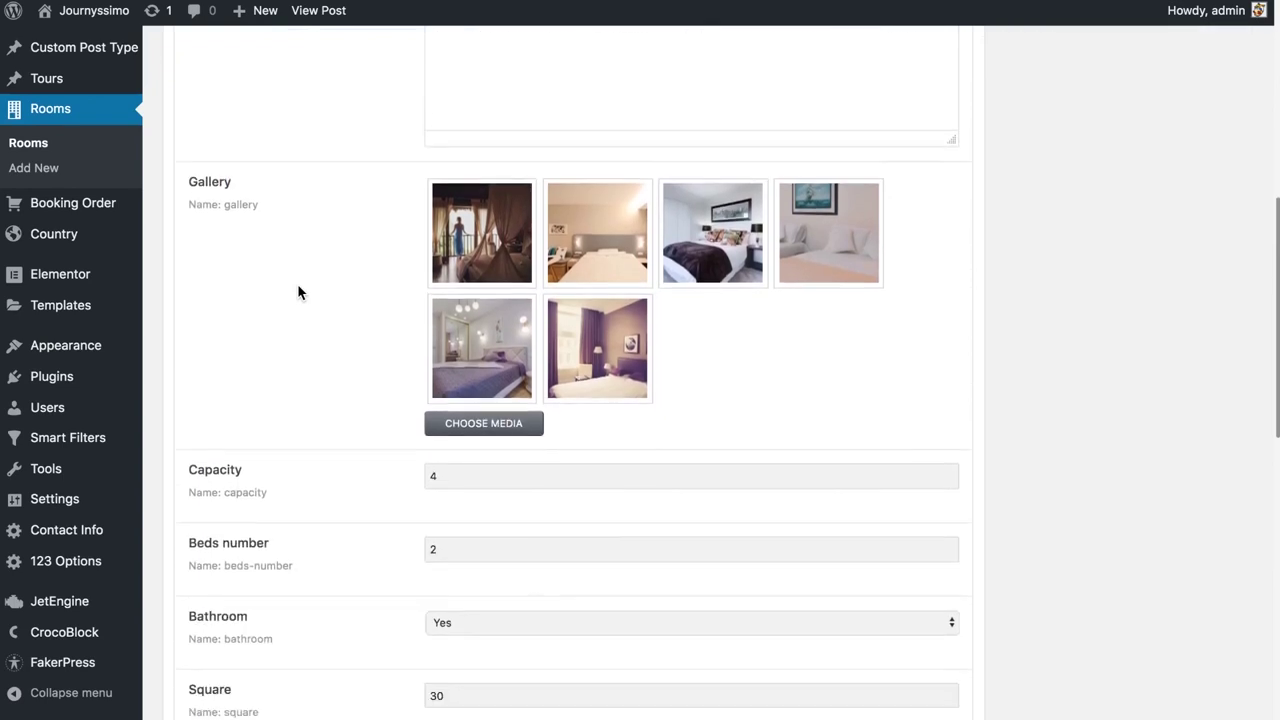
scroll(547, 351, down, 6)
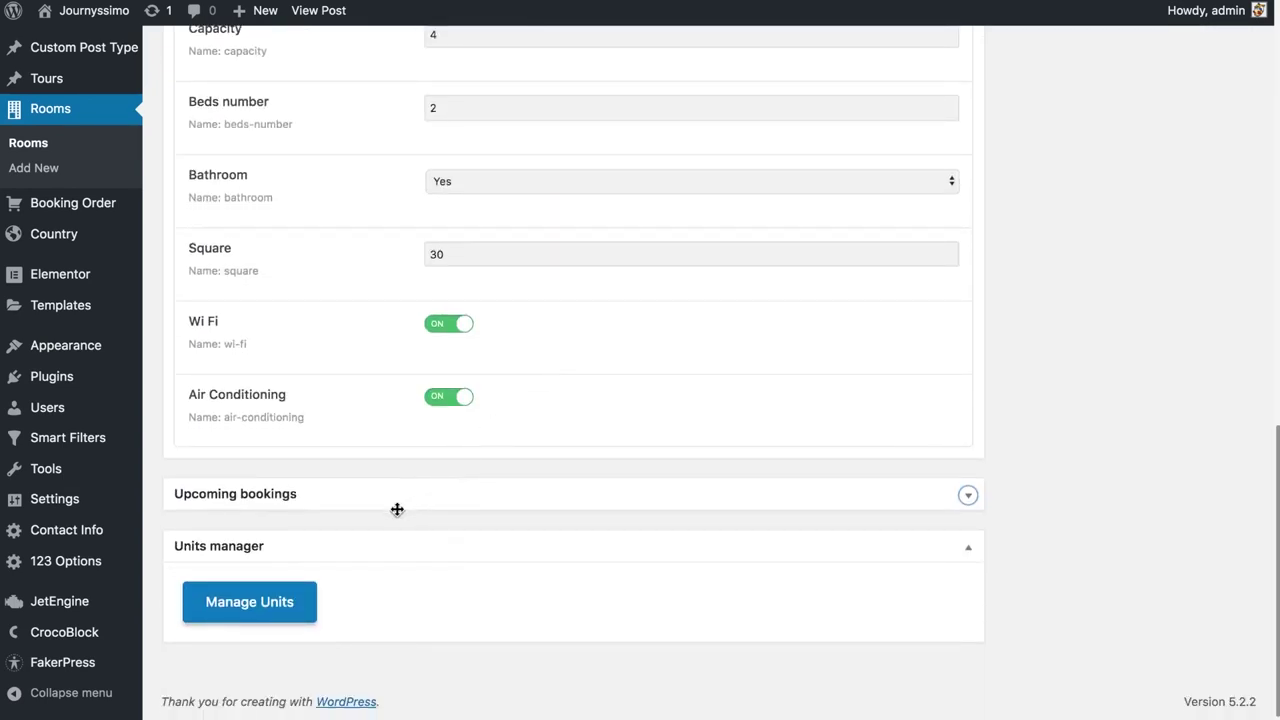
click(266, 596)
Review the room's five units, then go to JetEngine's Listing Items page
scroll(414, 511, down, 5)
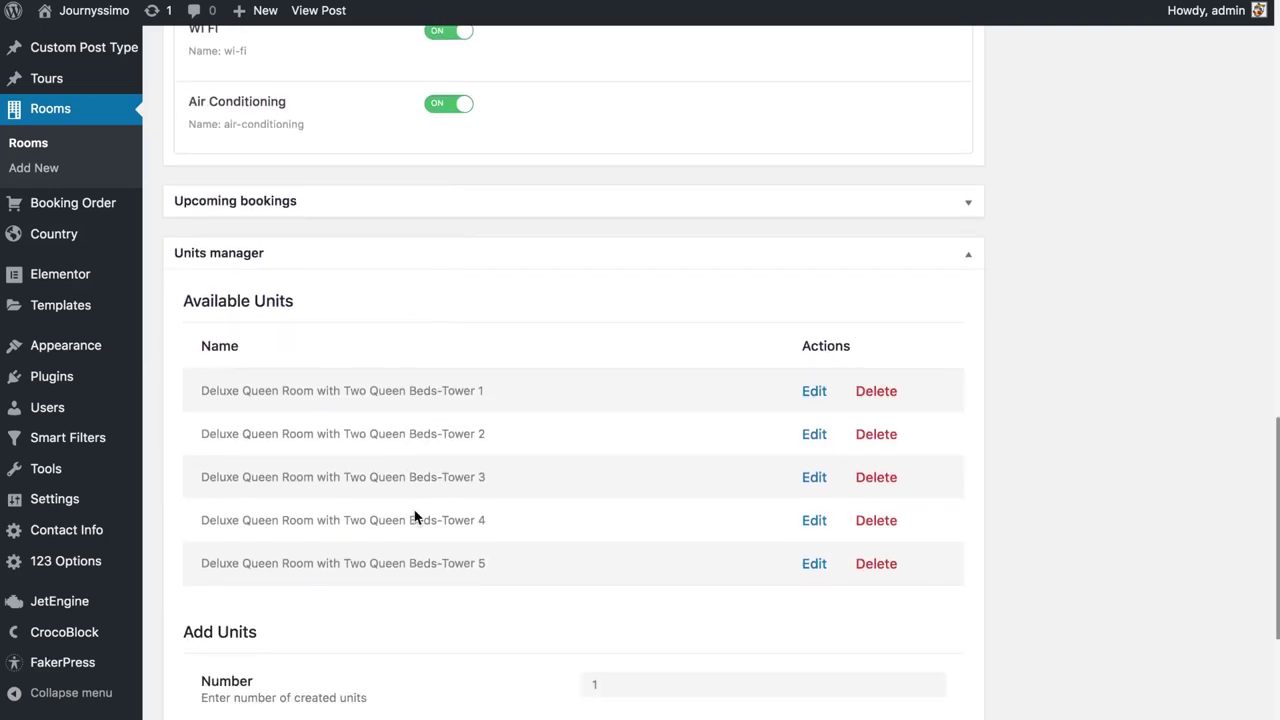
scroll(415, 515, down, 2)
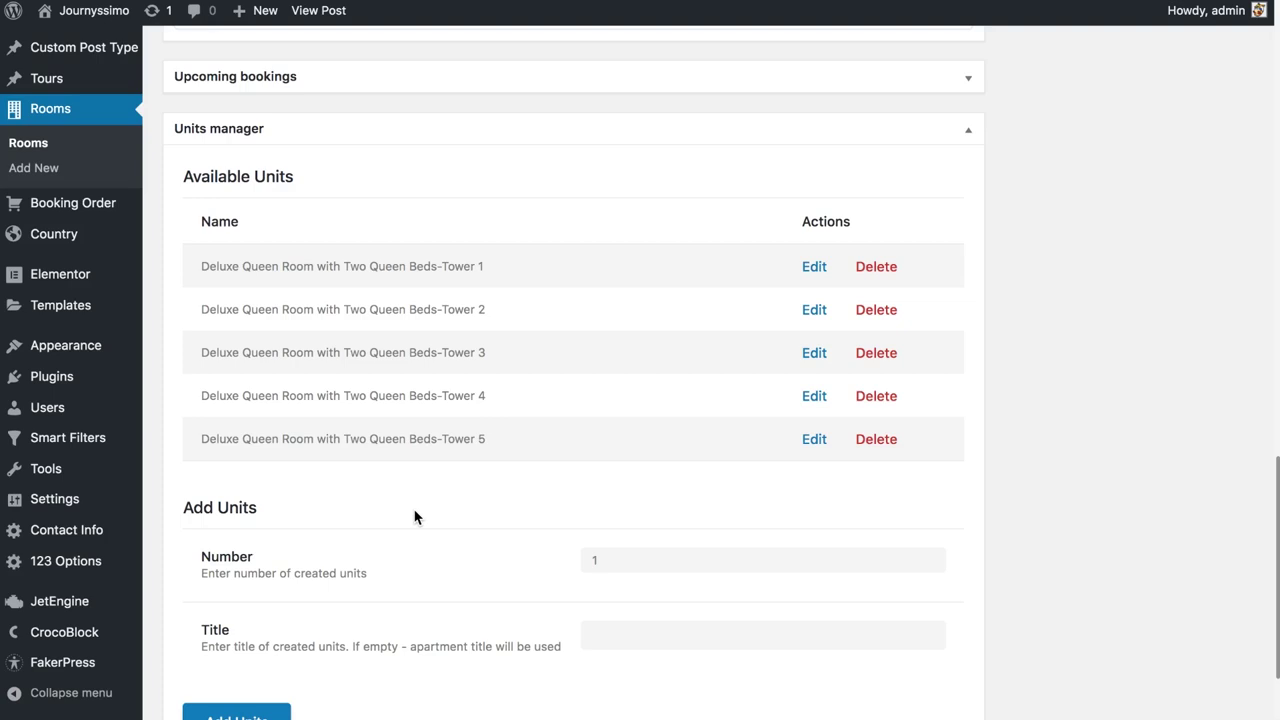
scroll(416, 516, down, 1)
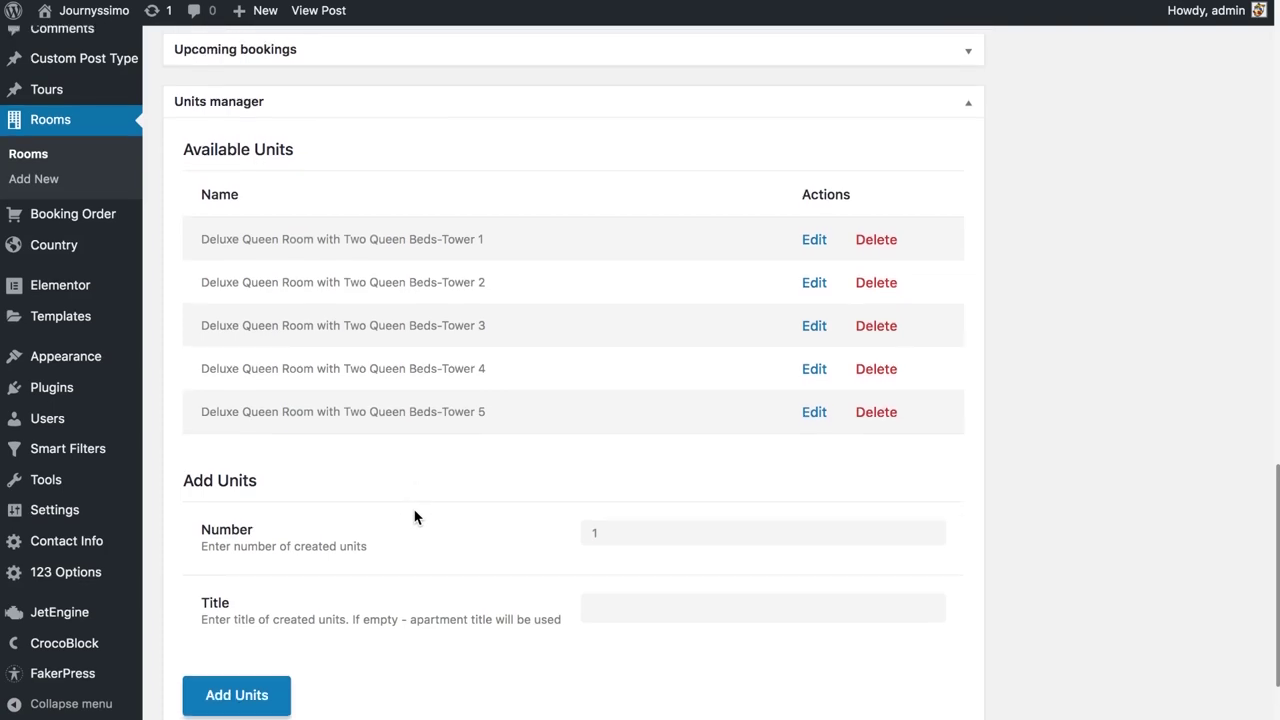
scroll(416, 516, up, 12)
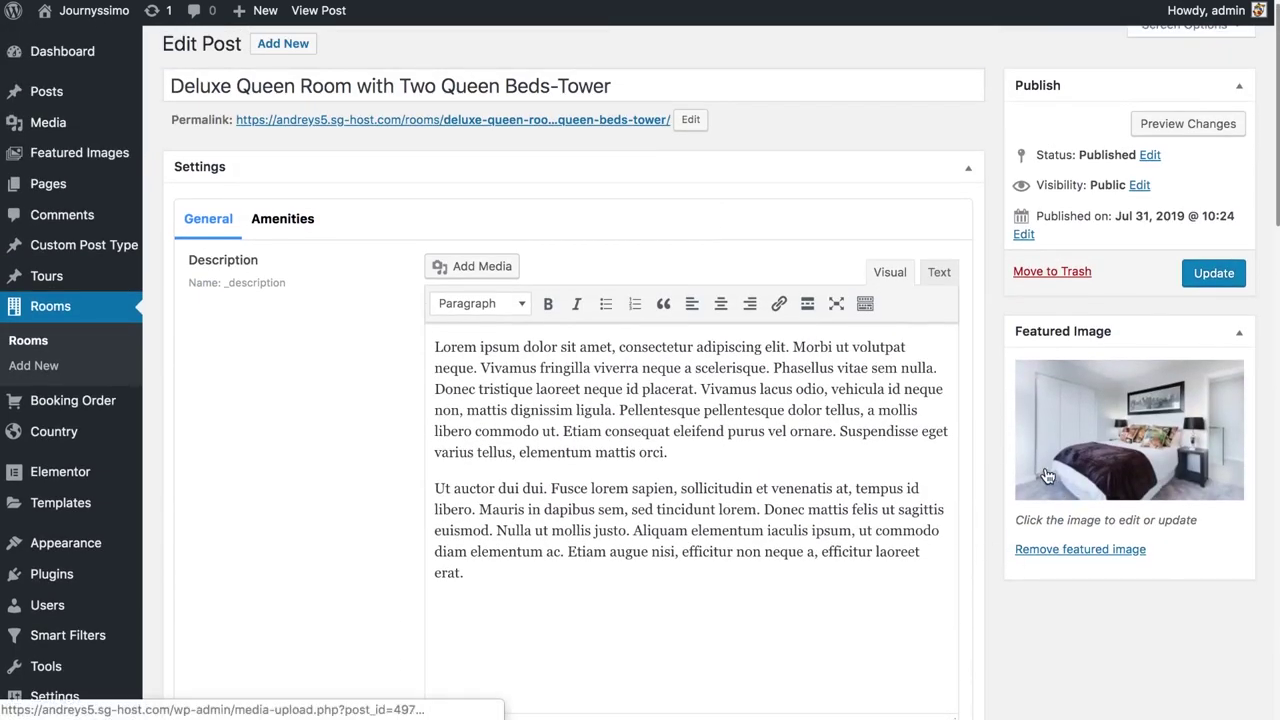
scroll(1046, 476, down, 12)
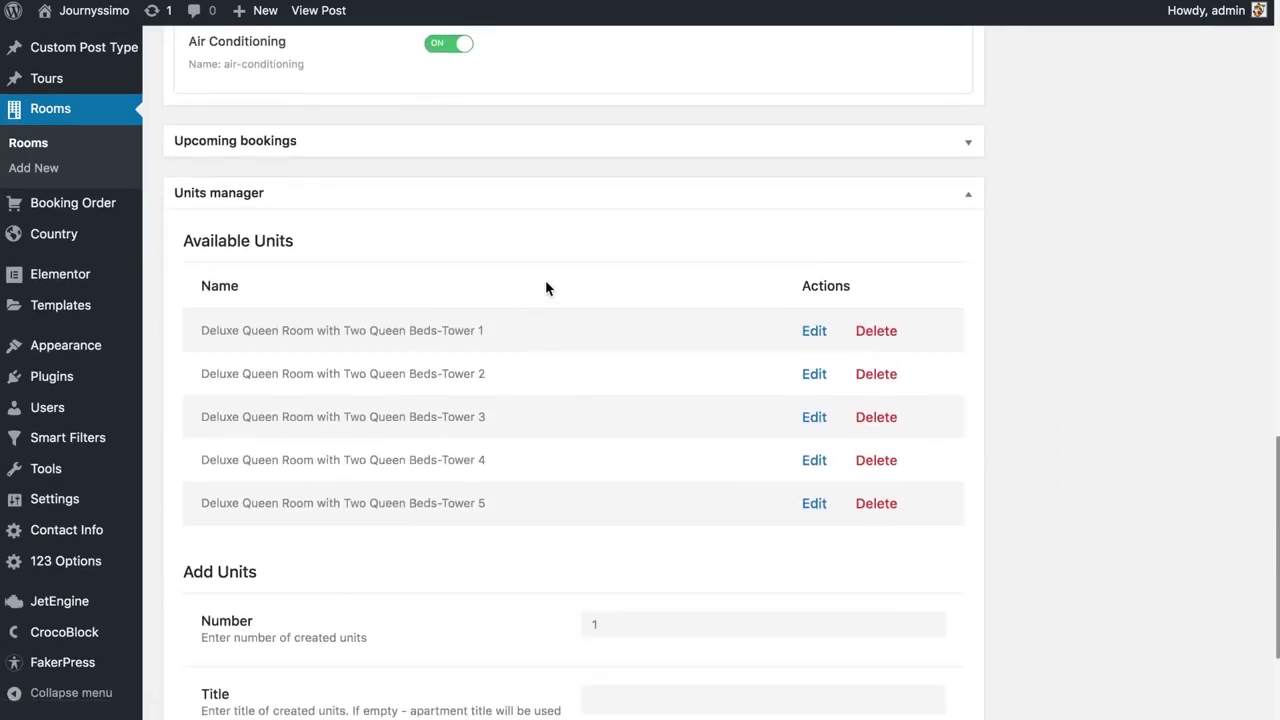
scroll(490, 443, down, 2)
scroll(490, 443, down, 3)
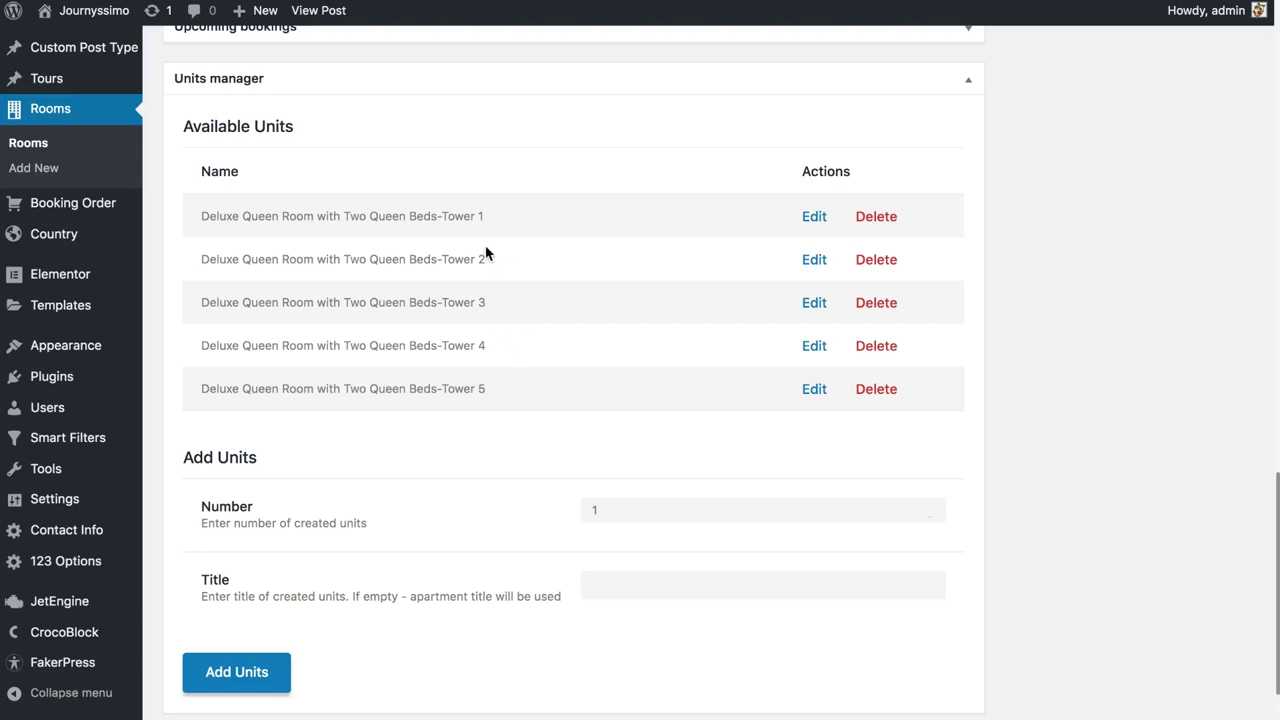
scroll(486, 252, up, 15)
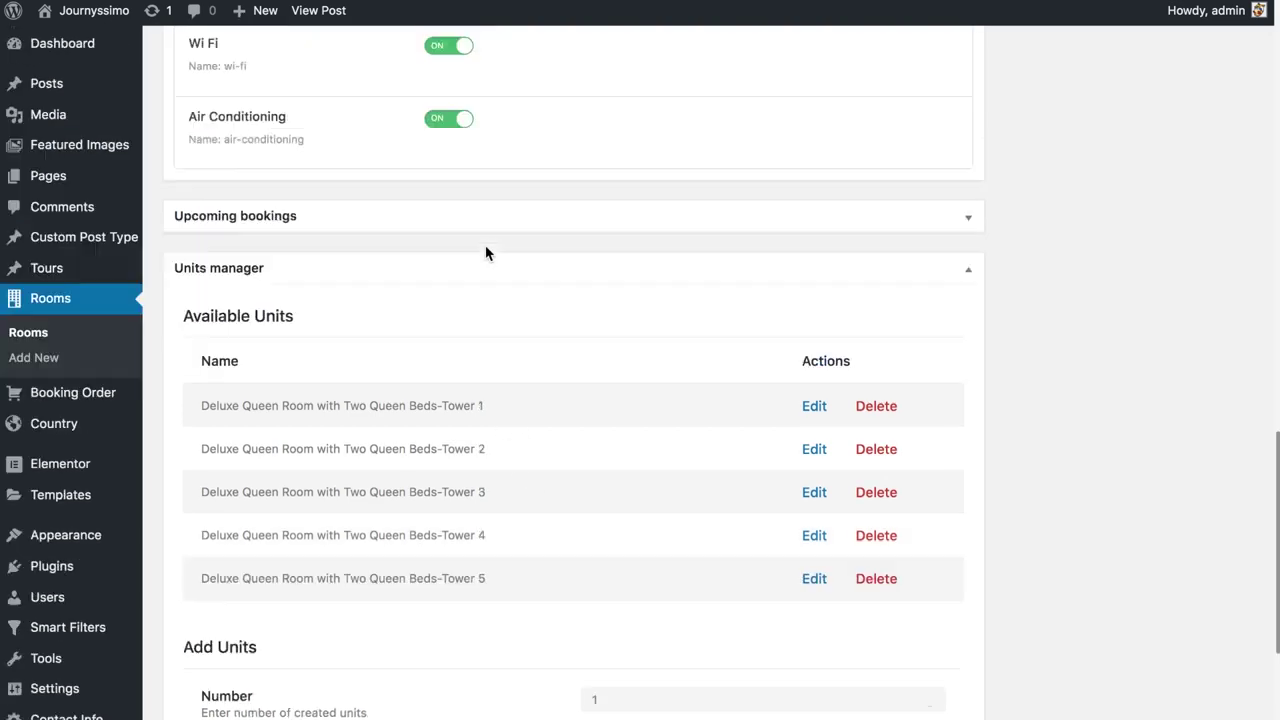
scroll(486, 250, up, 3)
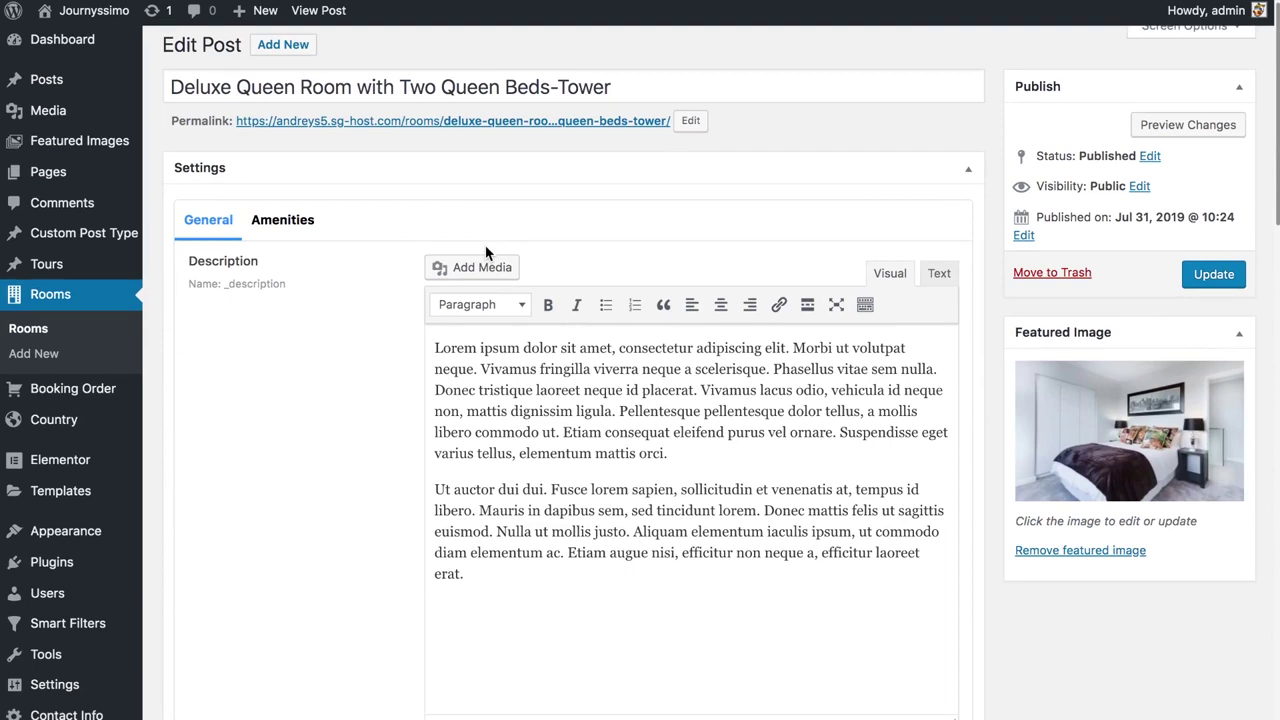
scroll(485, 253, down, 5)
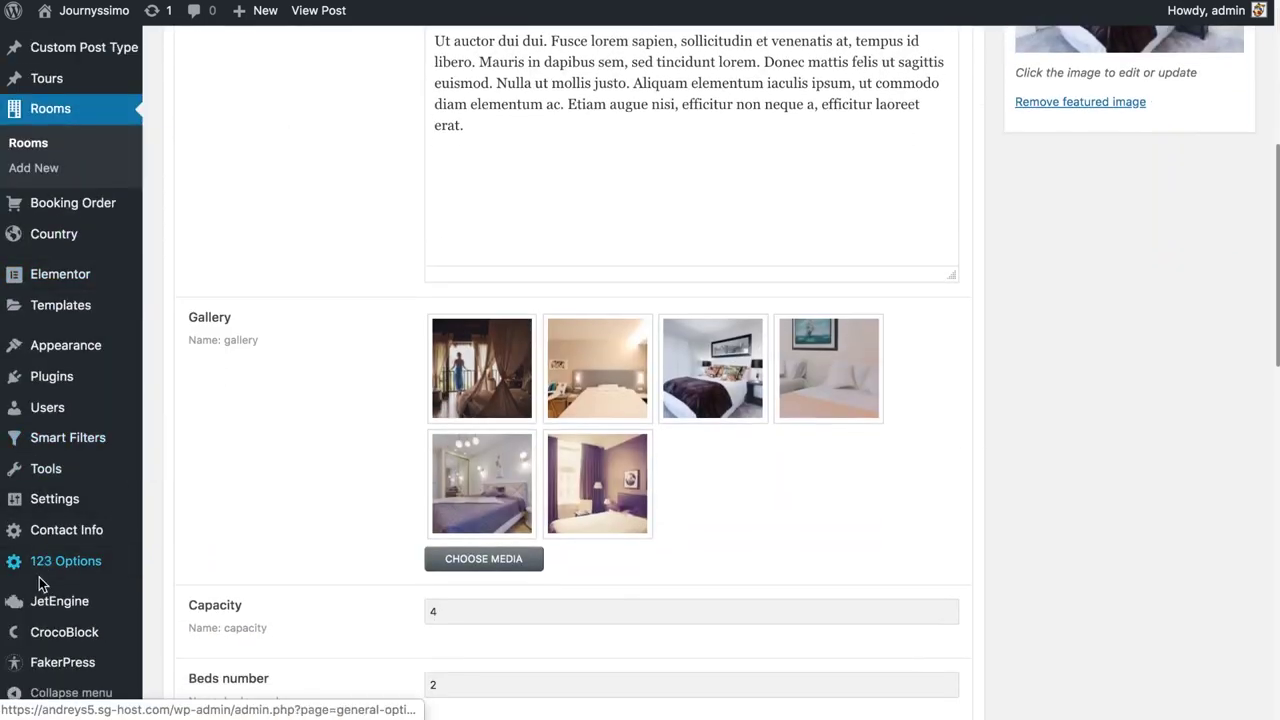
mouse_move(52, 600)
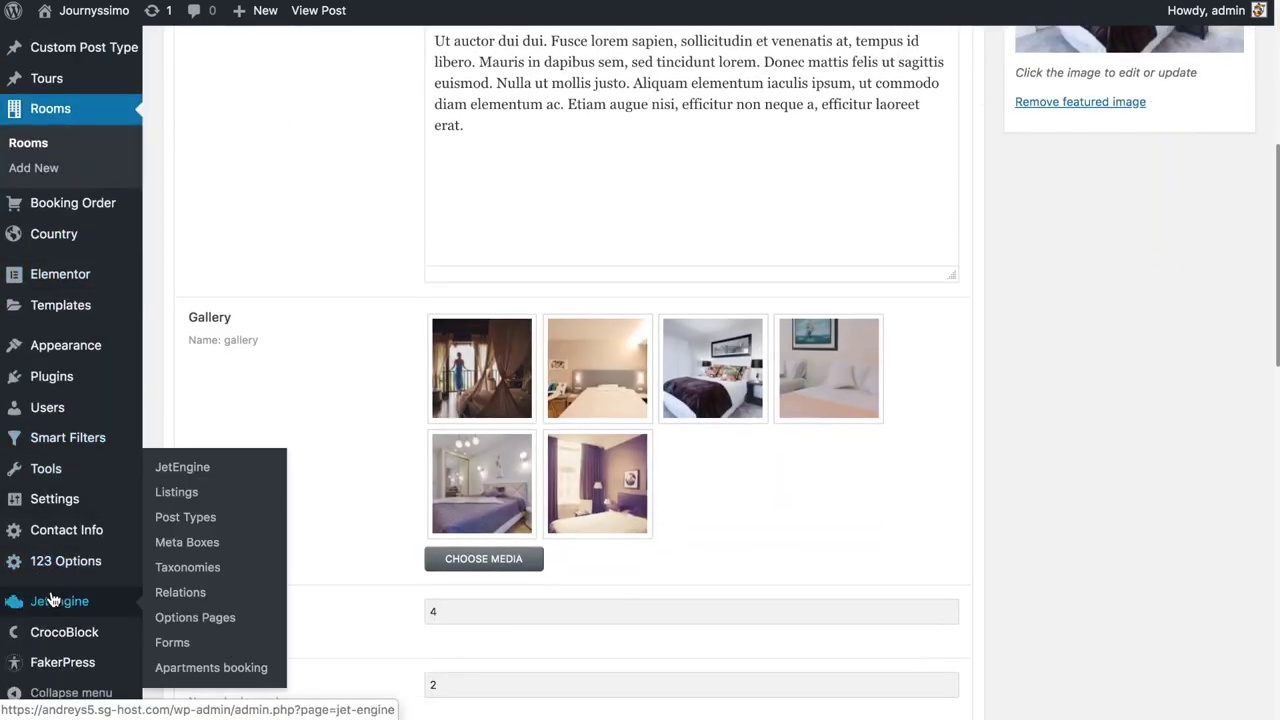
click(165, 492)
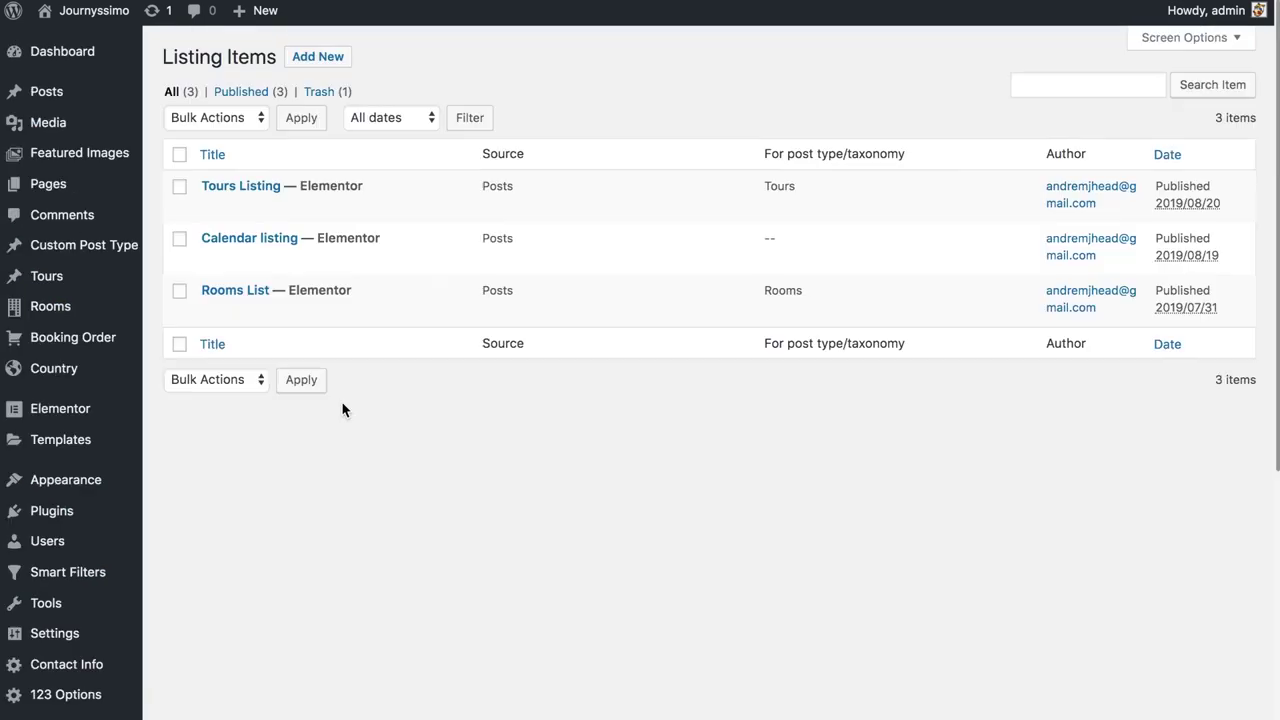
Open the Rooms List listing template, then scroll the admin sidebar to reveal the JetEngine submenu
mouse_move(282, 316)
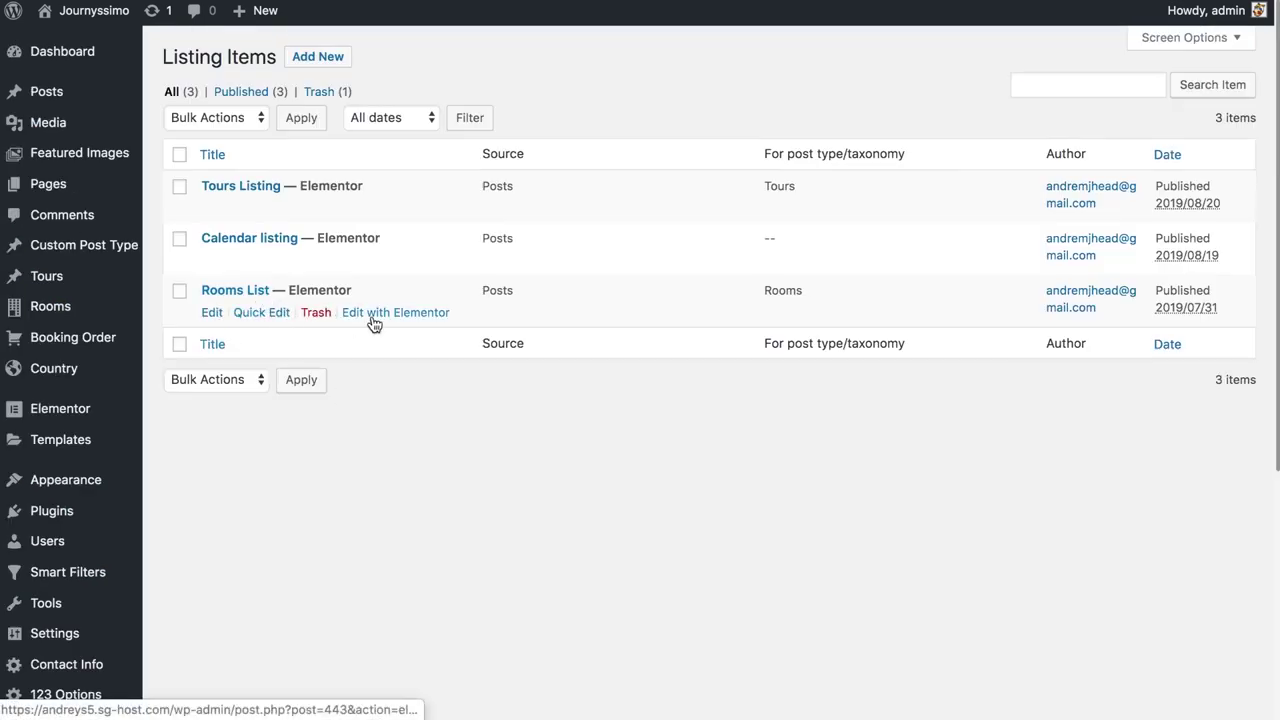
click(374, 313)
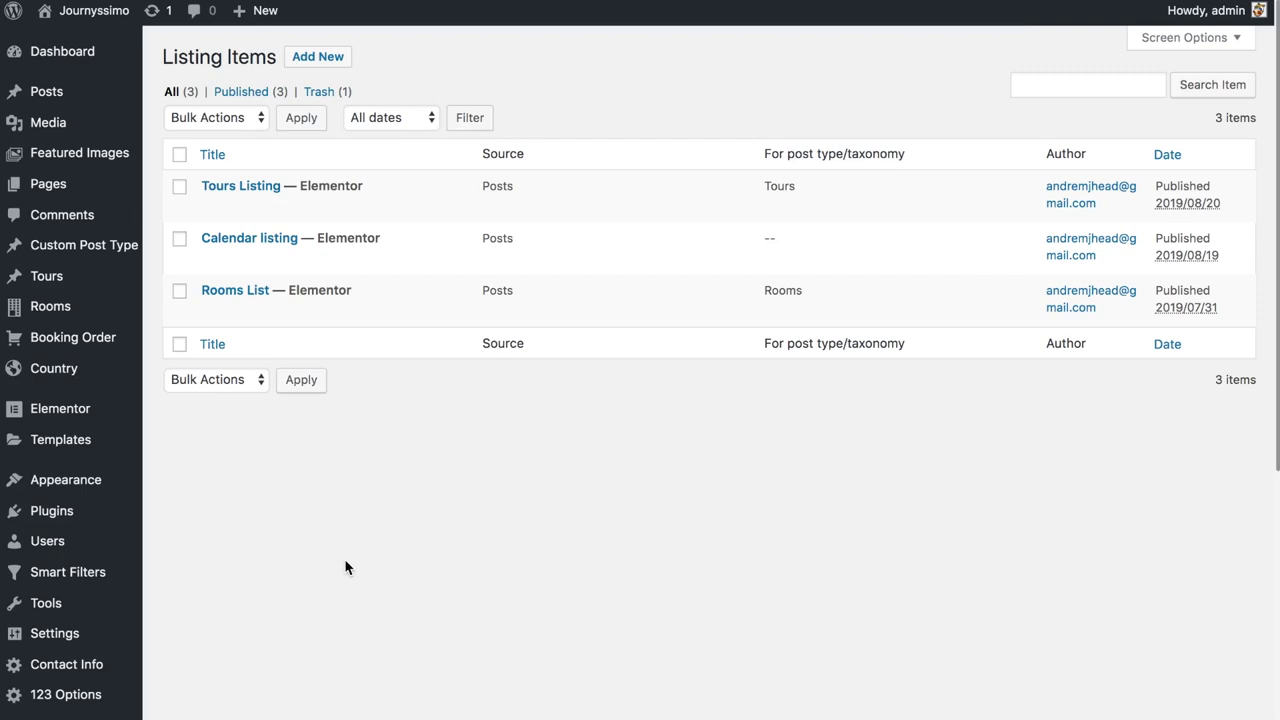
mouse_move(87, 345)
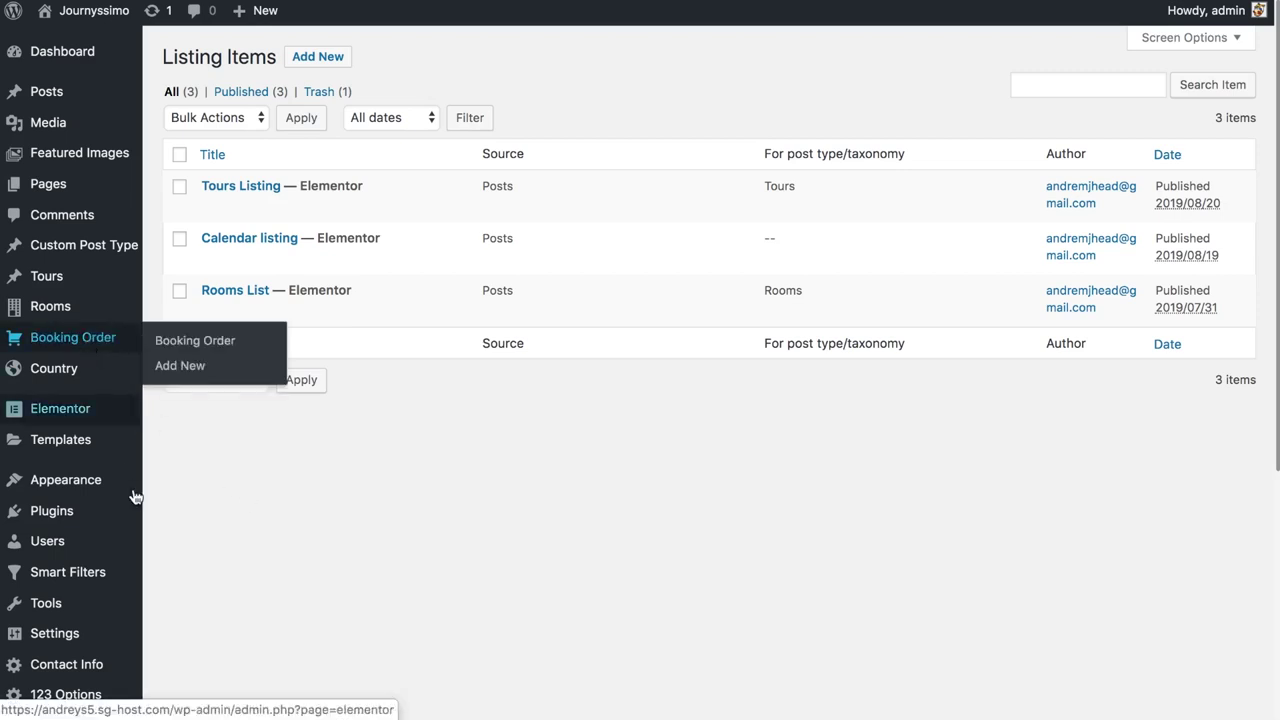
scroll(145, 615, down, 3)
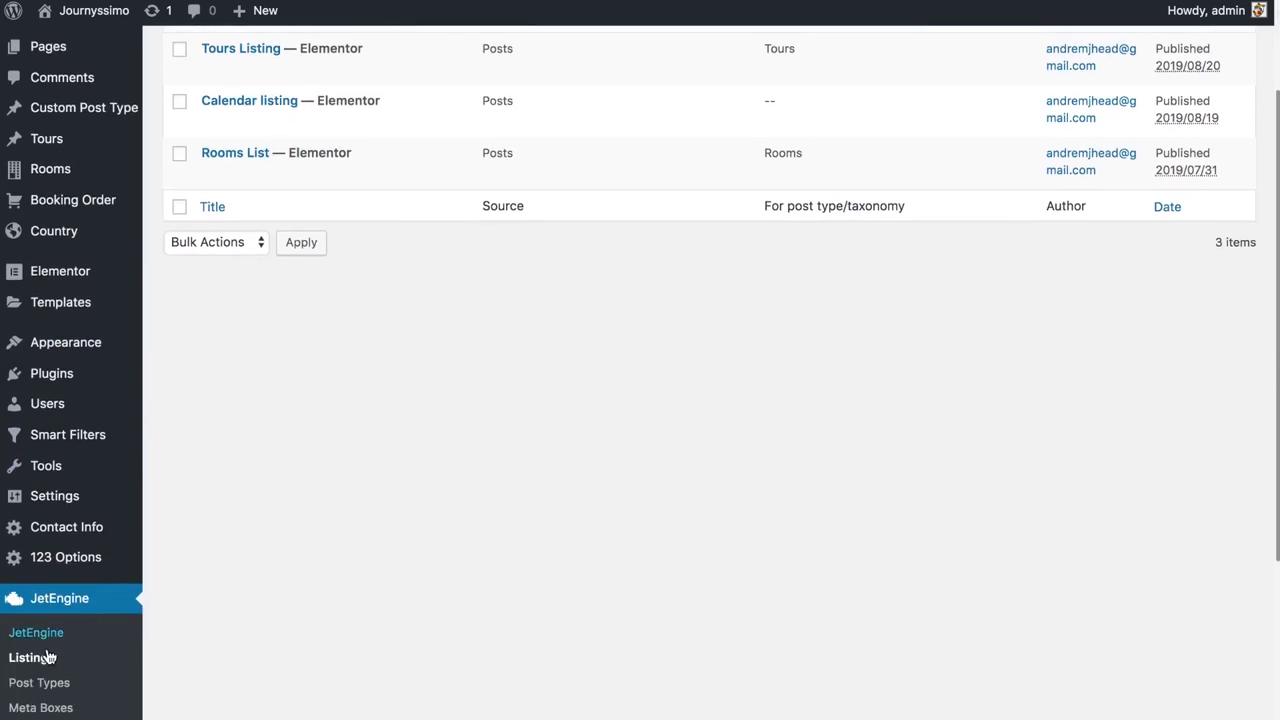
scroll(46, 652, down, 1)
Review the Booking Order post type's advanced settings, then open the Apartment booking settings page
click(39, 651)
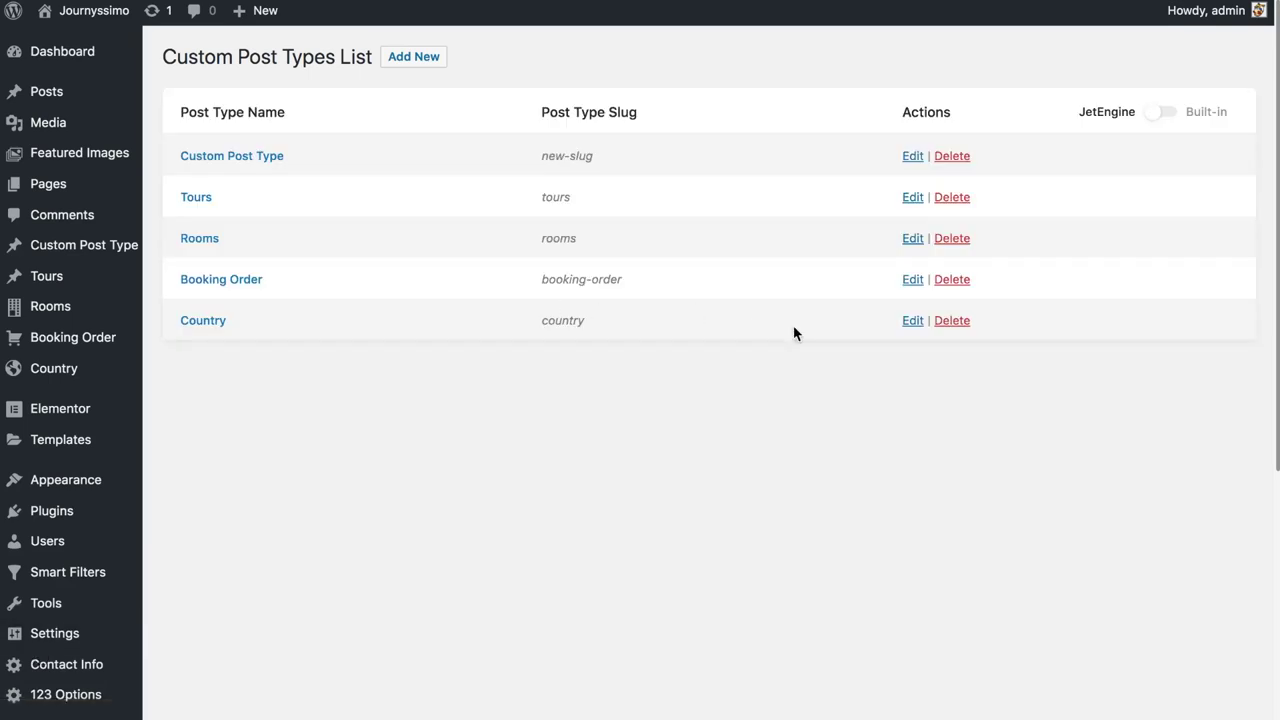
click(913, 281)
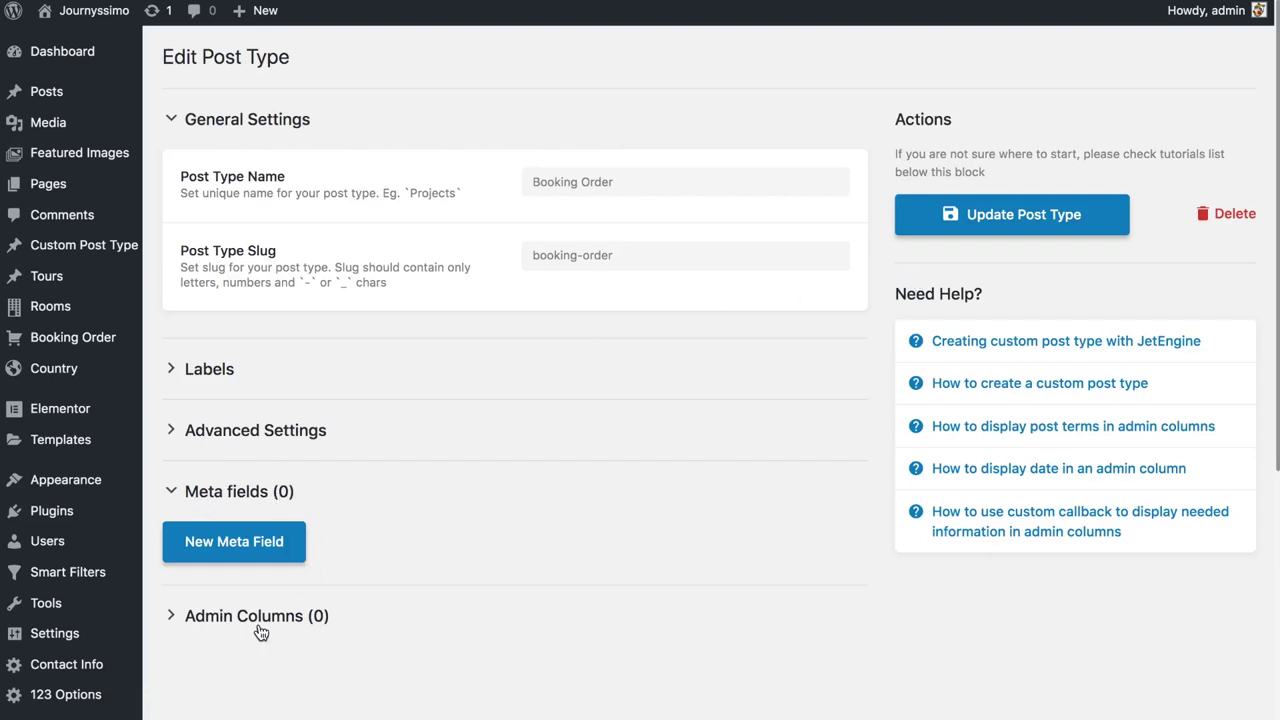
click(310, 440)
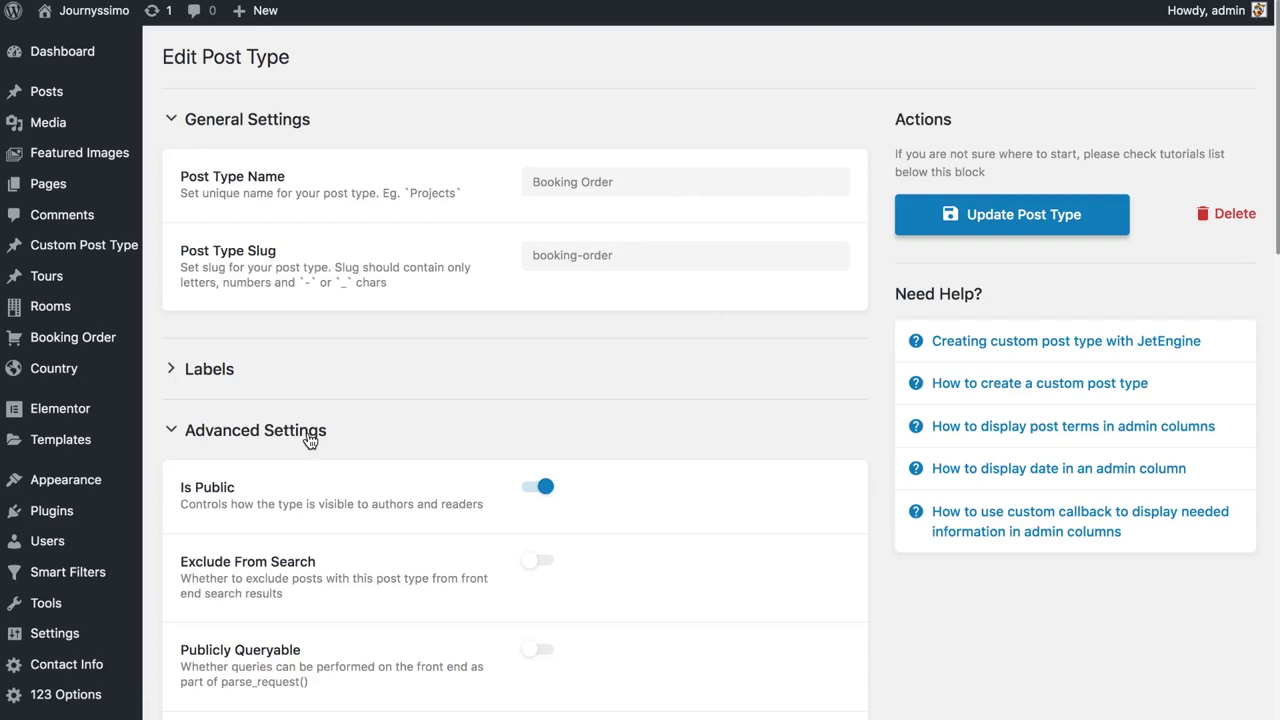
click(310, 440)
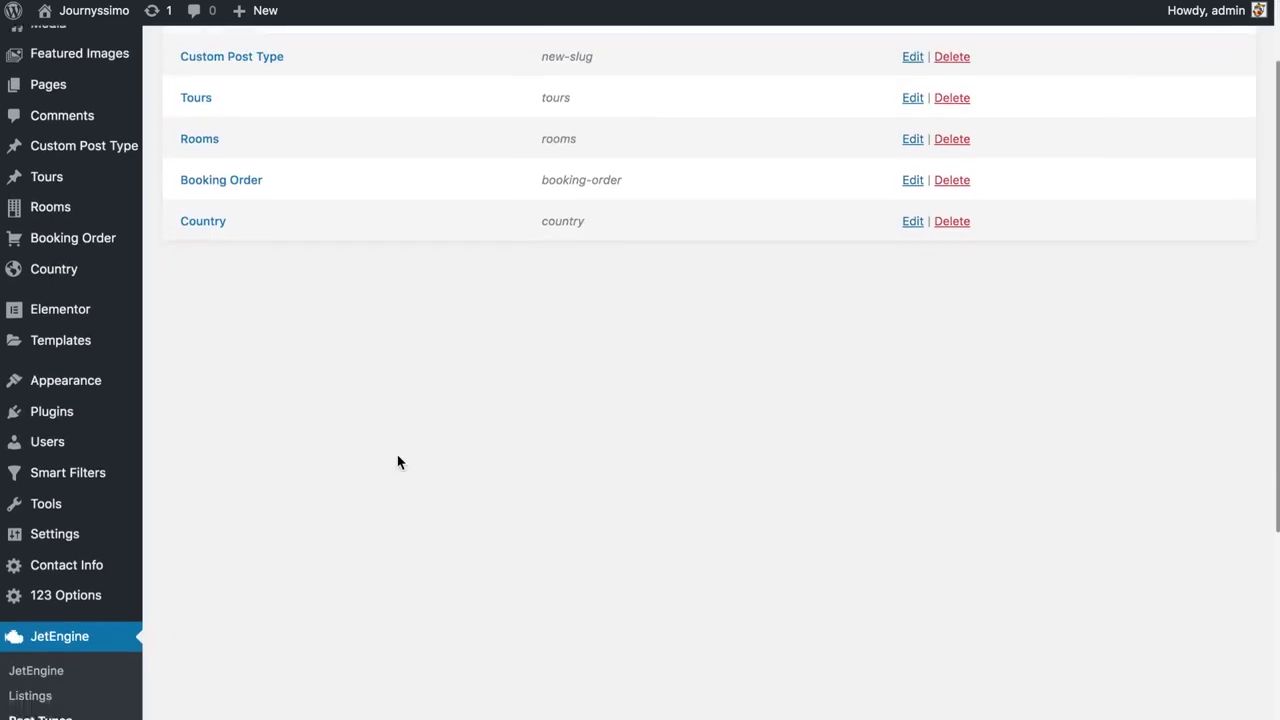
scroll(397, 460, down, 5)
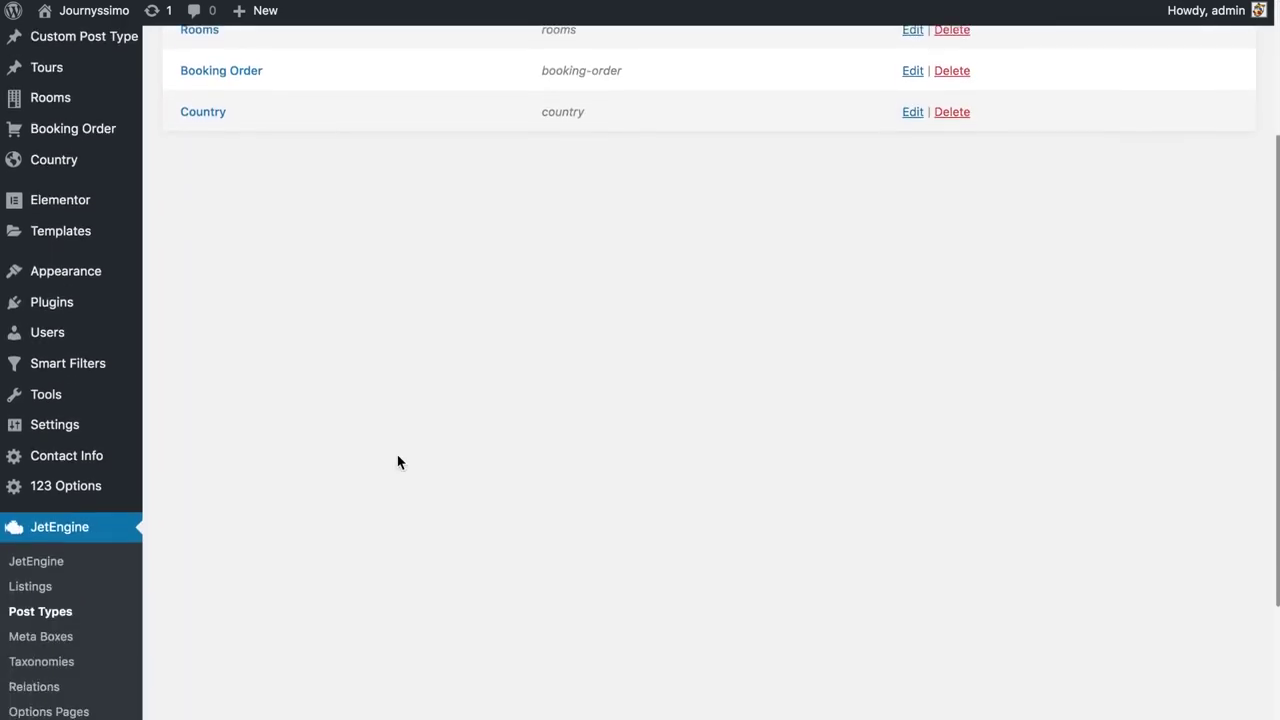
scroll(397, 461, down, 1)
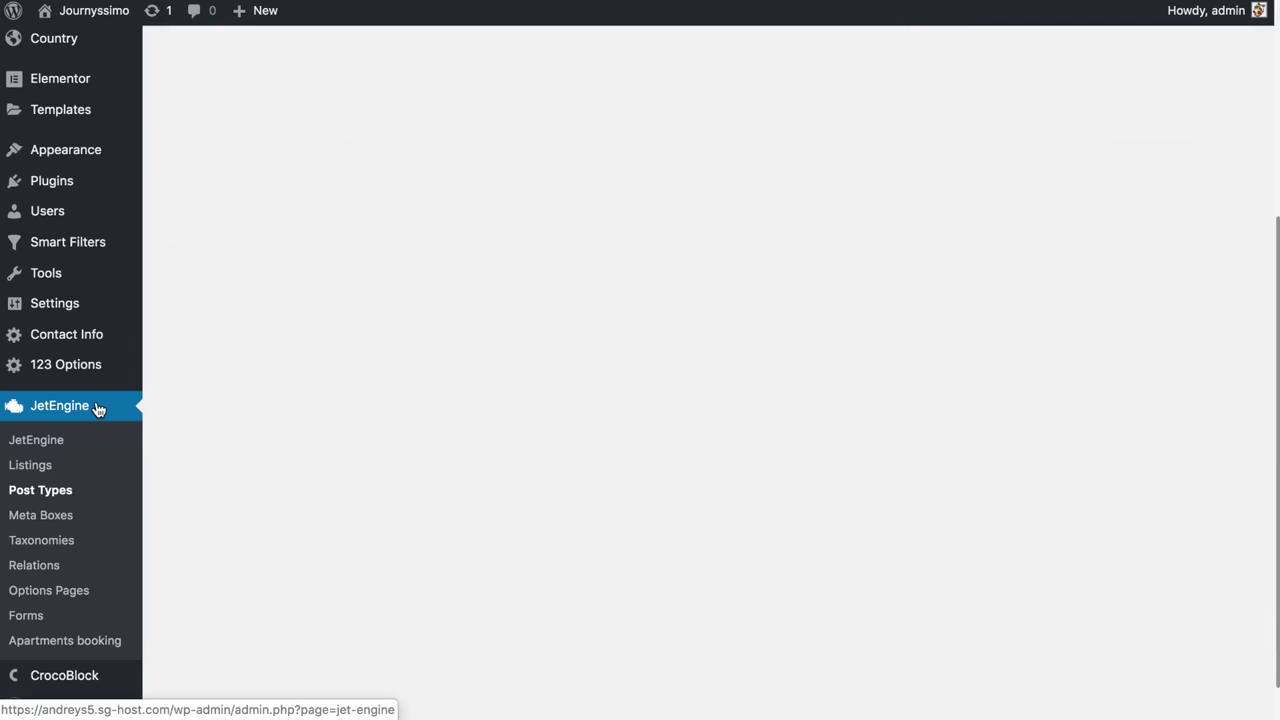
click(95, 648)
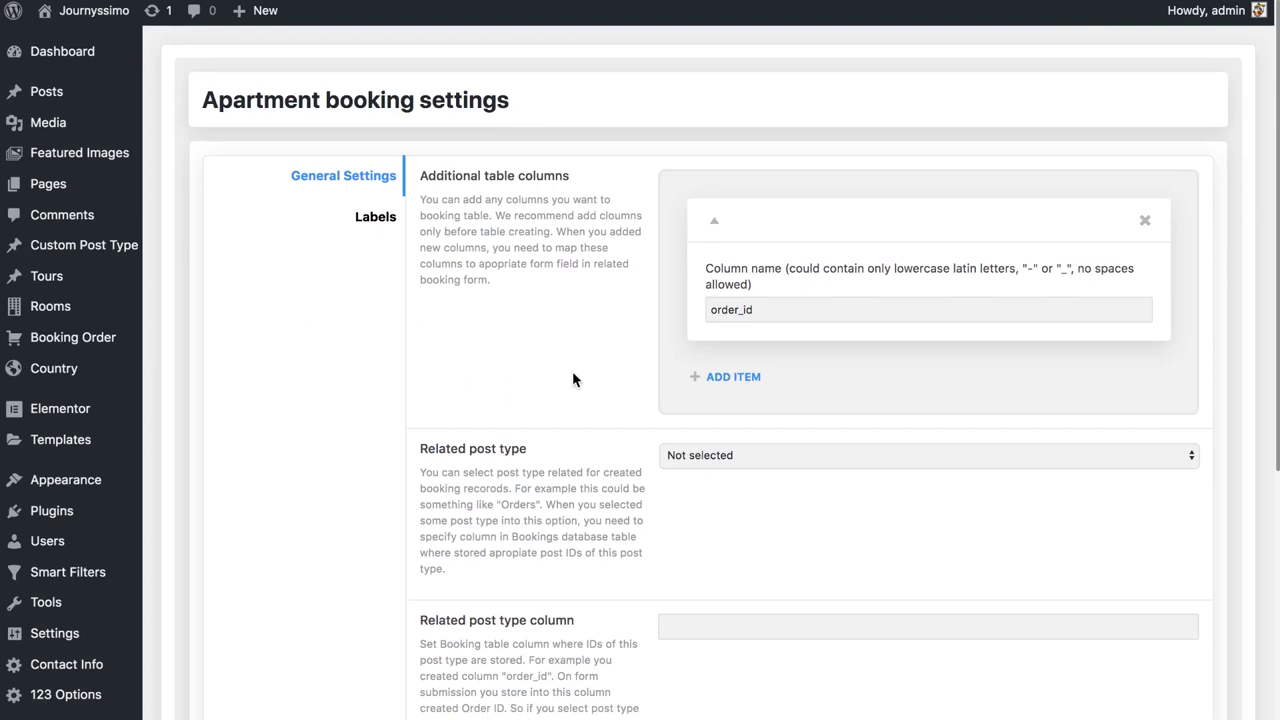
Add a second booking table column named user_email
click(740, 385)
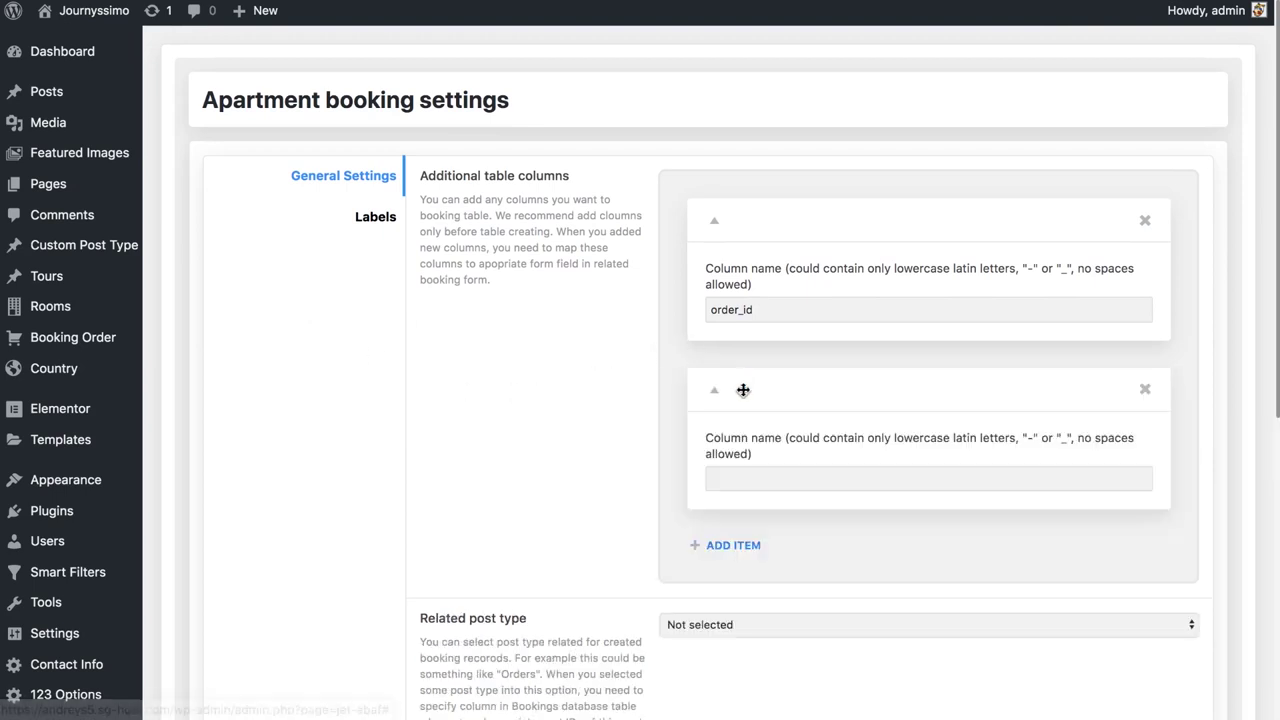
click(762, 475)
text(user_email)
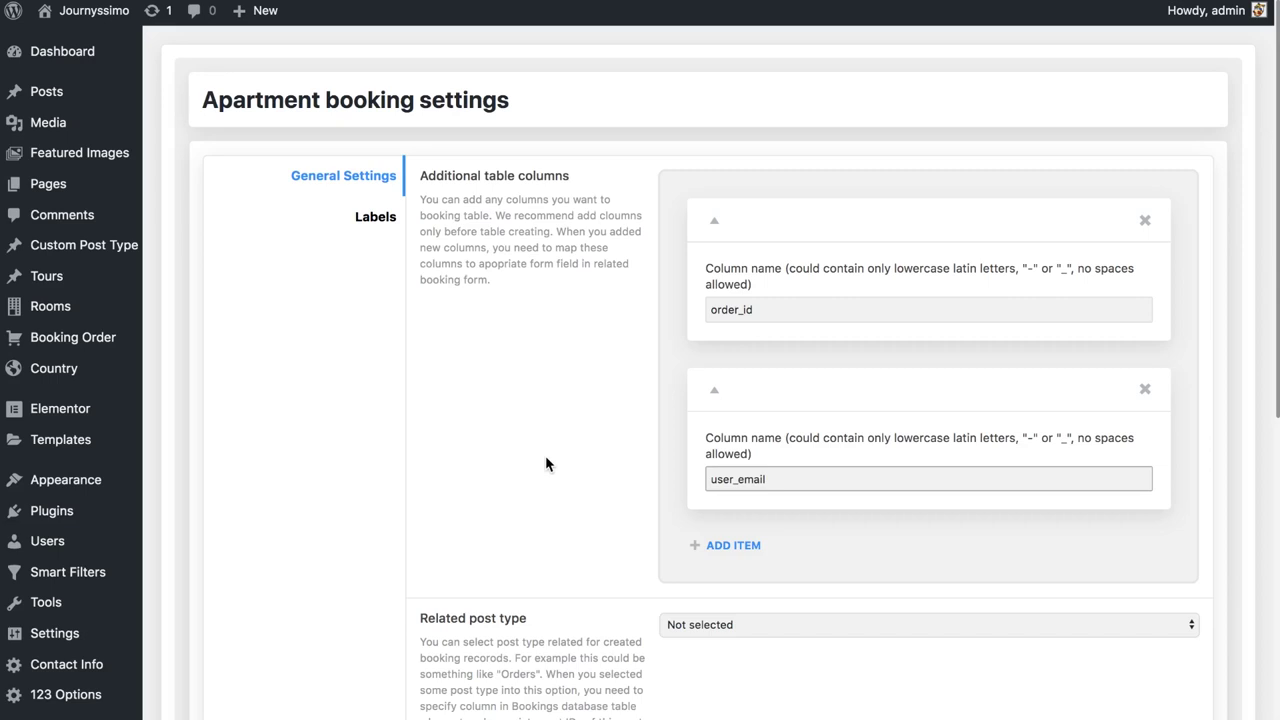
scroll(546, 458, down, 5)
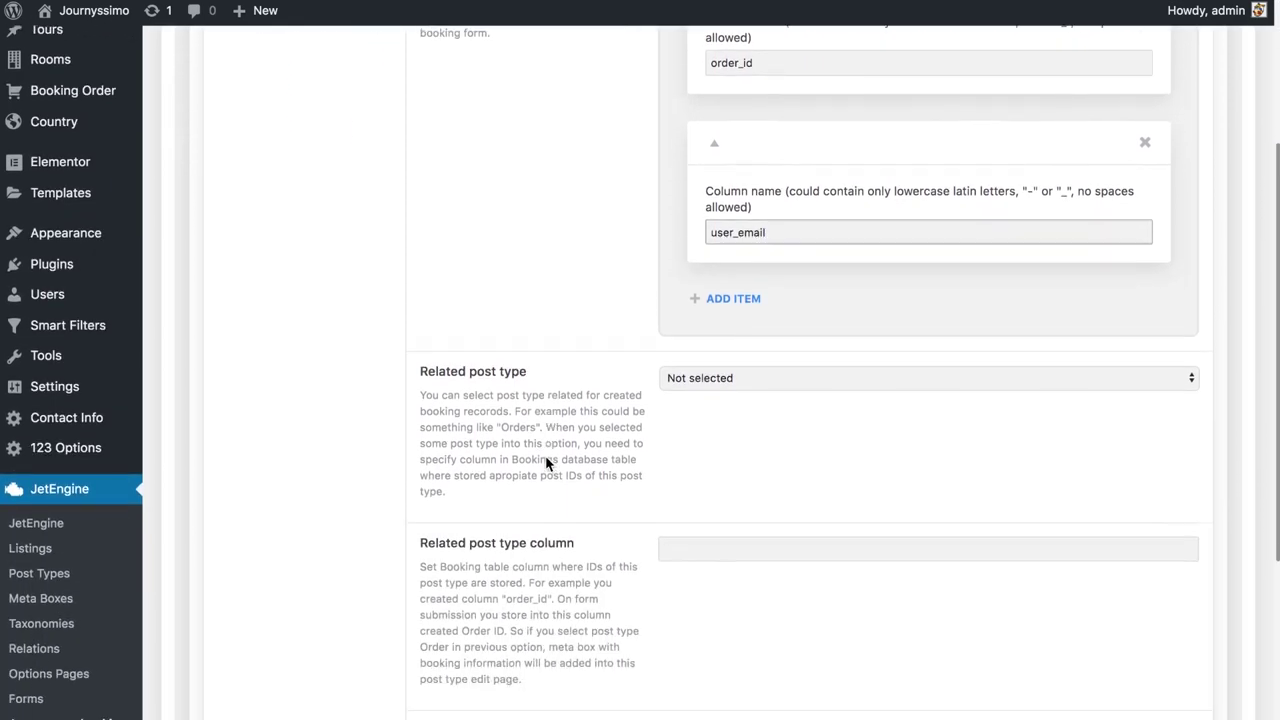
scroll(546, 458, down, 1)
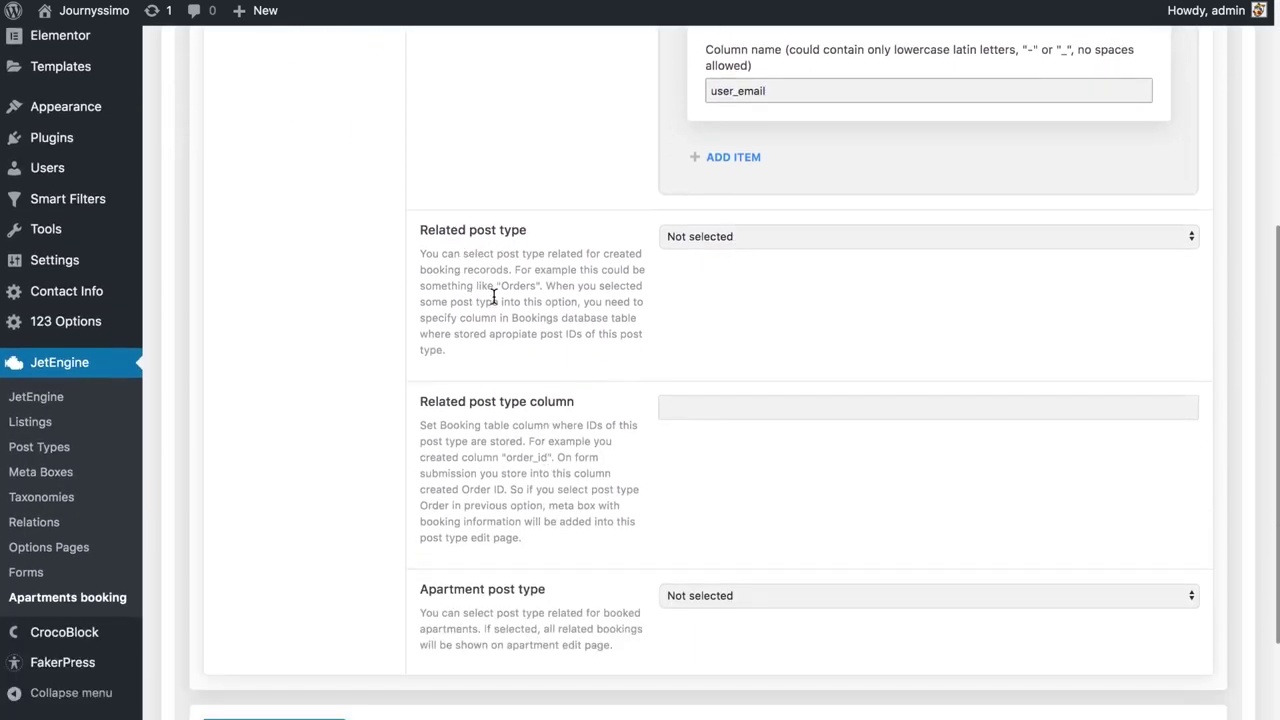
Set Booking Order as the related post type and Rooms as the apartment post type
drag(497, 285, 541, 285)
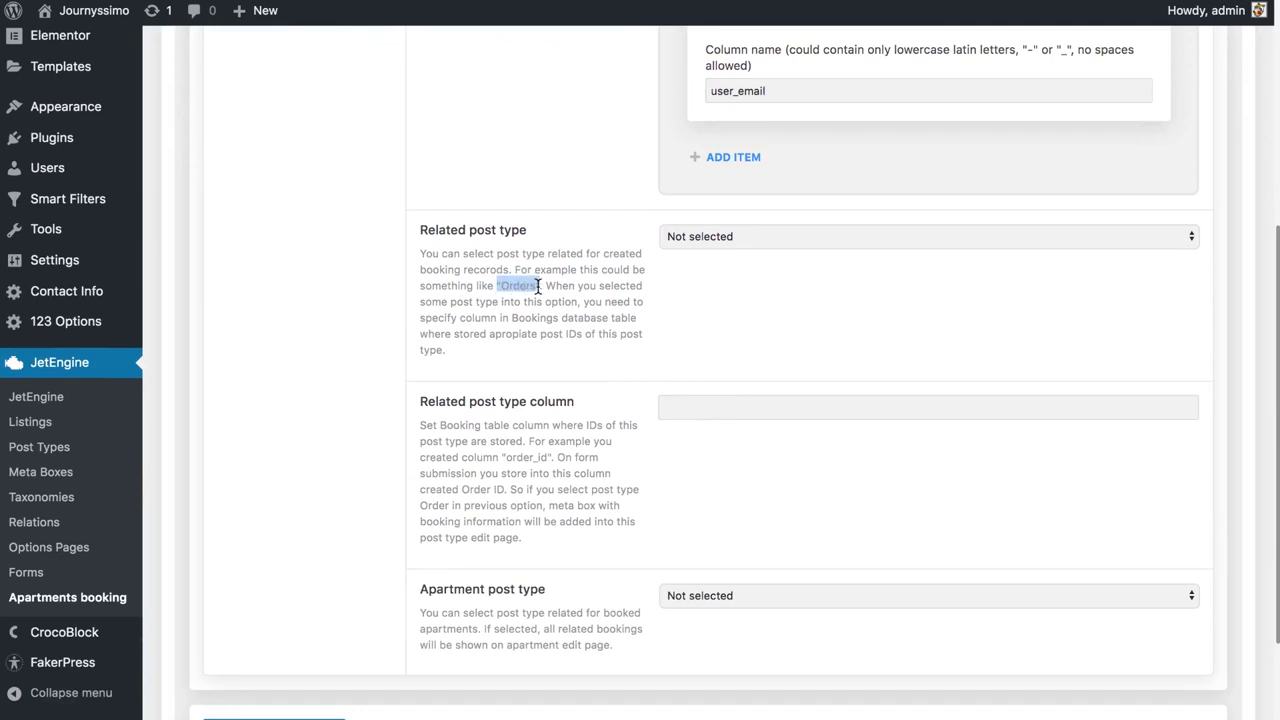
click(711, 238)
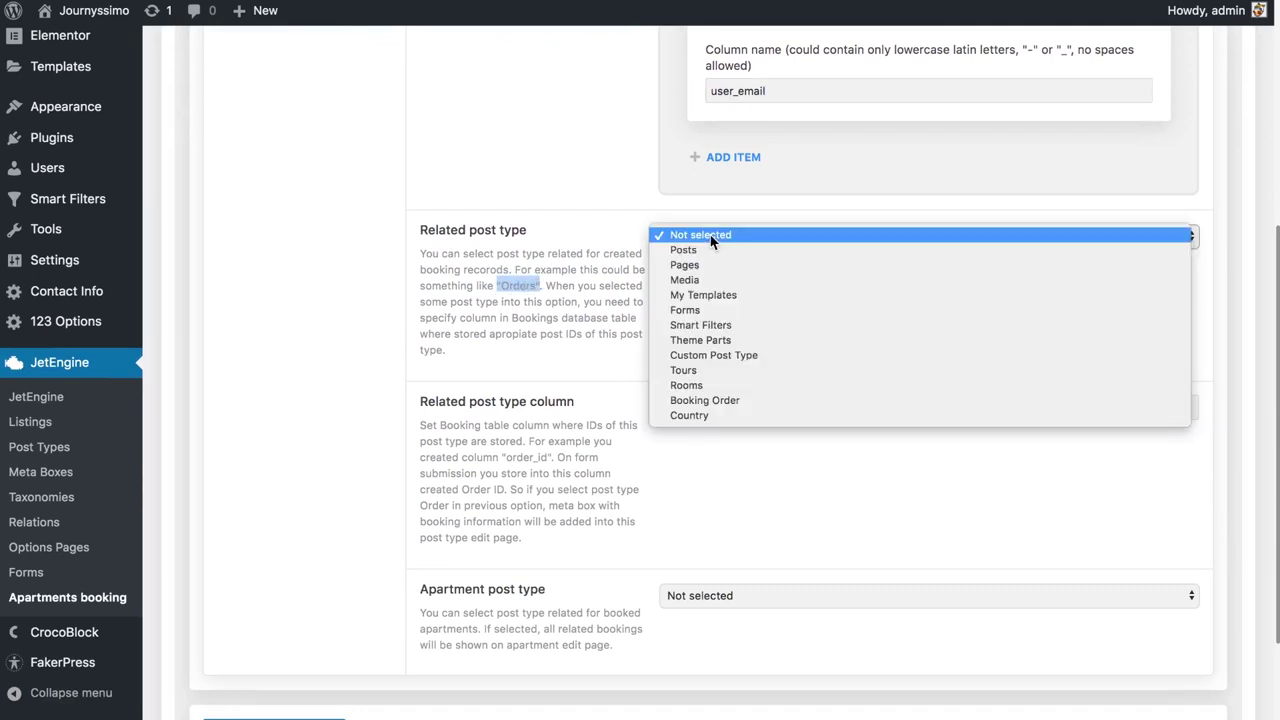
click(736, 401)
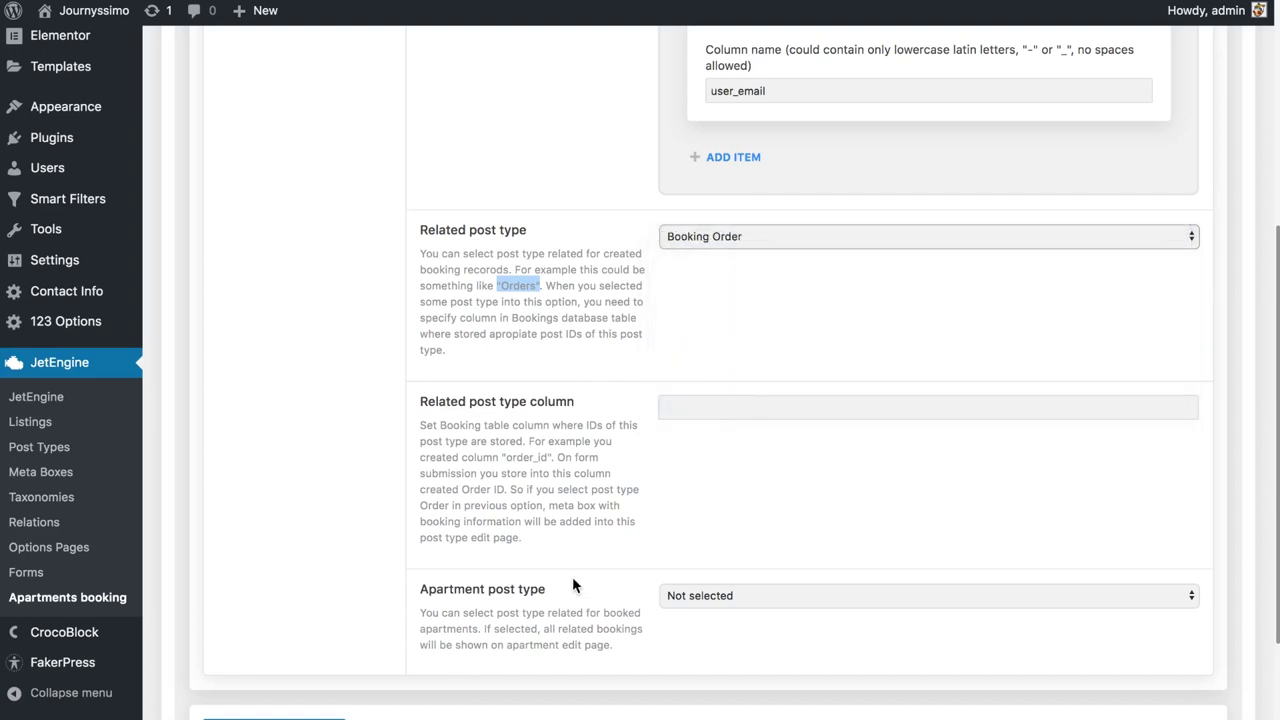
scroll(572, 578, down, 2)
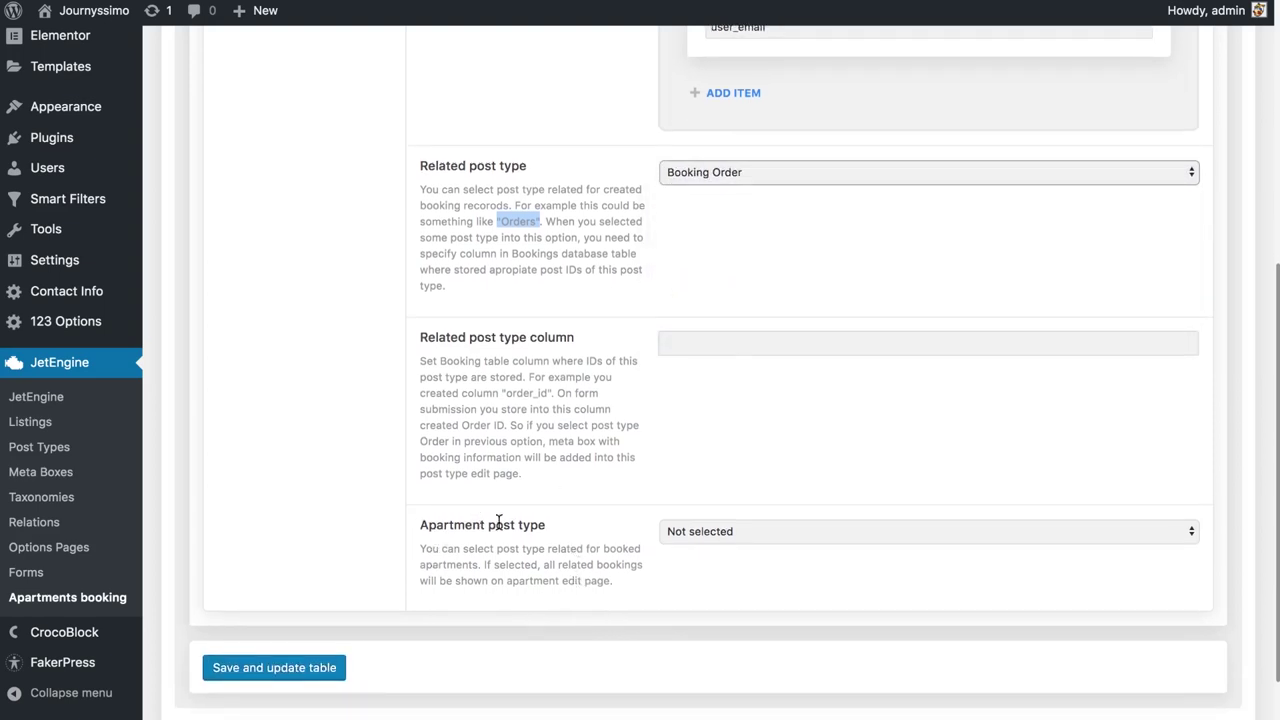
click(695, 541)
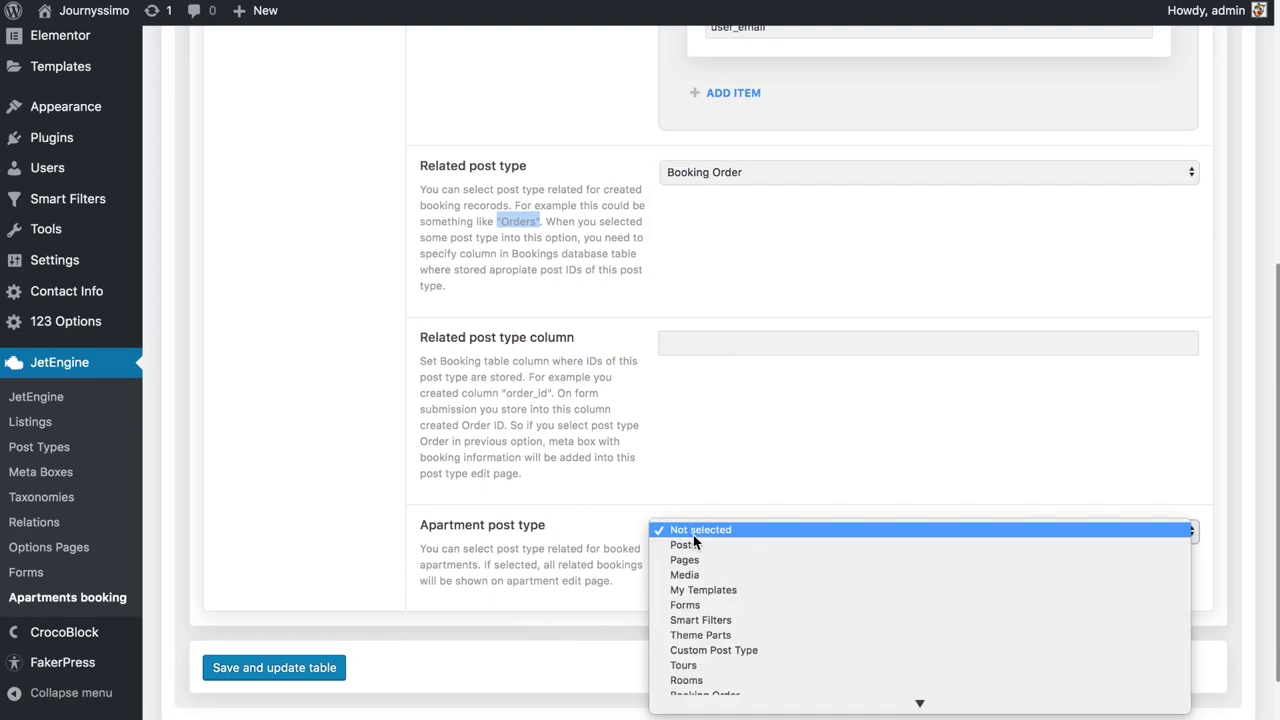
scroll(711, 602, down, 1)
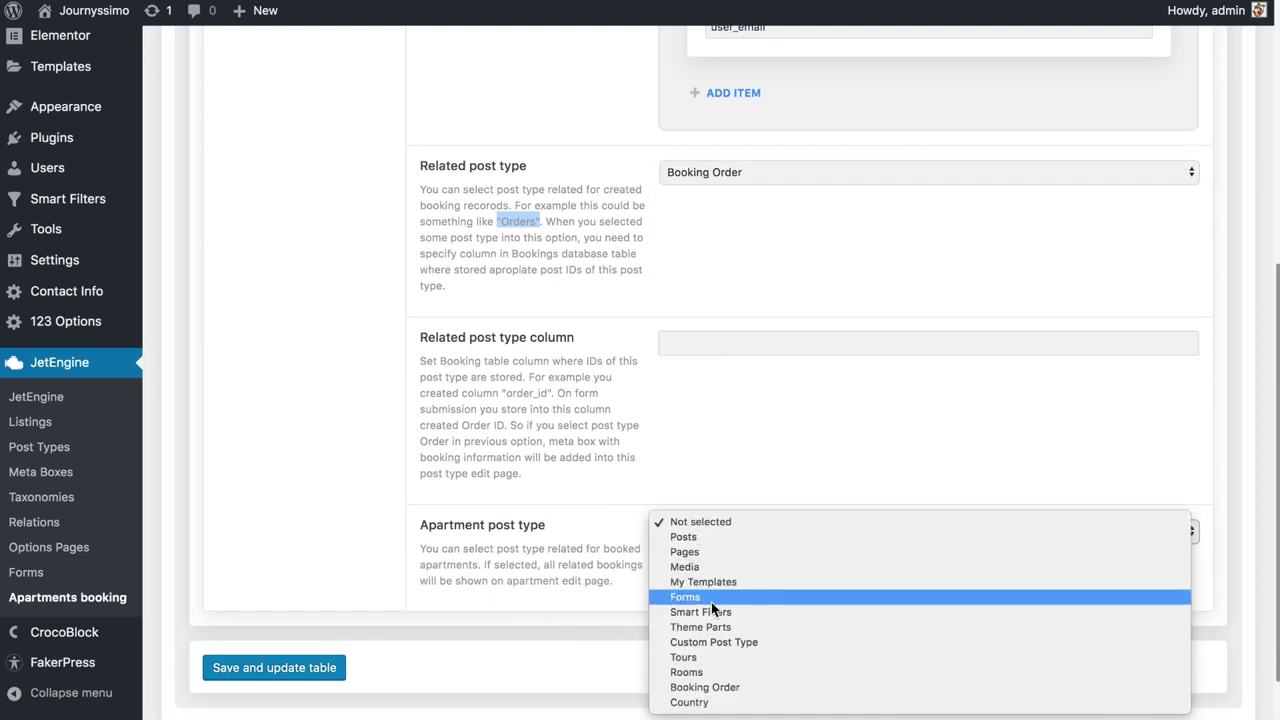
click(726, 673)
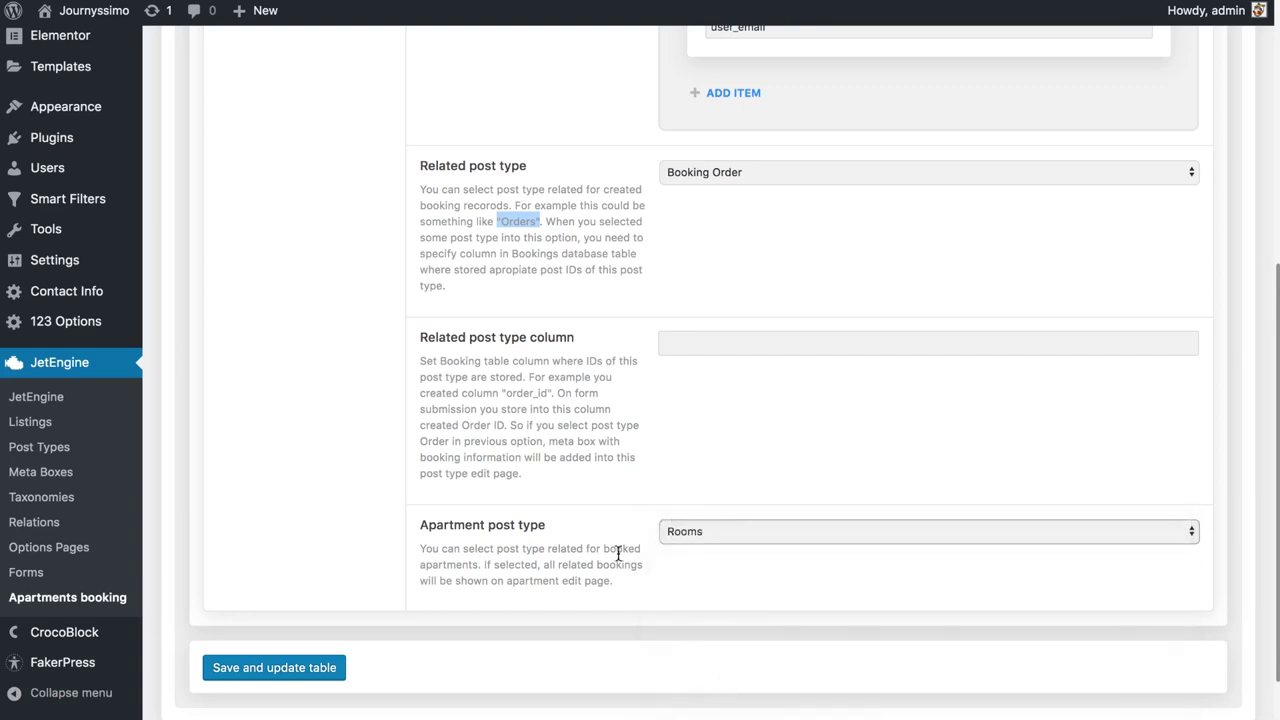
Enter order_id as the related post type column, then view the Labels settings
scroll(565, 479, up, 2)
scroll(565, 479, up, 5)
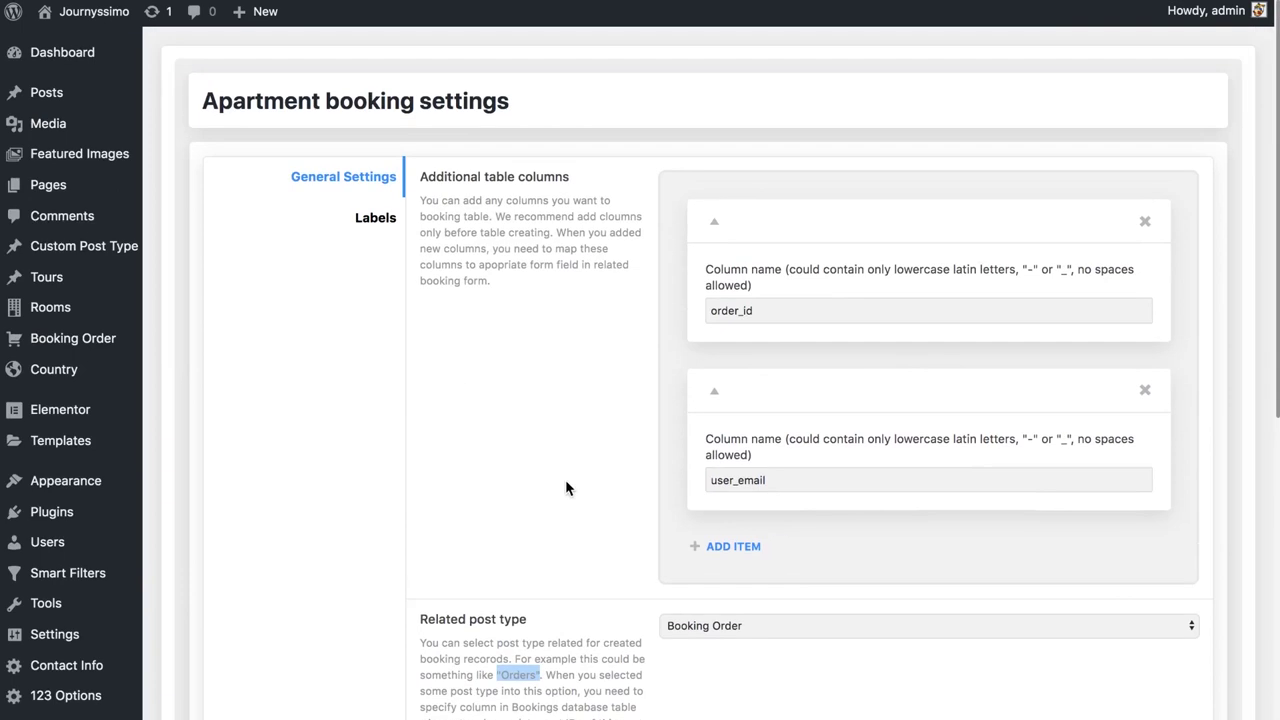
drag(790, 310, 718, 311)
click(553, 389)
scroll(553, 390, down, 4)
scroll(552, 389, down, 3)
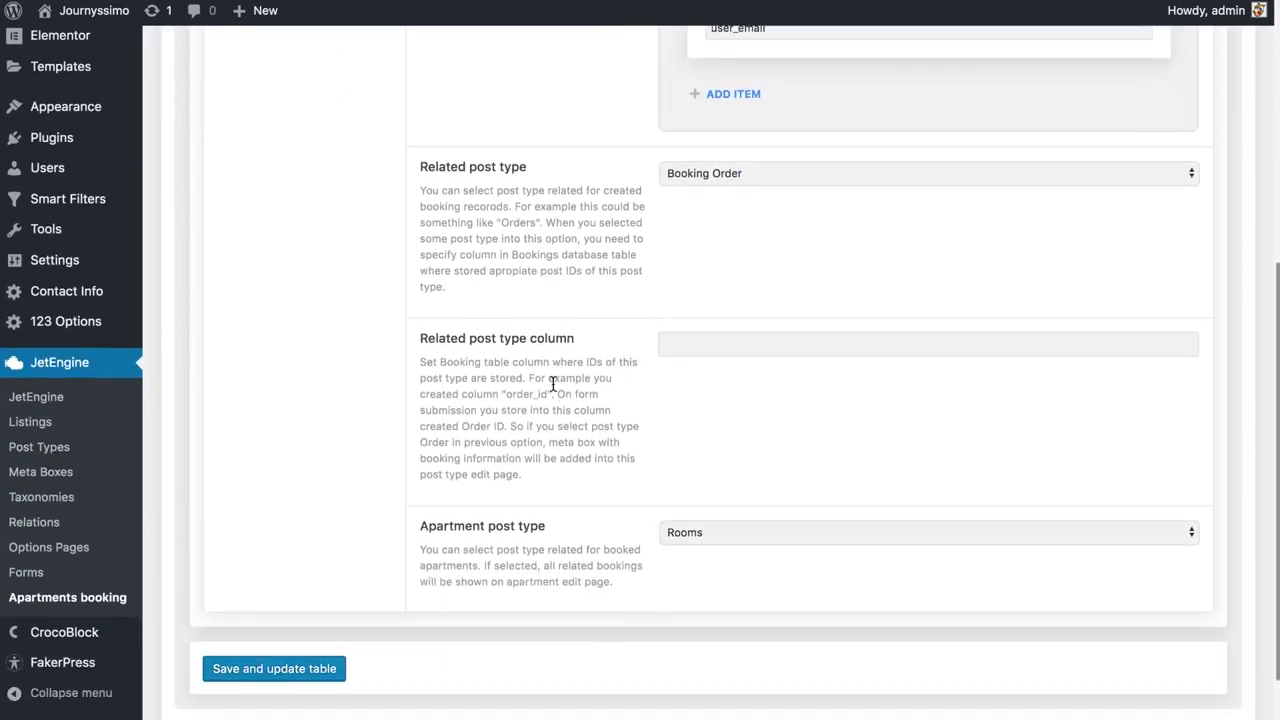
click(665, 346)
text(order_id)
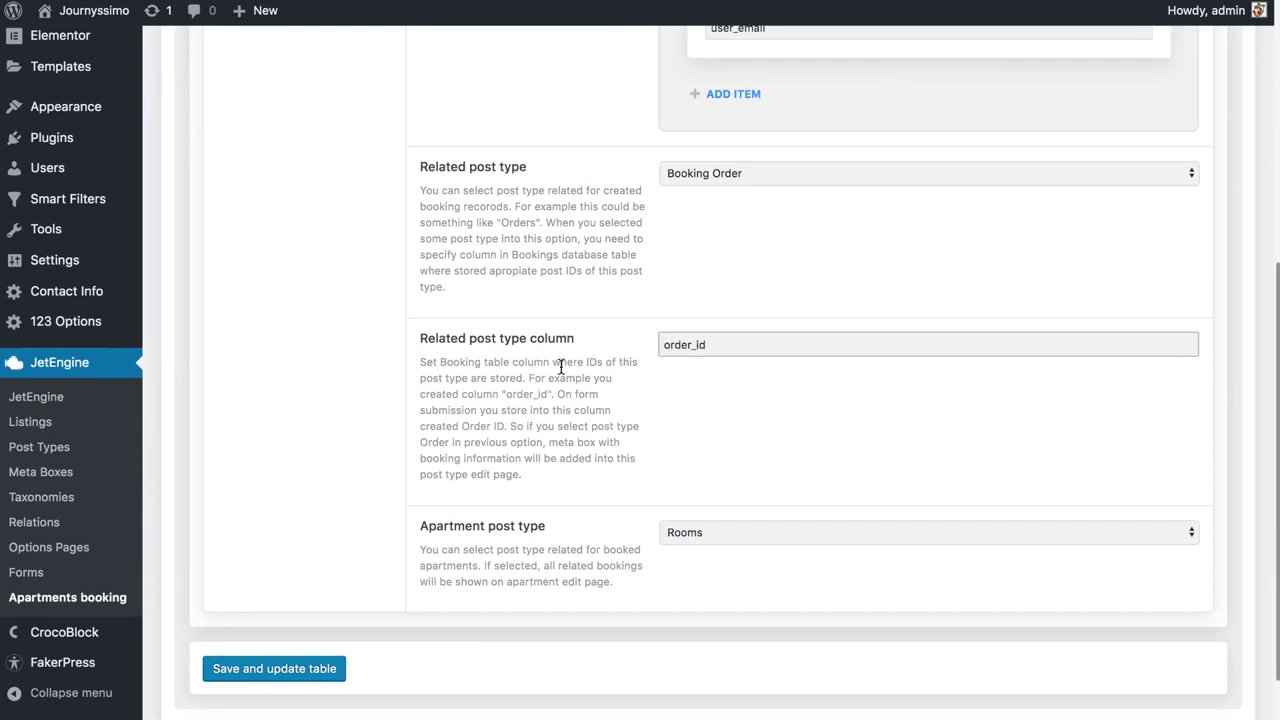
scroll(560, 365, up, 1)
click(560, 365)
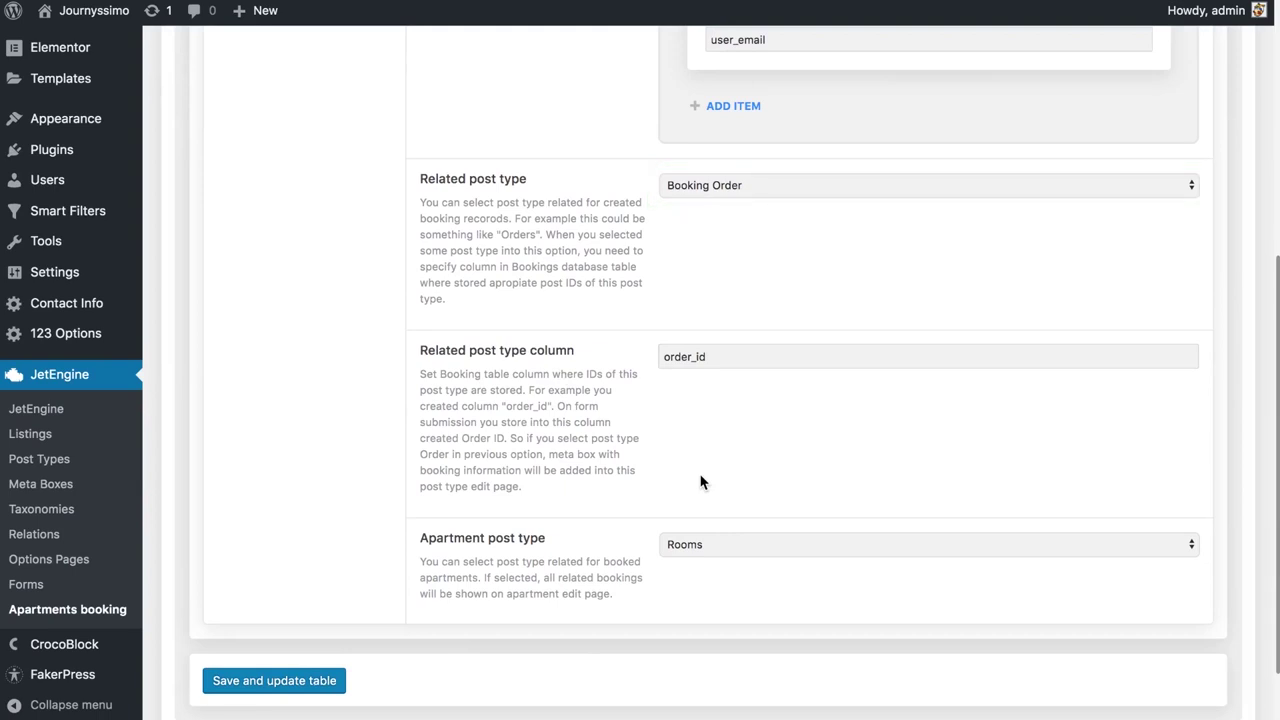
scroll(700, 483, up, 8)
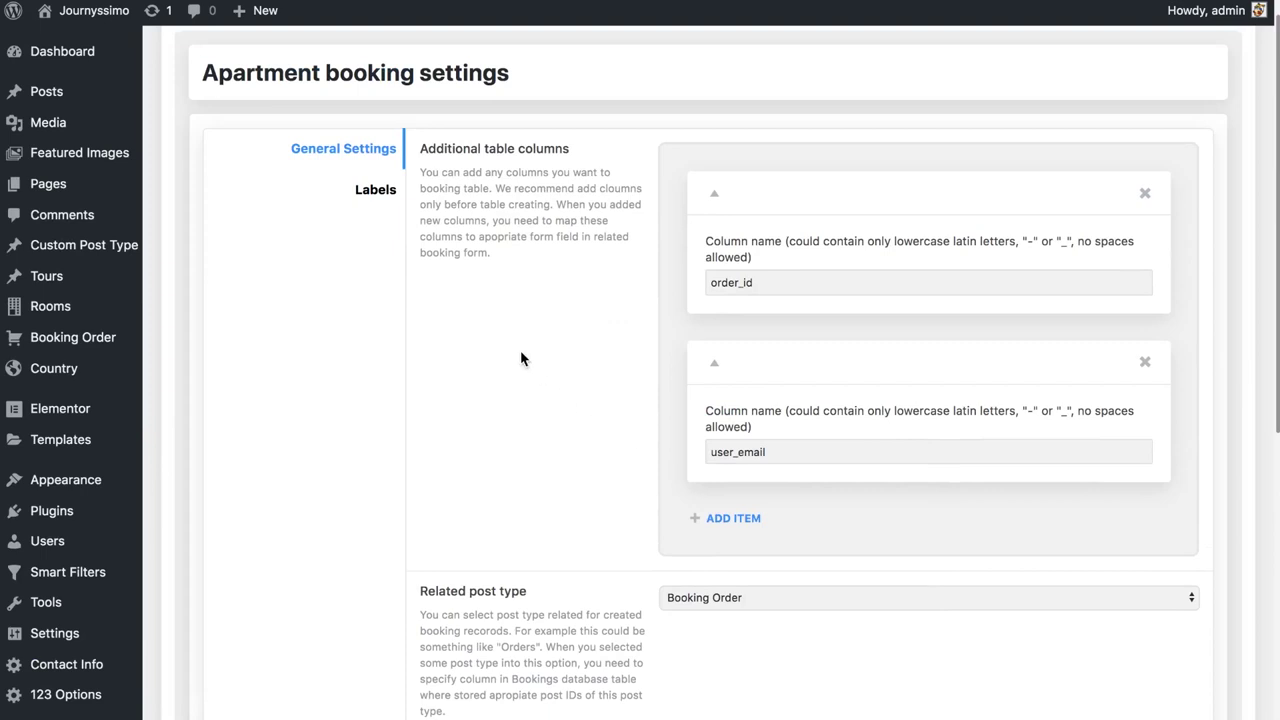
click(383, 211)
scroll(568, 305, down, 5)
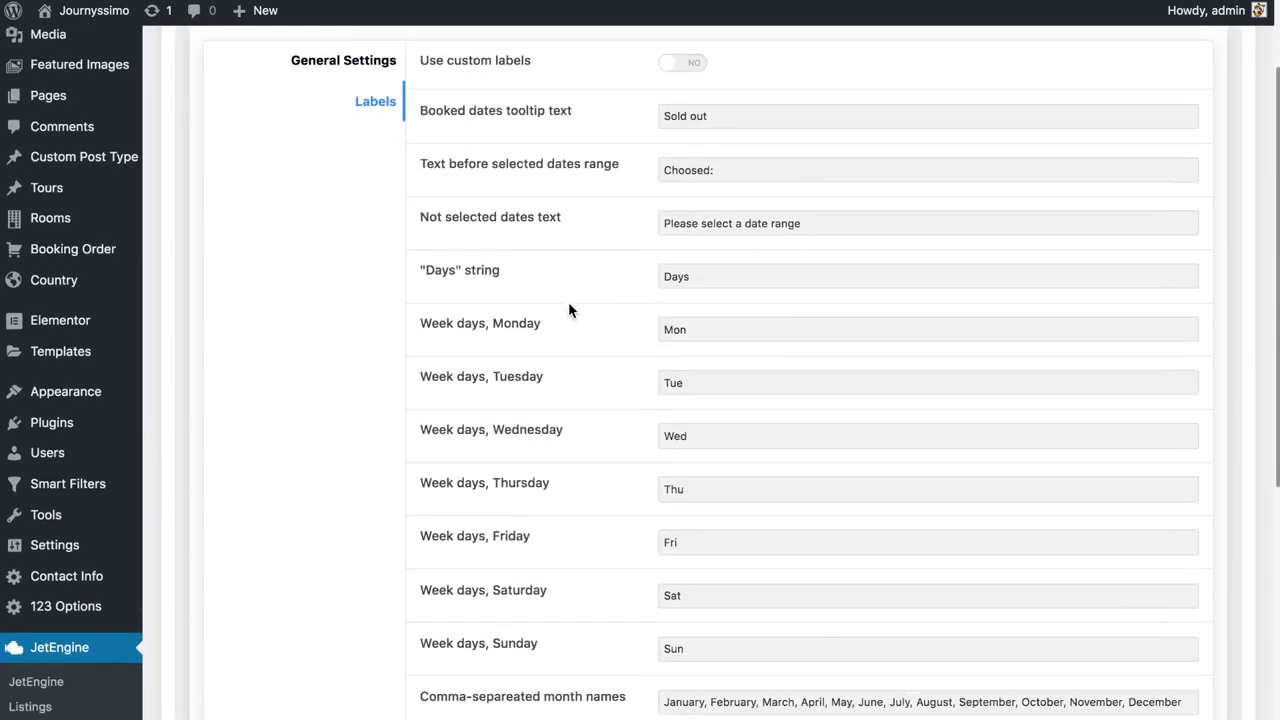
Scroll down the page toward the Book a room form
scroll(568, 310, down, 3)
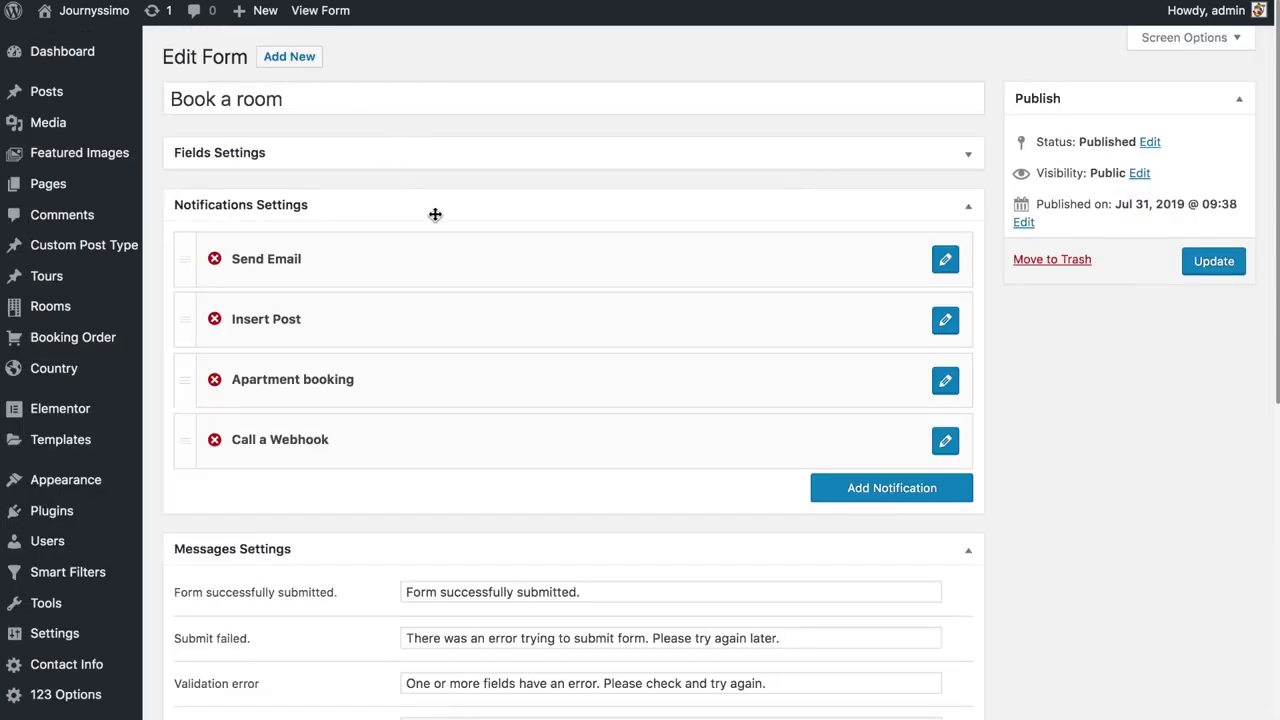
Expand the form's field list, check the room_id field, then open the _dates field settings
click(962, 152)
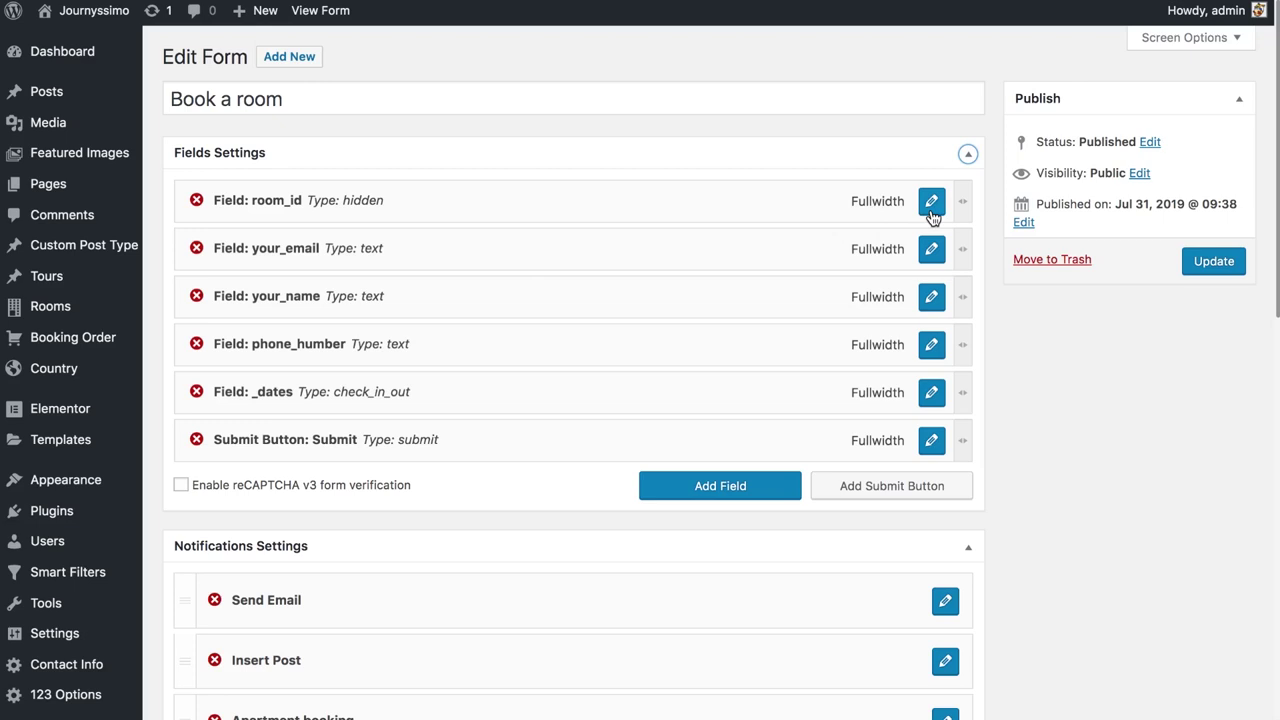
click(930, 210)
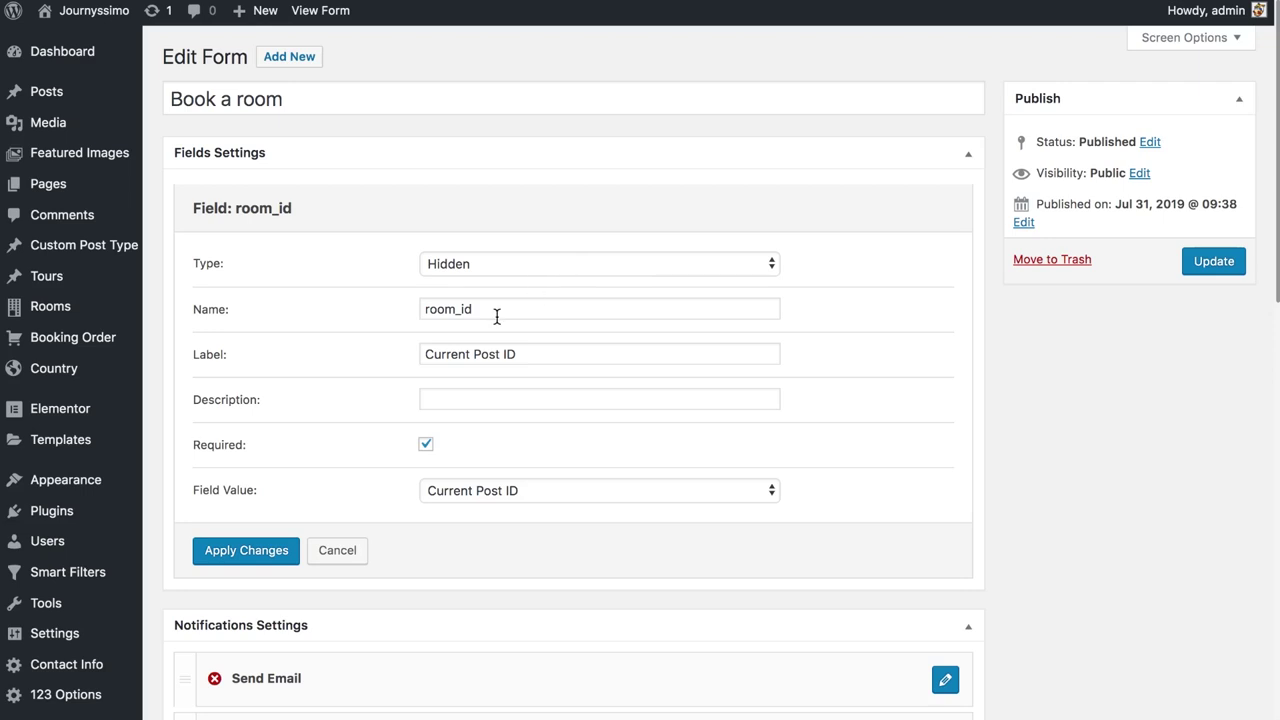
key(Return)
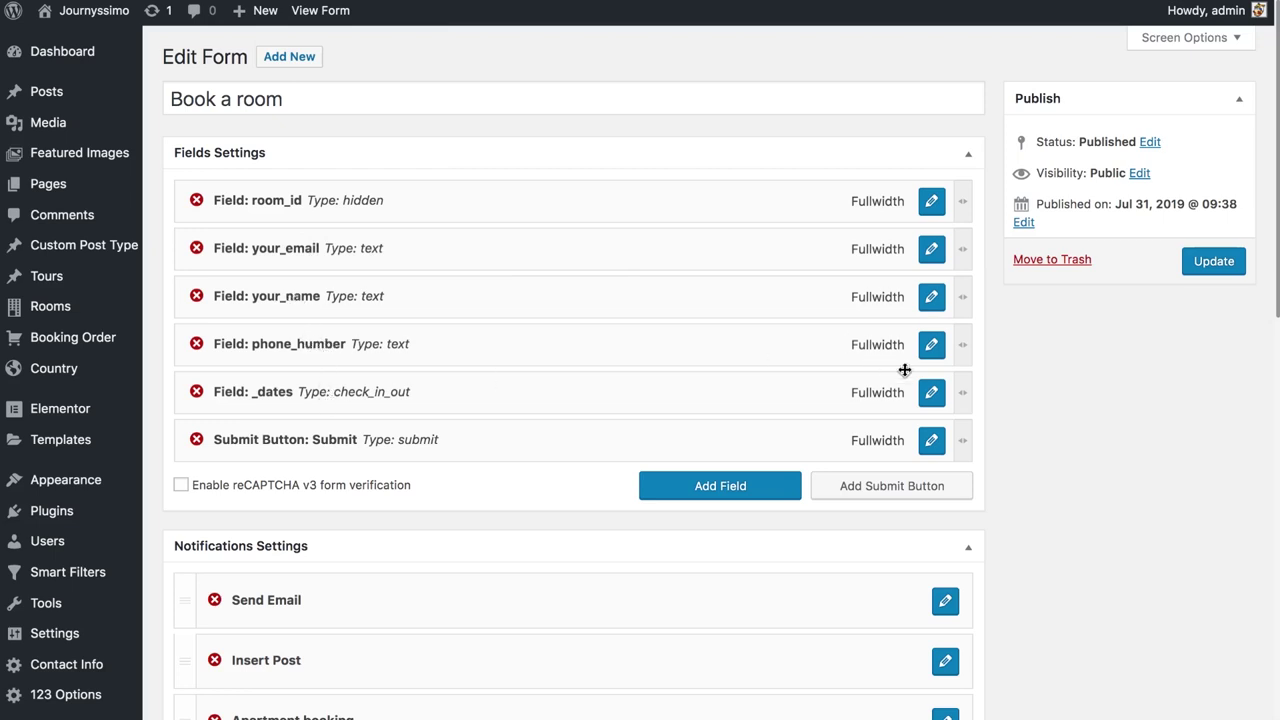
click(931, 392)
Keep the _dates field's Check-in/check-out dates type and Single field layout
scroll(620, 288, down, 4)
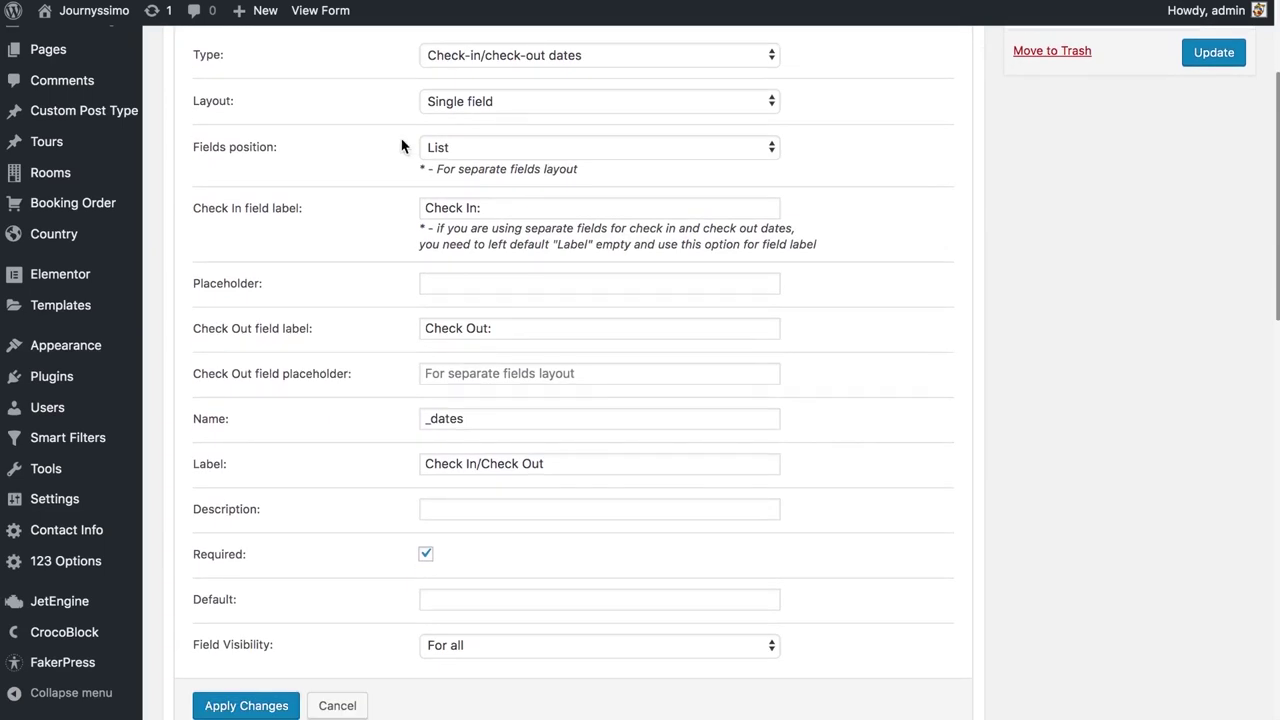
click(552, 59)
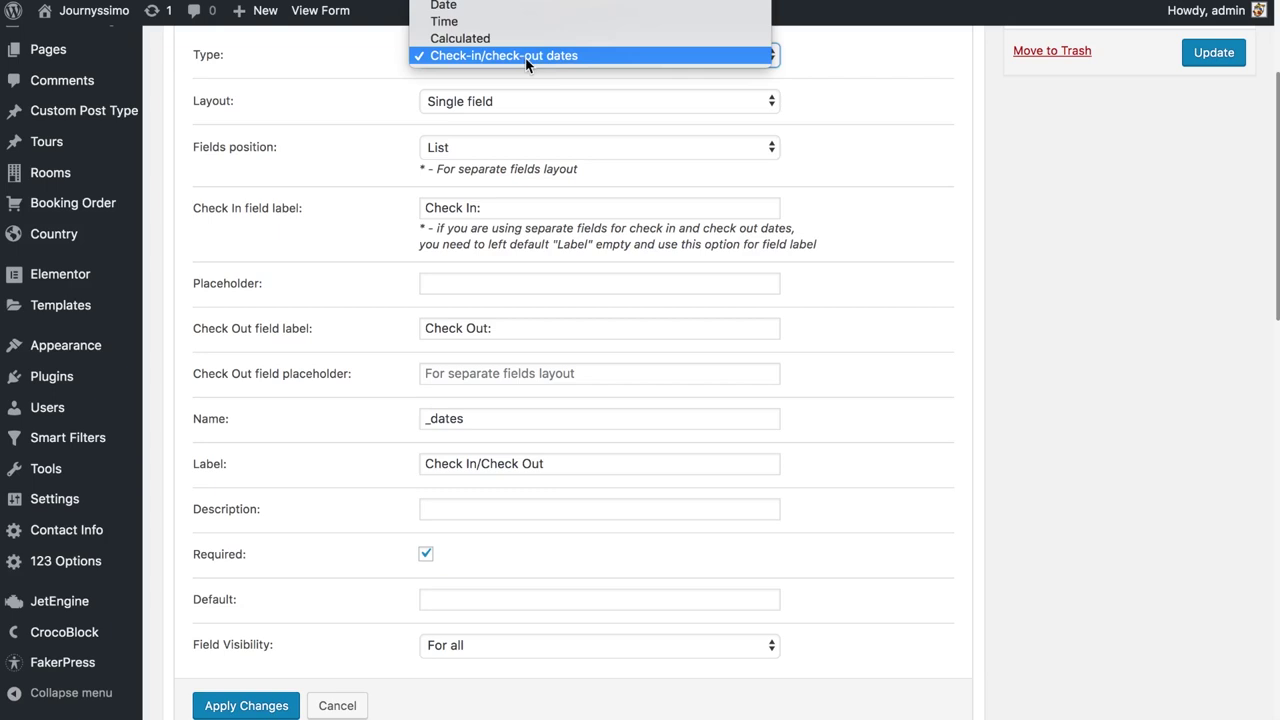
click(527, 56)
click(491, 106)
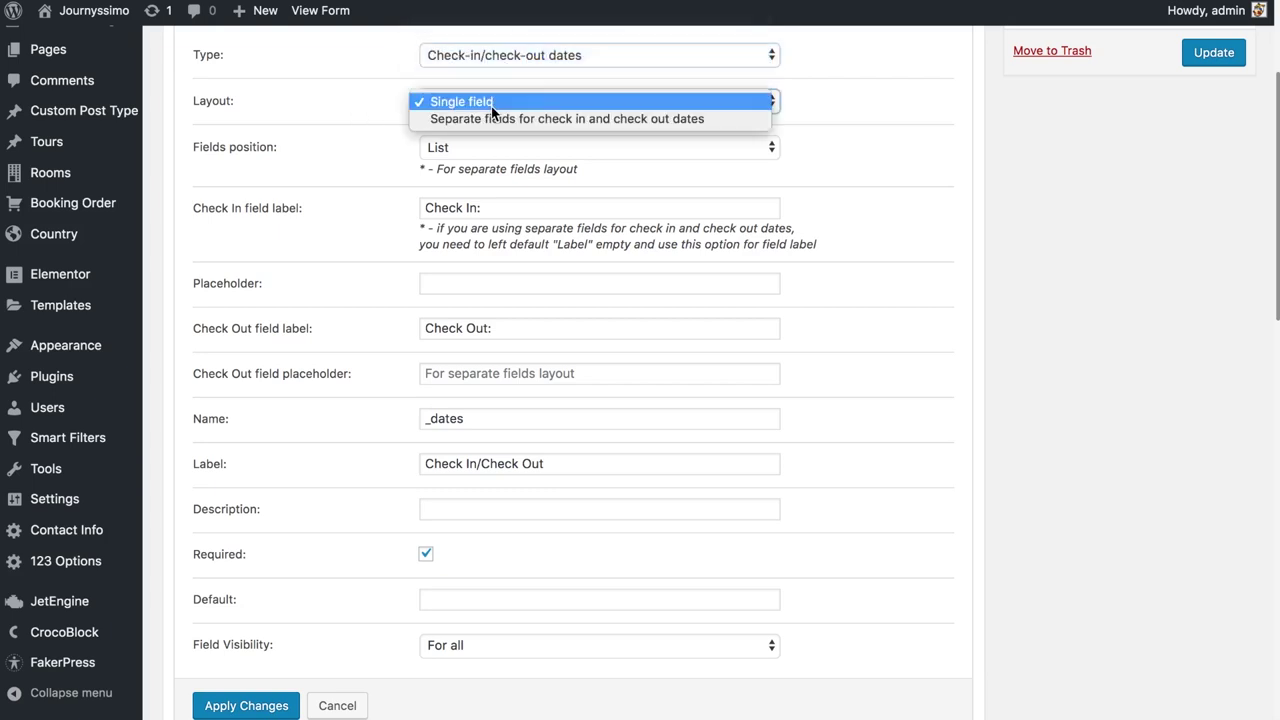
click(346, 118)
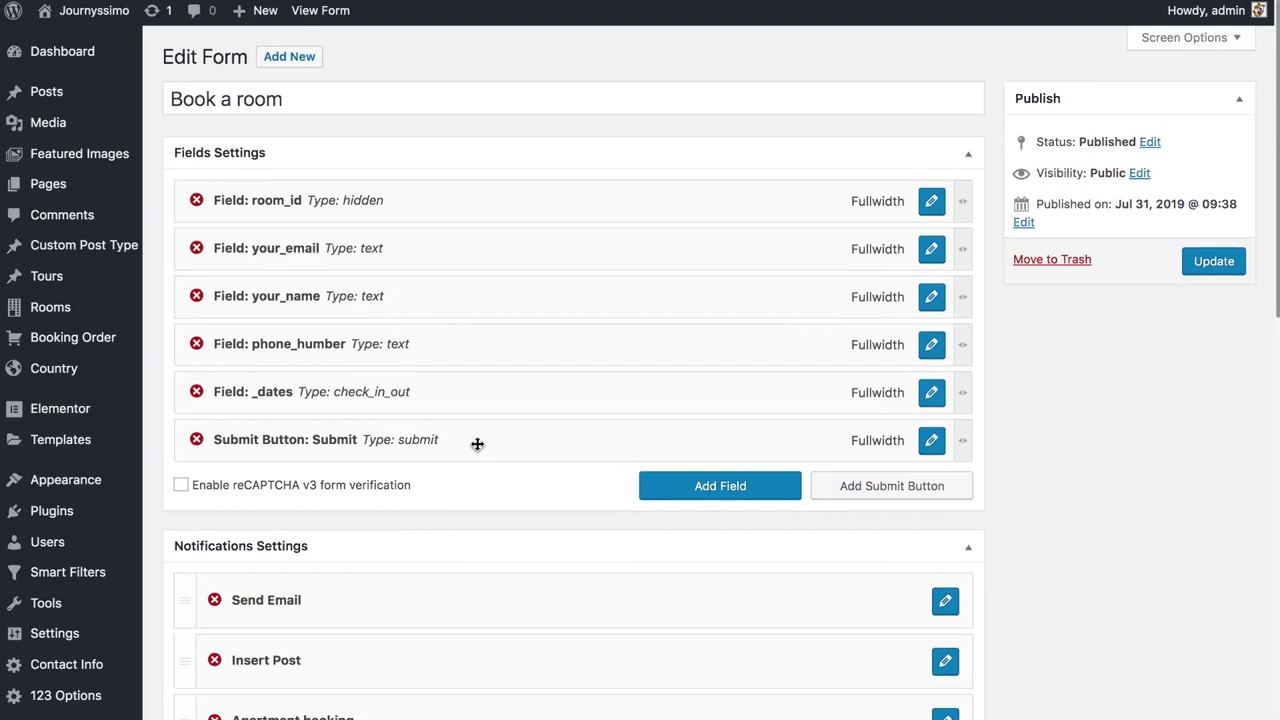
Add a new field of type Hidden named order_id and apply the changes
click(703, 499)
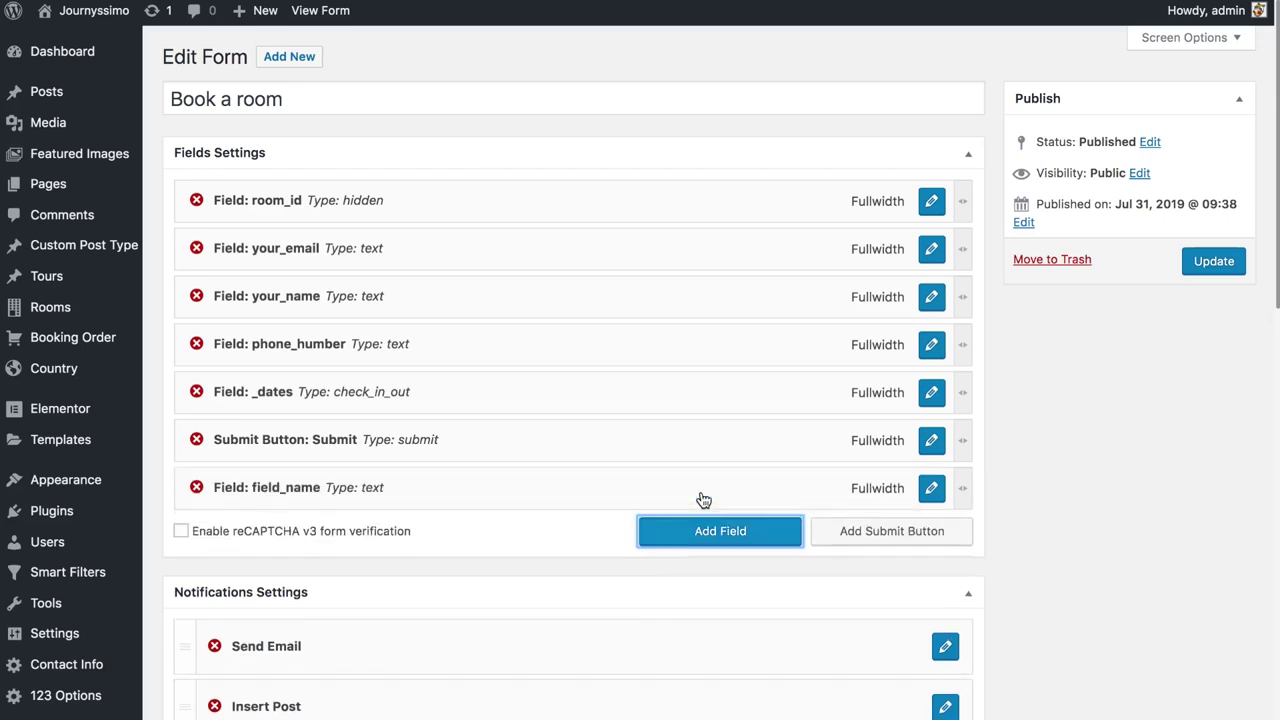
click(929, 489)
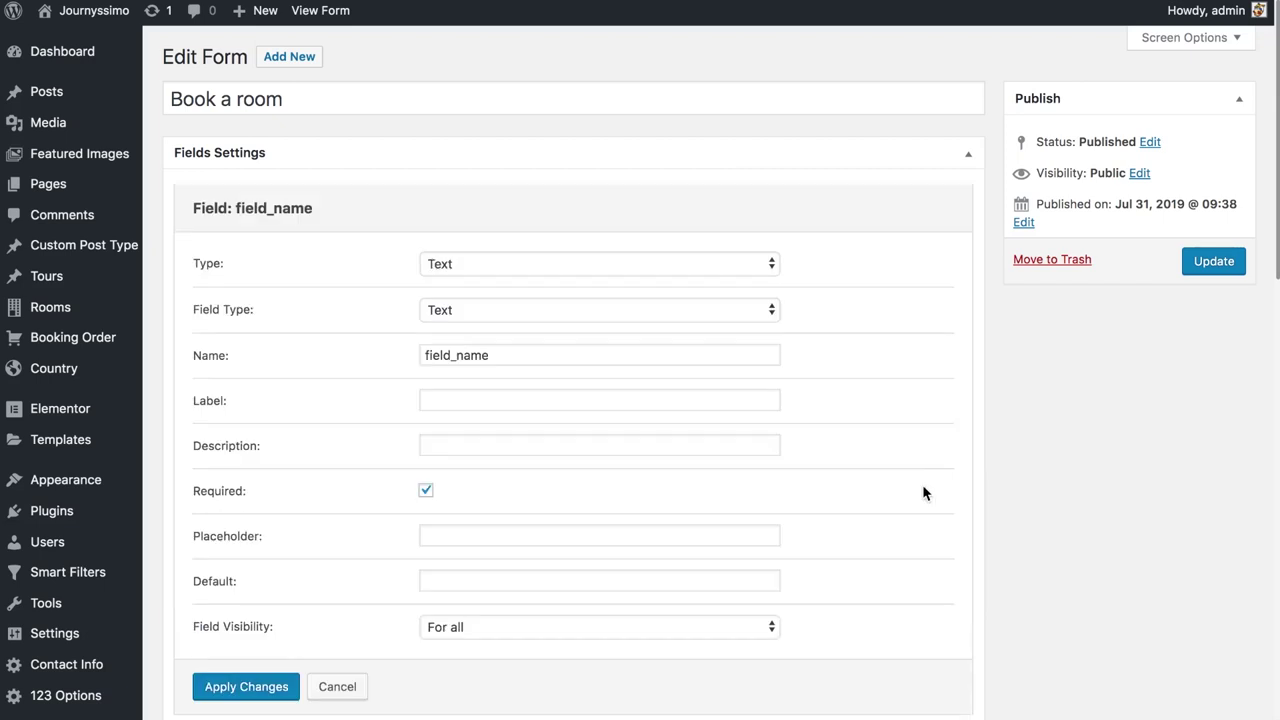
click(497, 258)
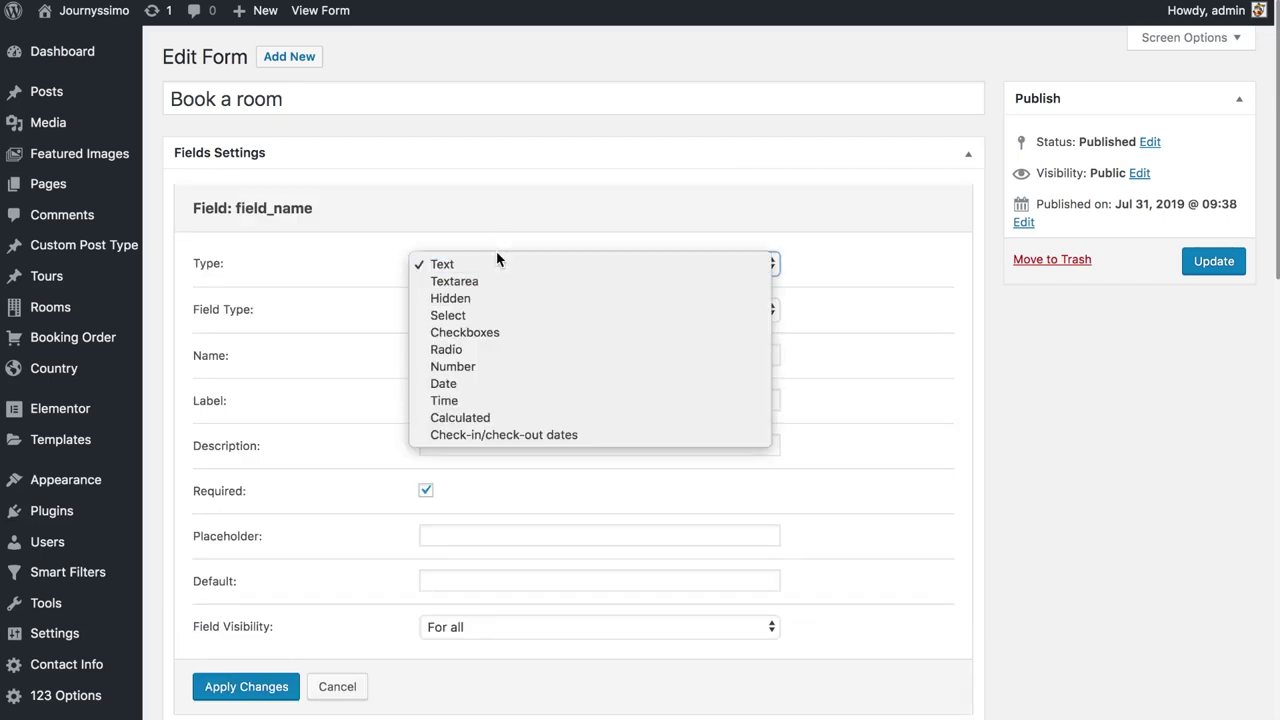
click(493, 297)
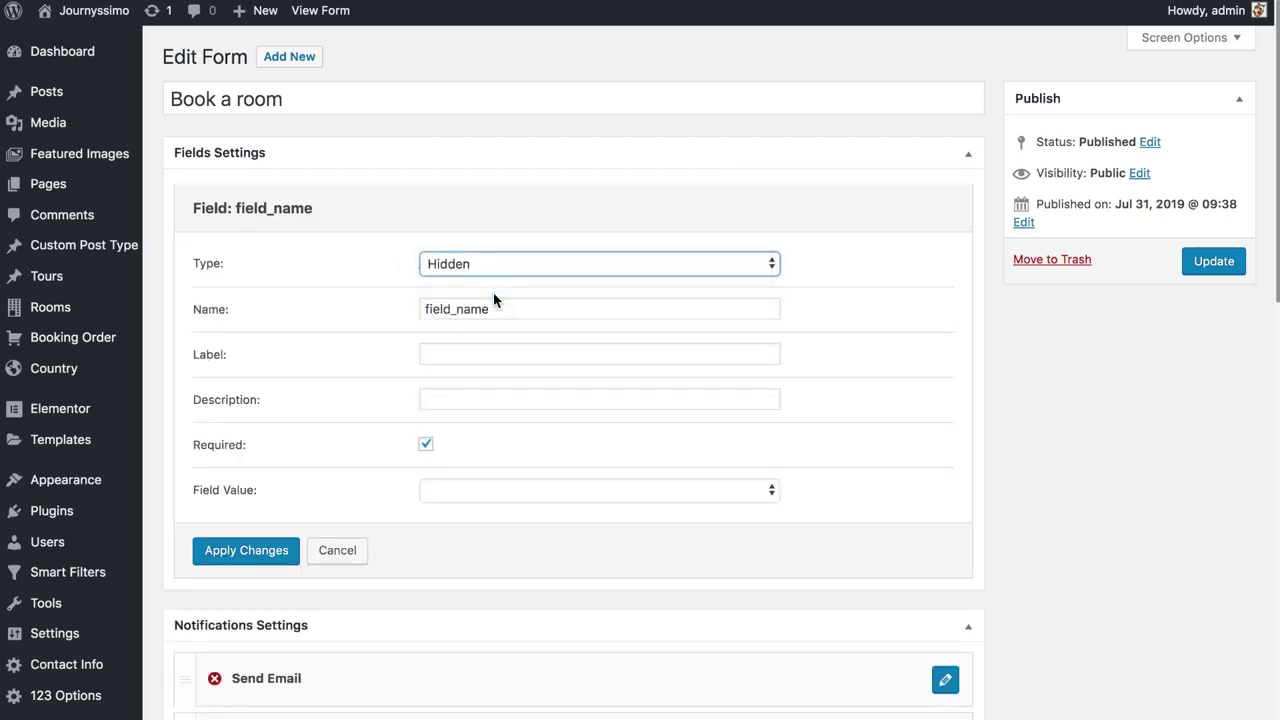
double_click(508, 309)
text(order_id)
key(Tab)
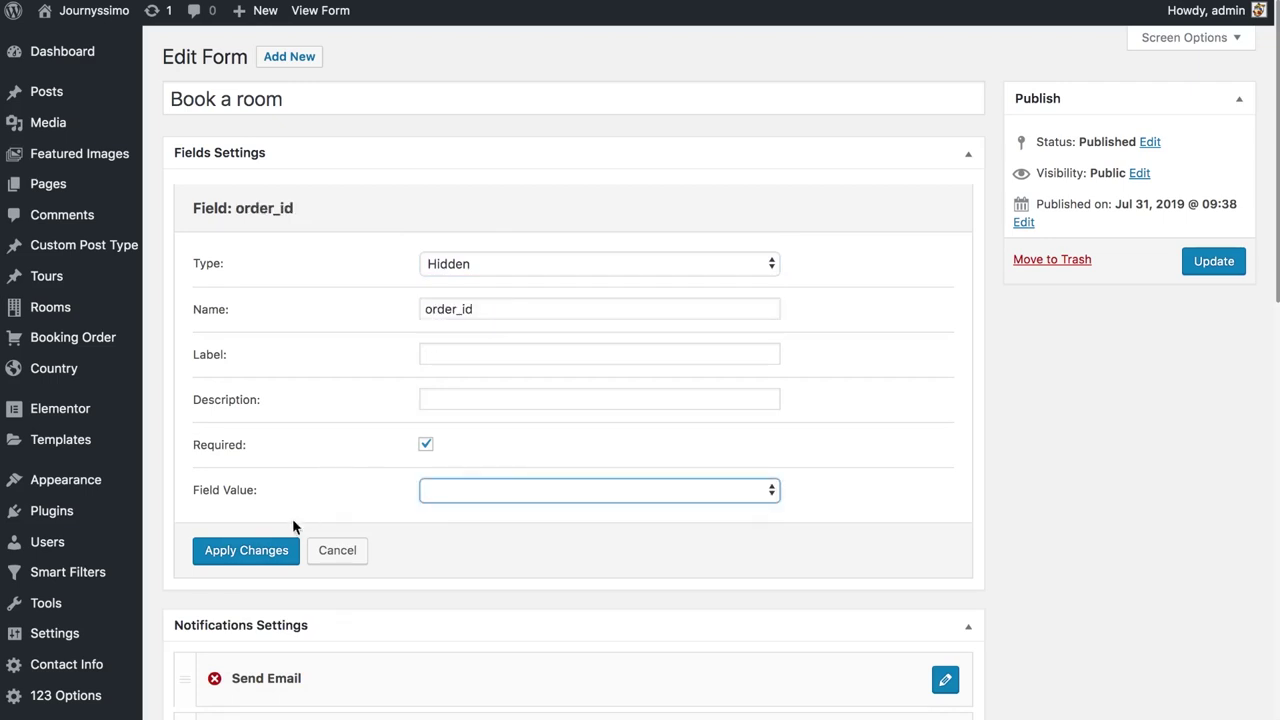
click(274, 550)
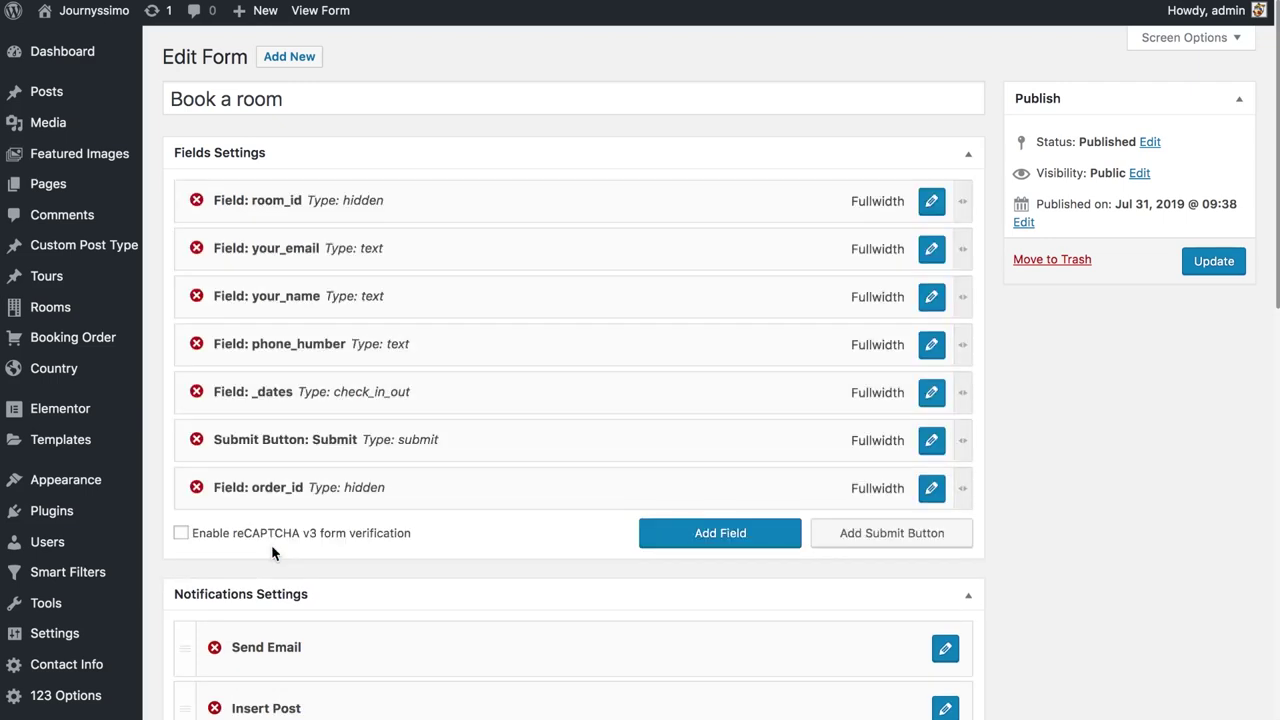
scroll(361, 521, down, 5)
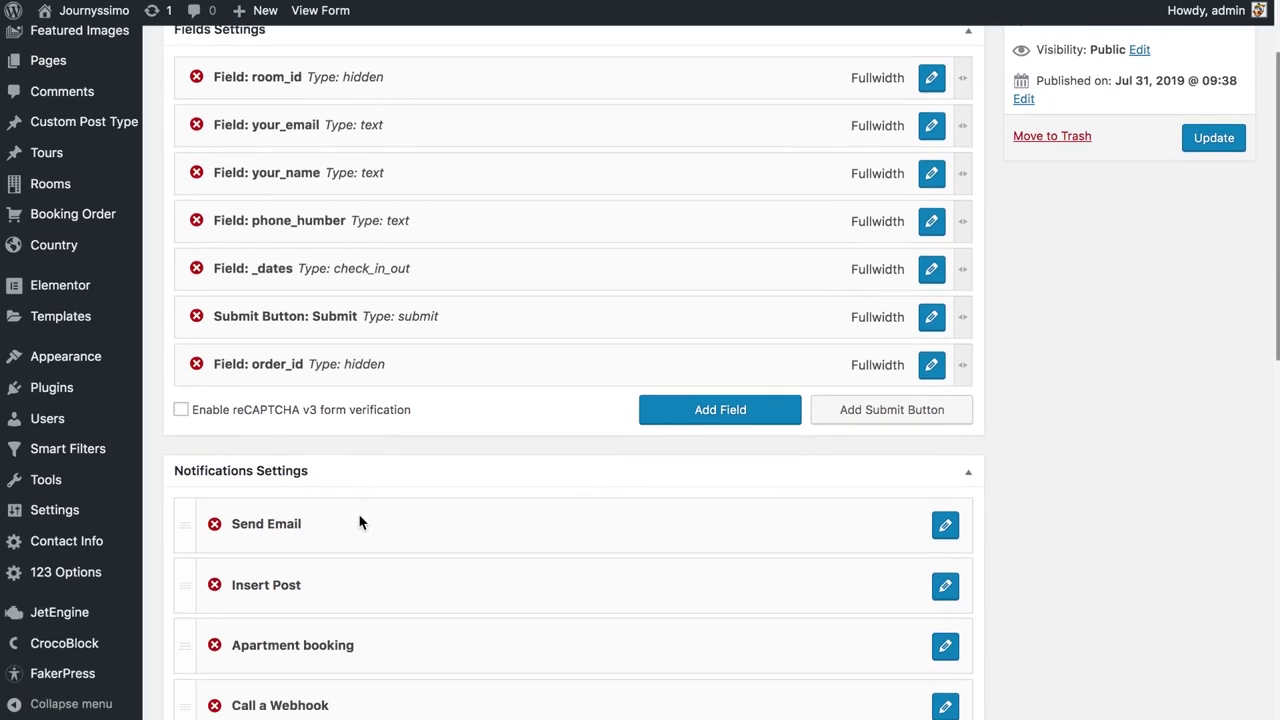
Confirm the Insert Post notification uses the Booking Order post type, then open Apartment booking's settings
click(945, 501)
scroll(870, 390, down, 3)
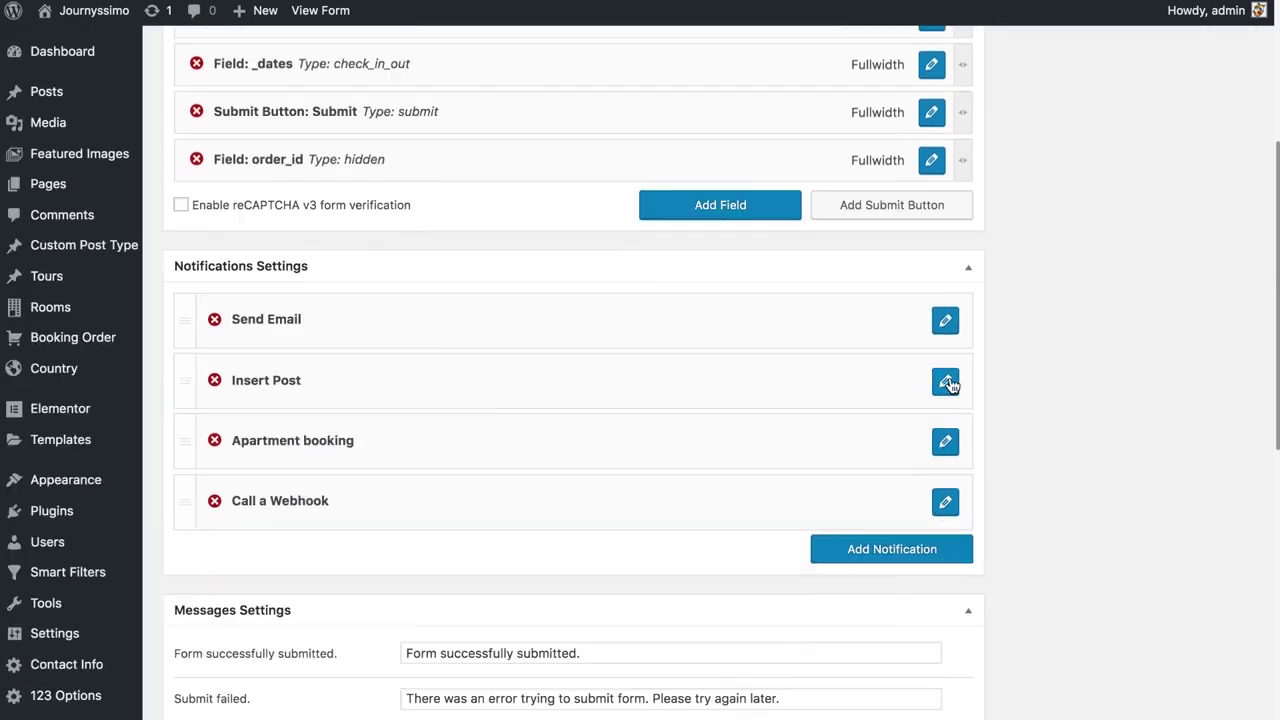
scroll(422, 463, down, 4)
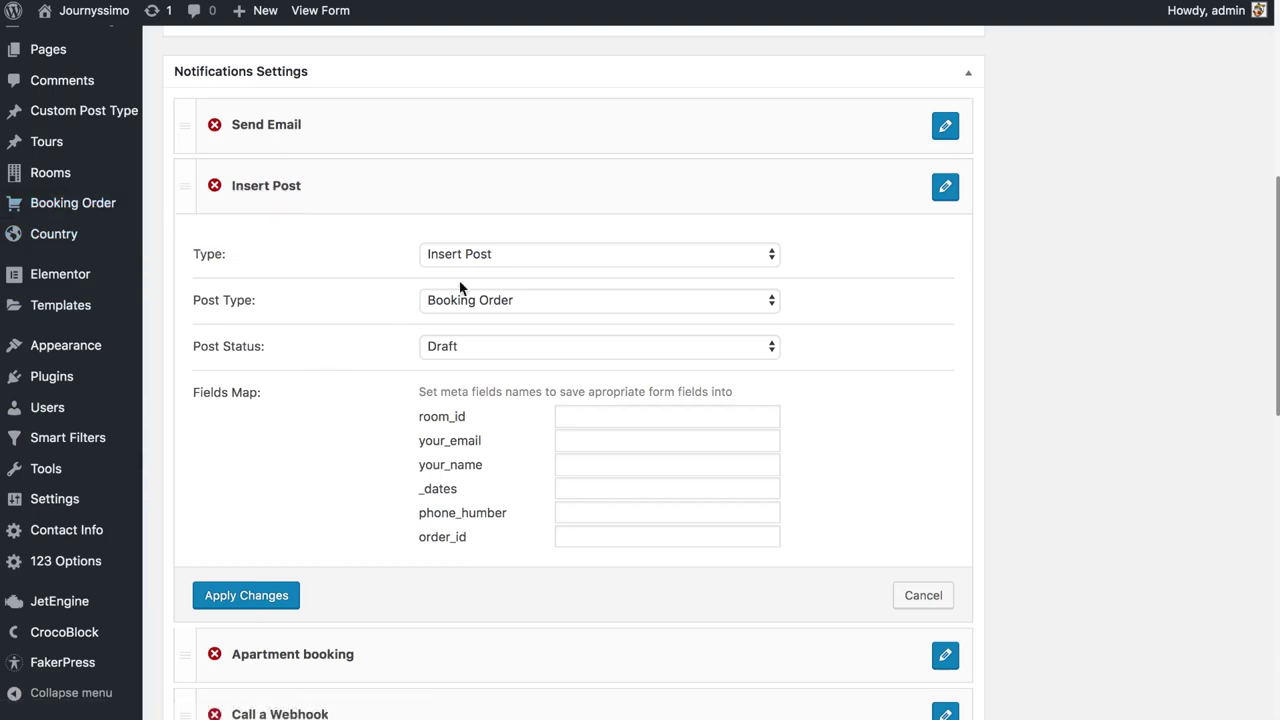
click(556, 303)
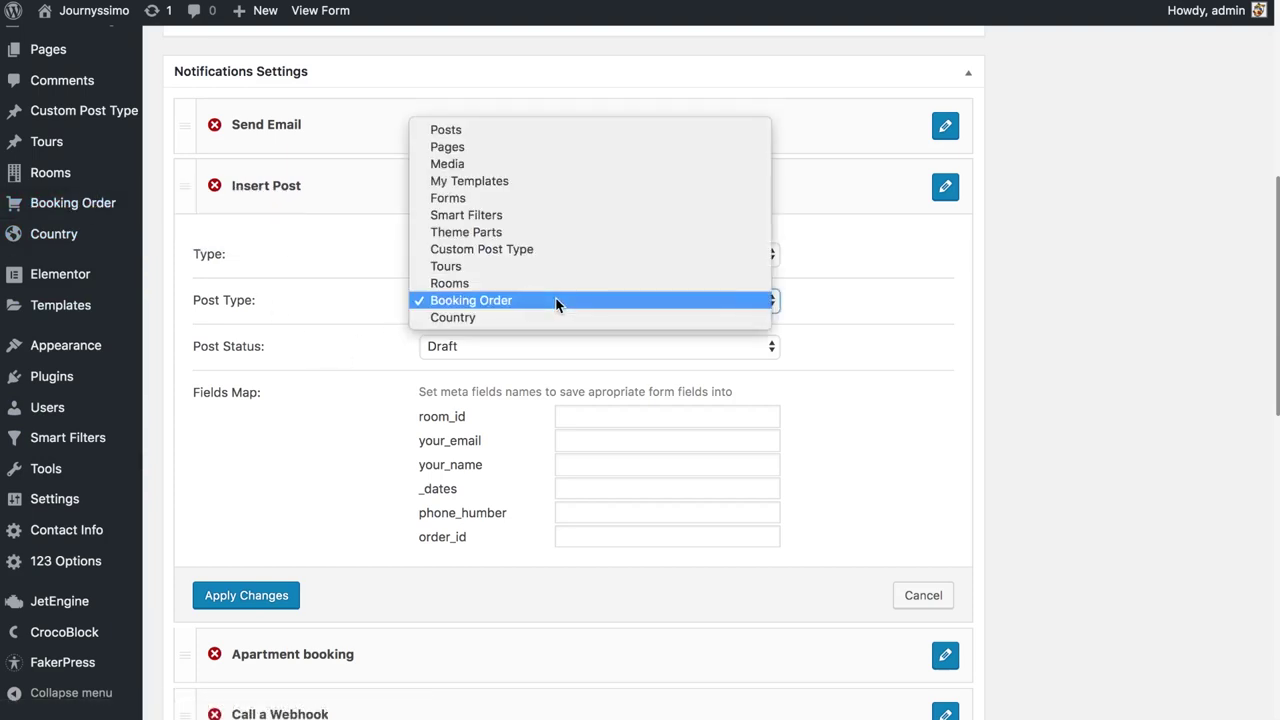
click(533, 298)
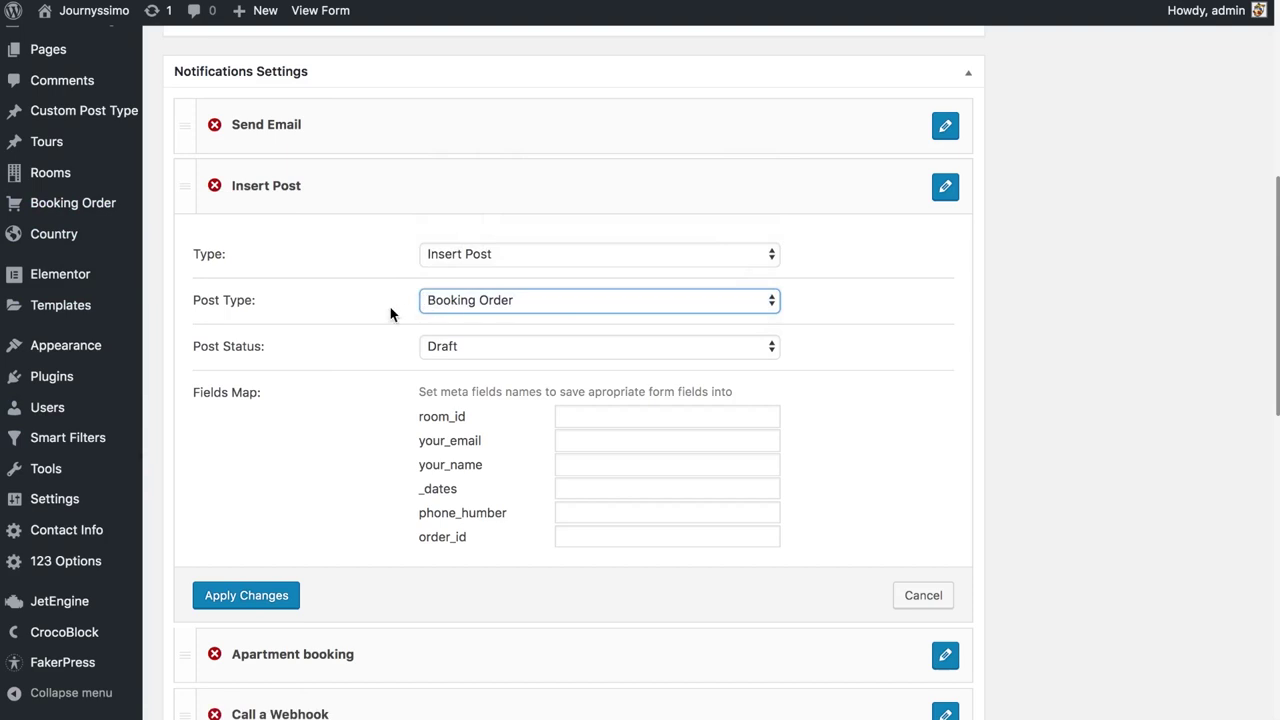
key(Tab)
click(724, 658)
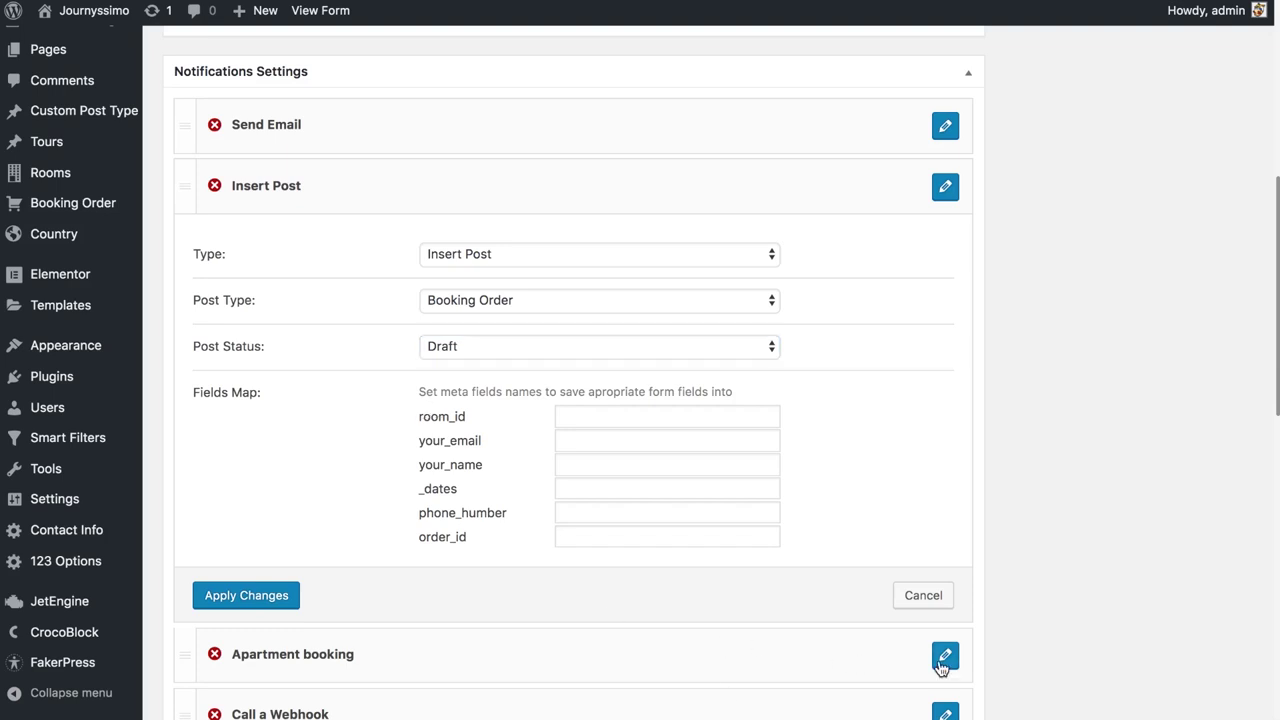
click(944, 658)
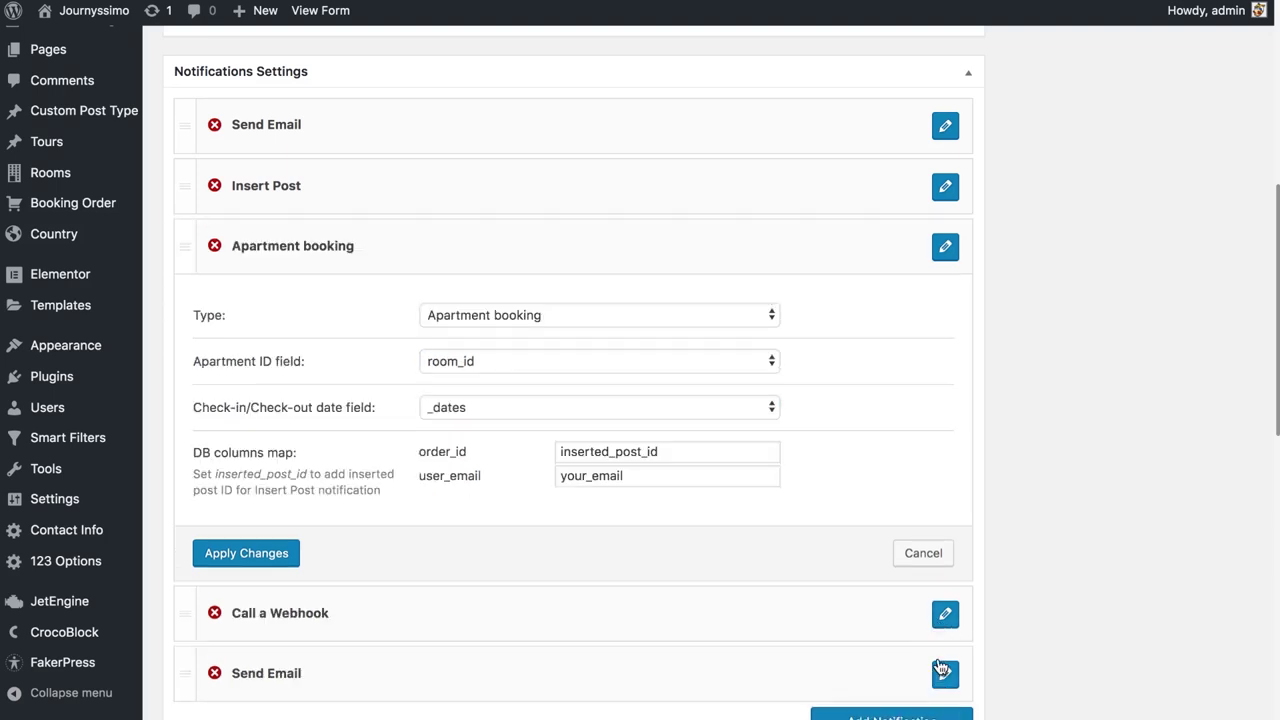
click(465, 318)
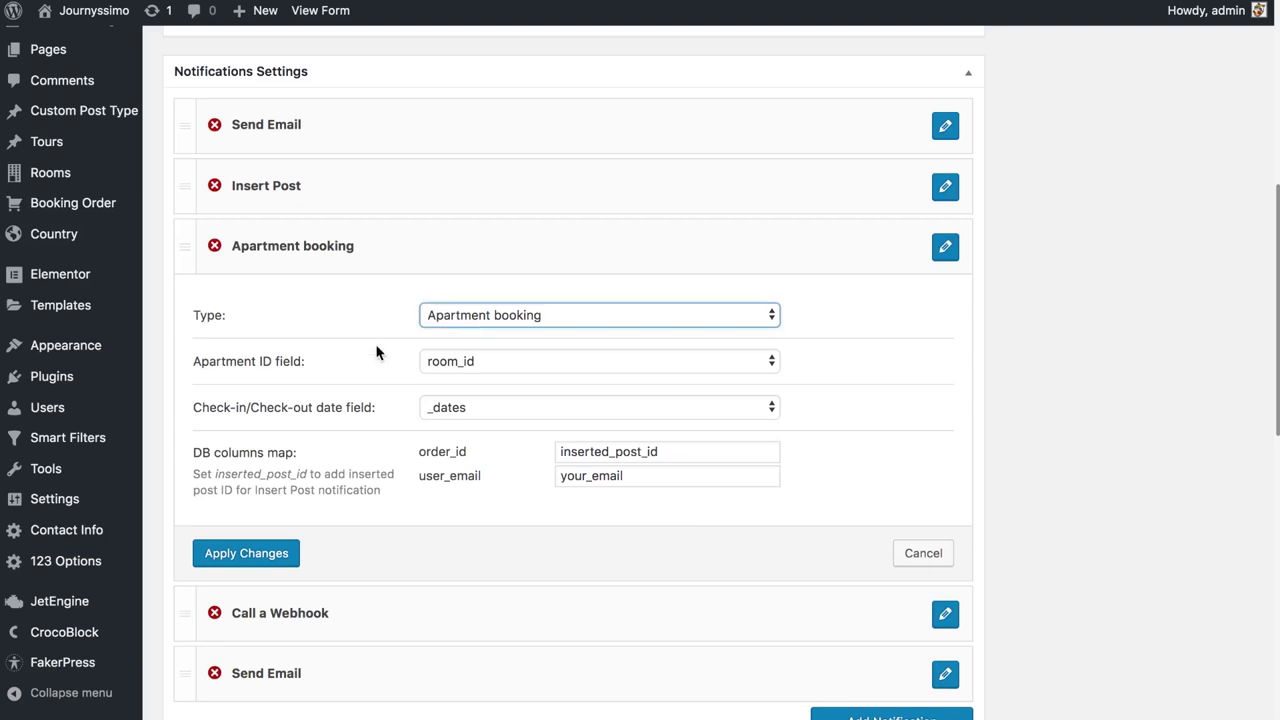
click(508, 371)
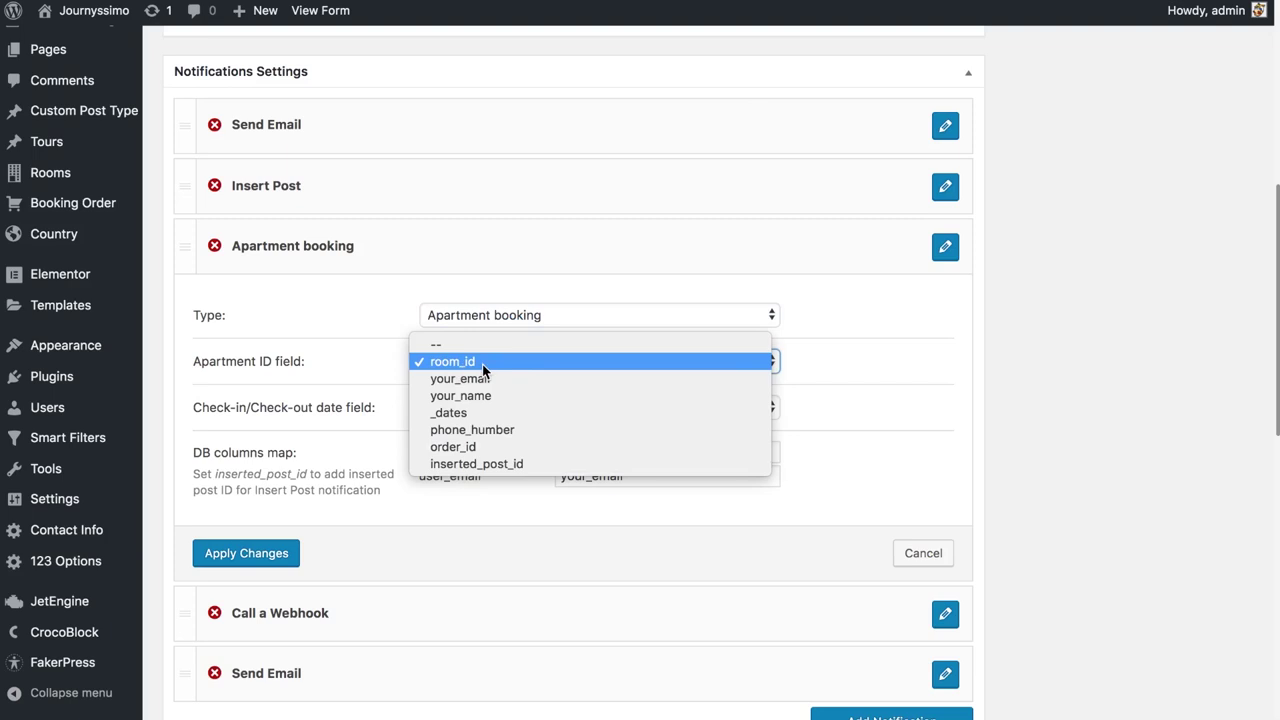
click(330, 372)
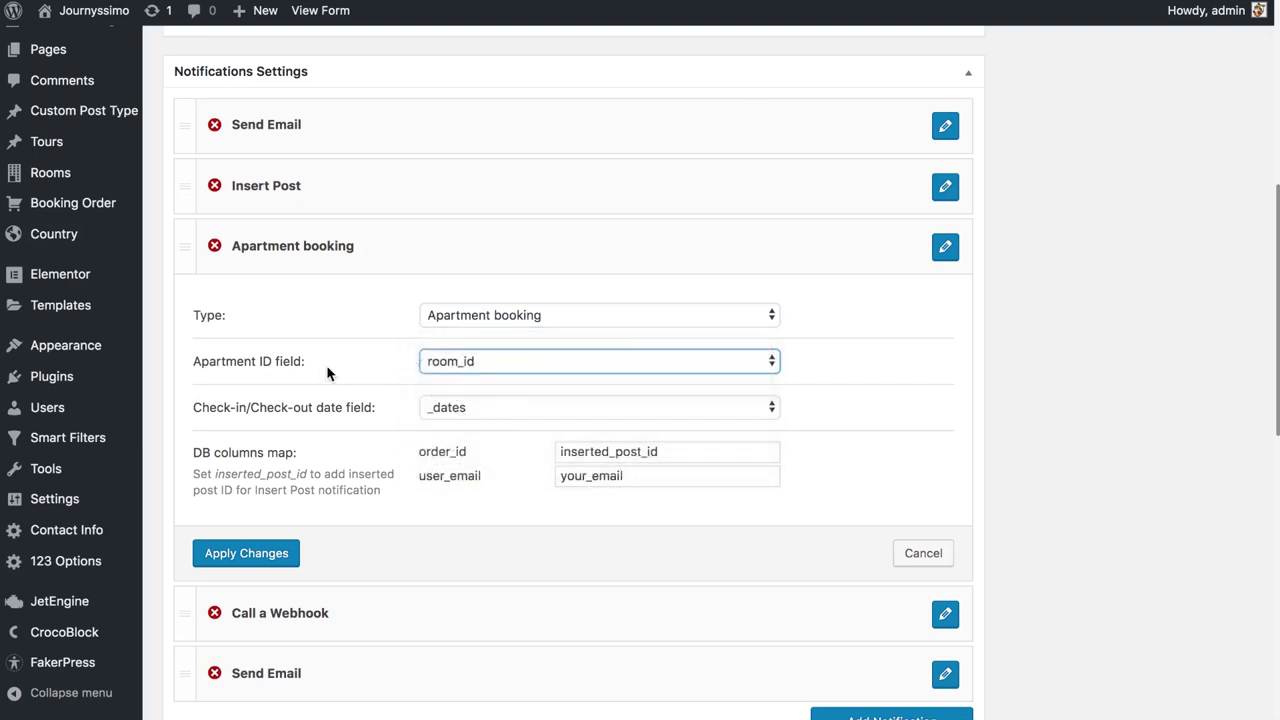
click(468, 412)
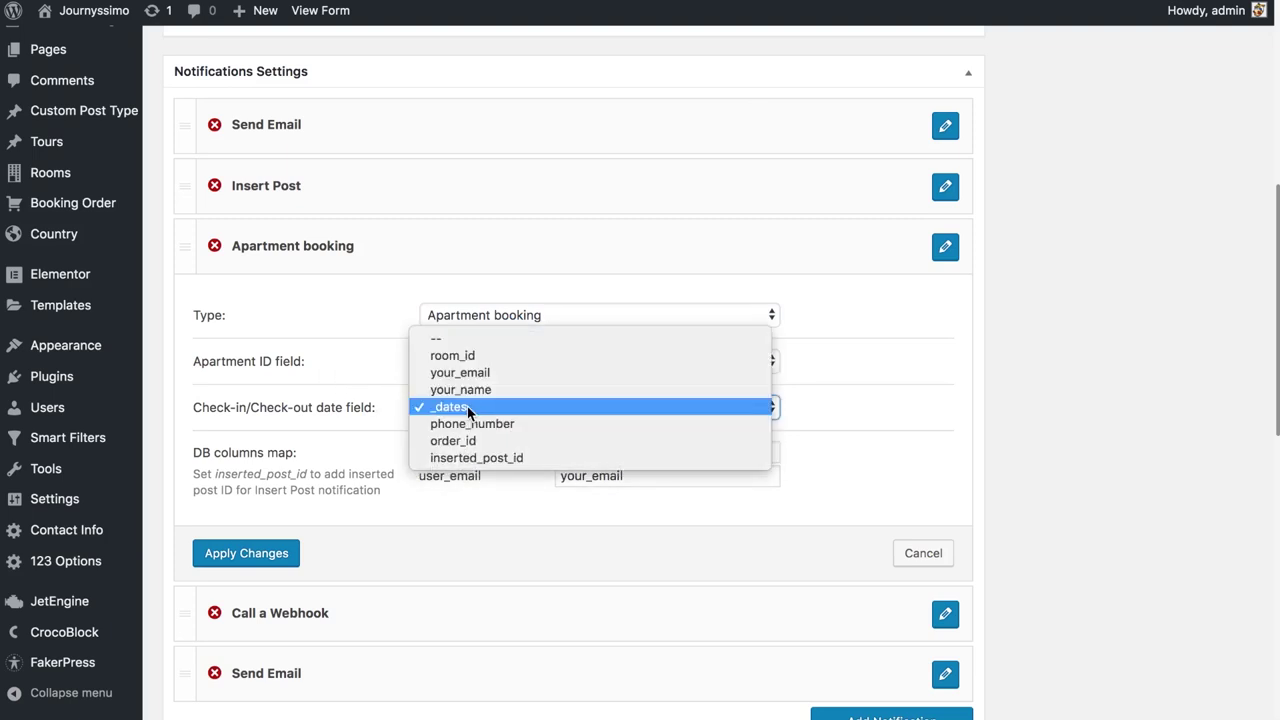
click(329, 414)
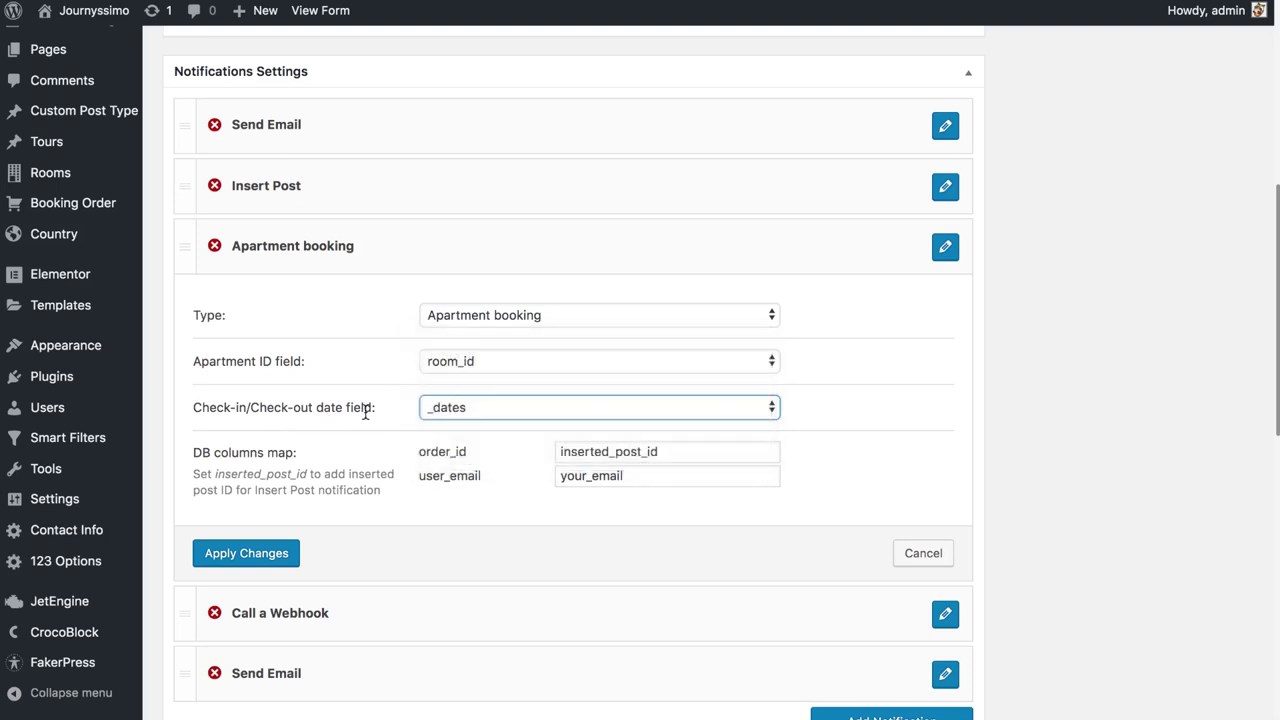
scroll(390, 417, up, 5)
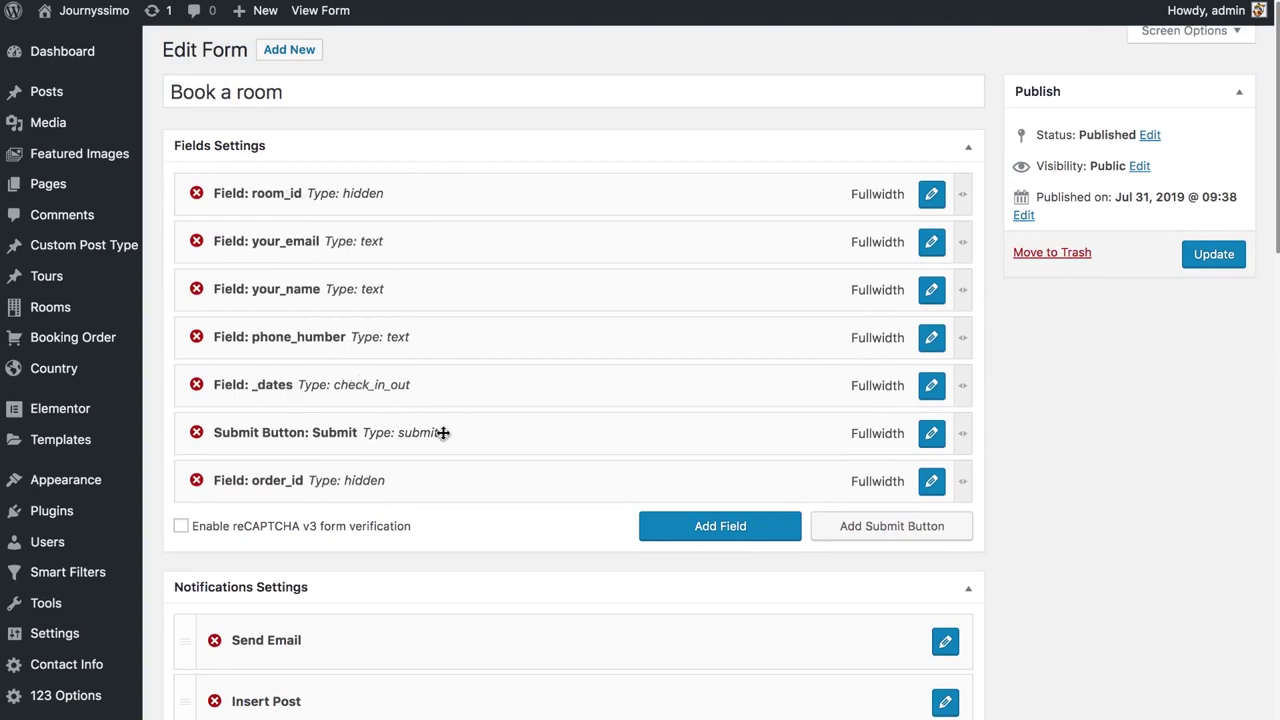
scroll(439, 431, down, 10)
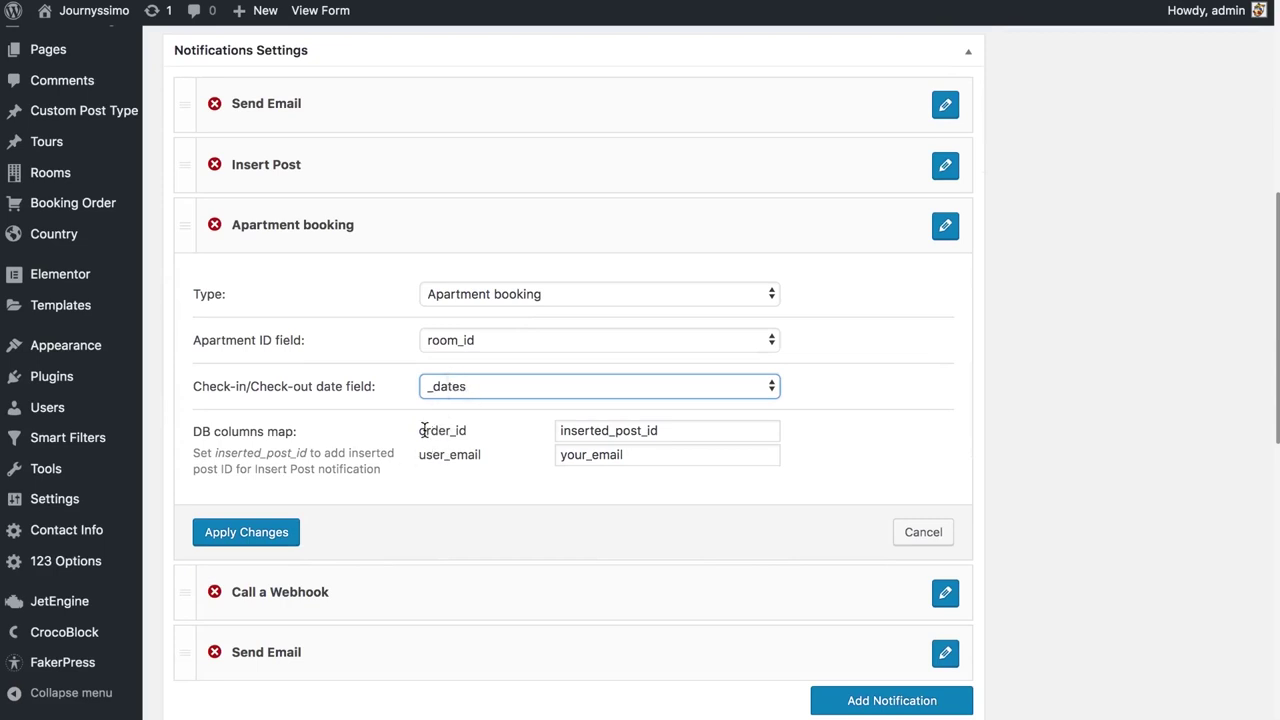
drag(423, 430, 477, 460)
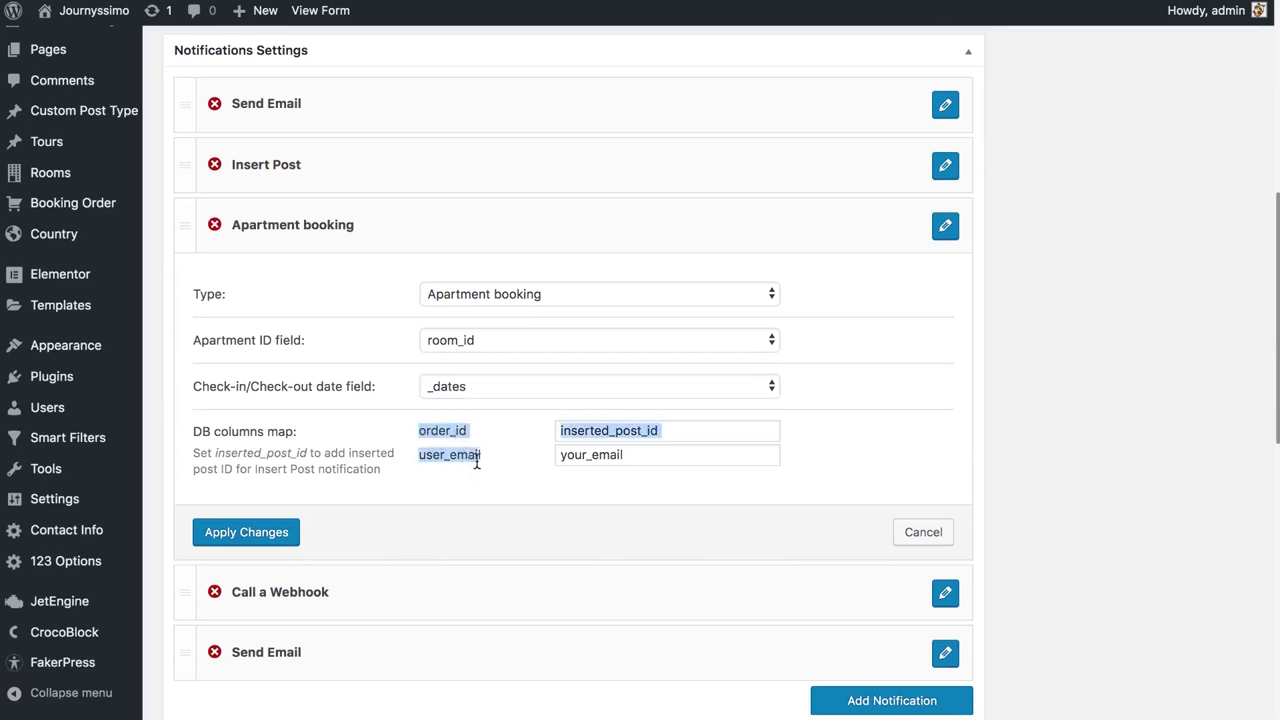
click(456, 446)
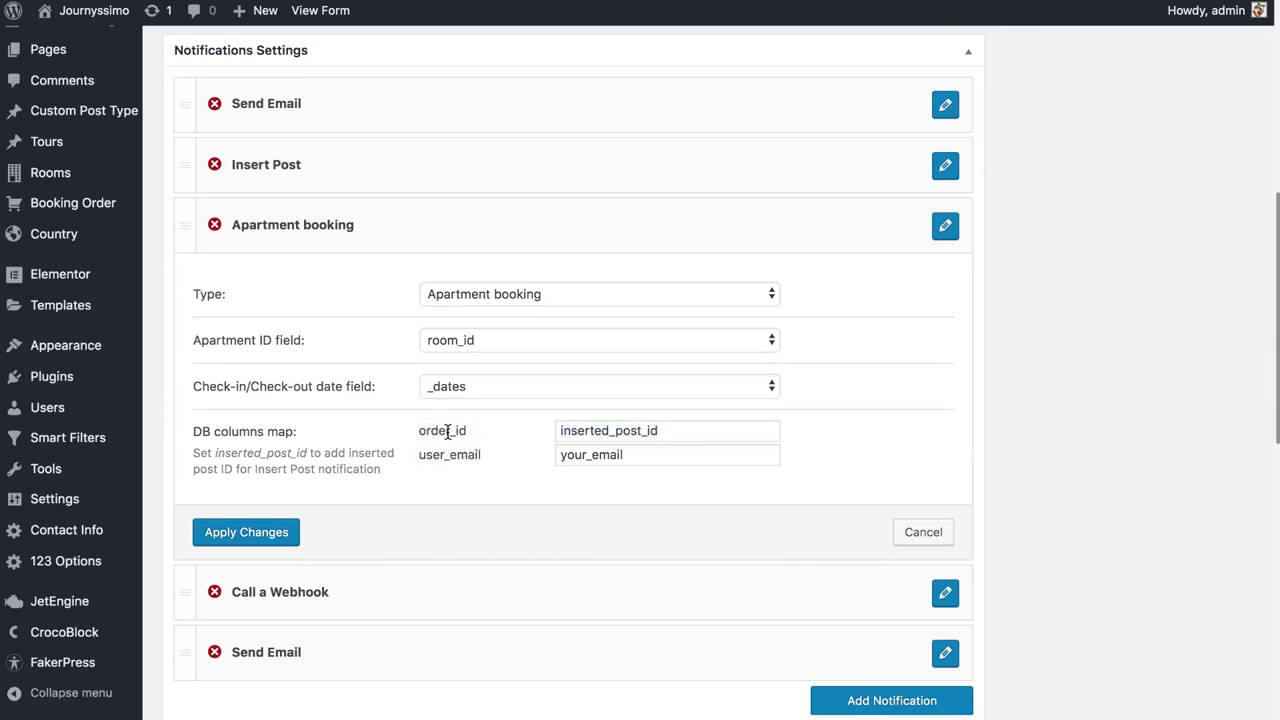
scroll(550, 534, up, 1)
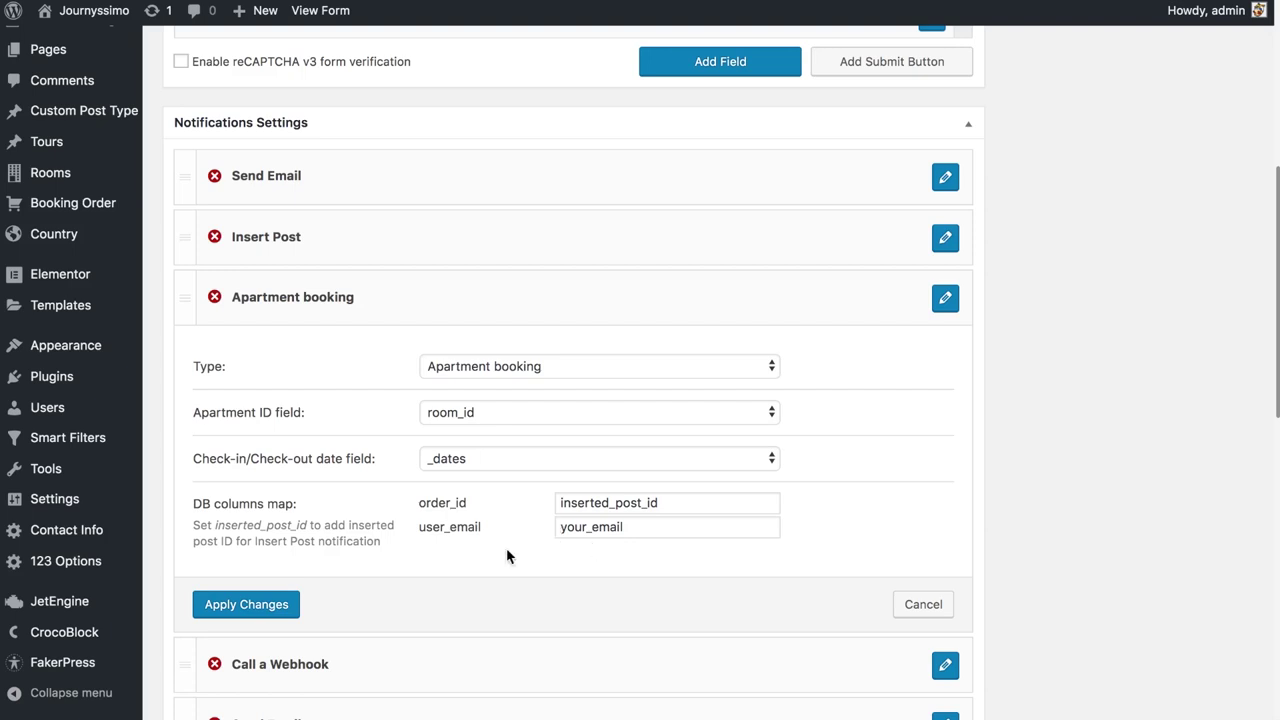
scroll(507, 556, down, 1)
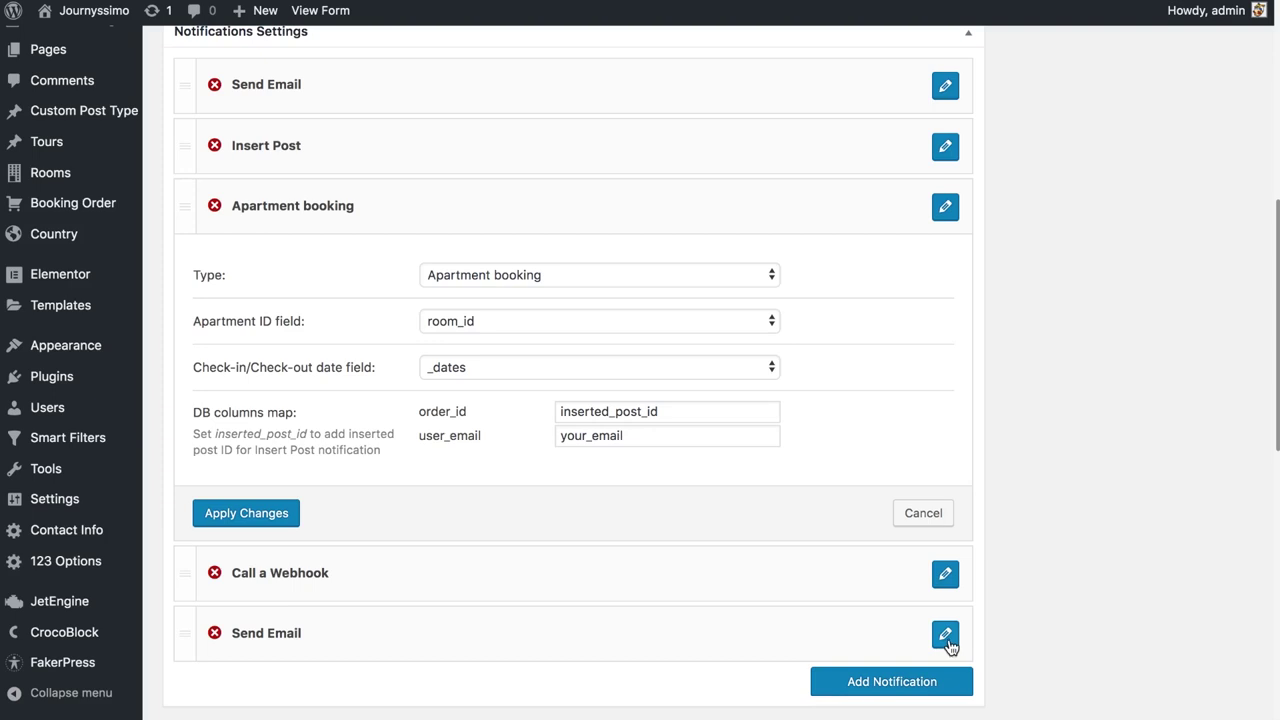
Send the second Send Email notification to the form's your_email field, with no reply-to address
click(946, 638)
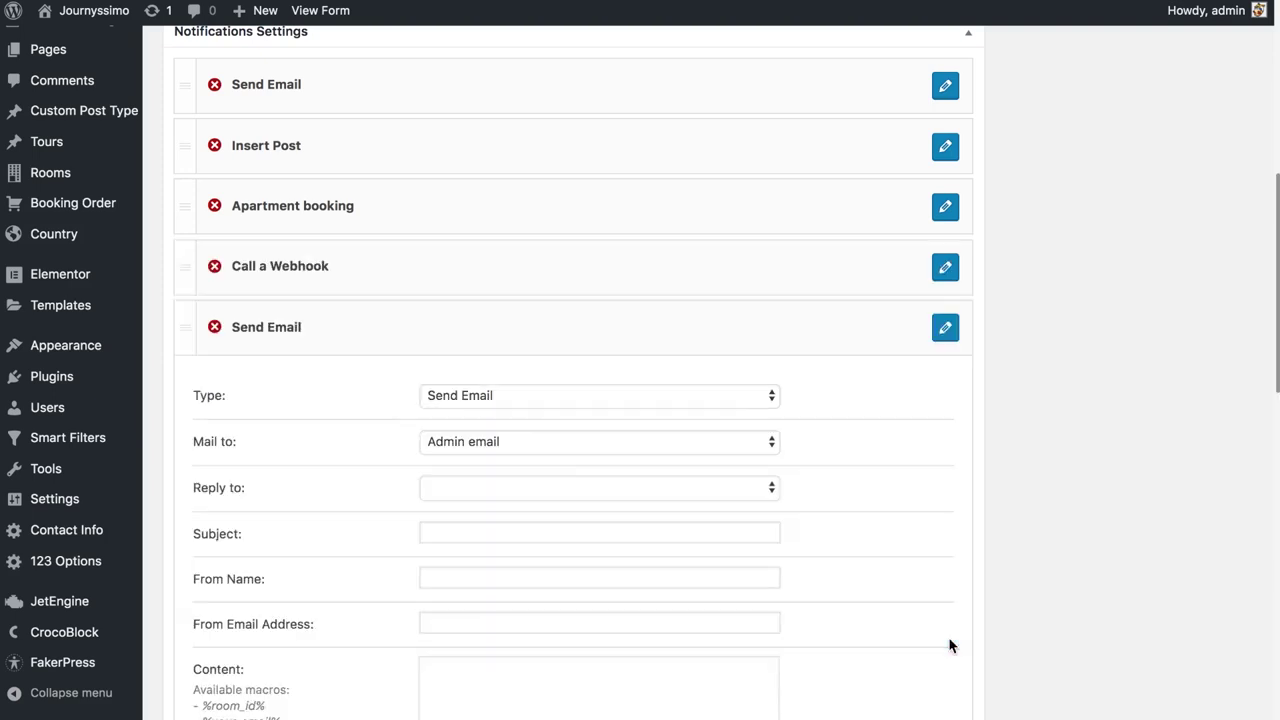
scroll(598, 470, down, 4)
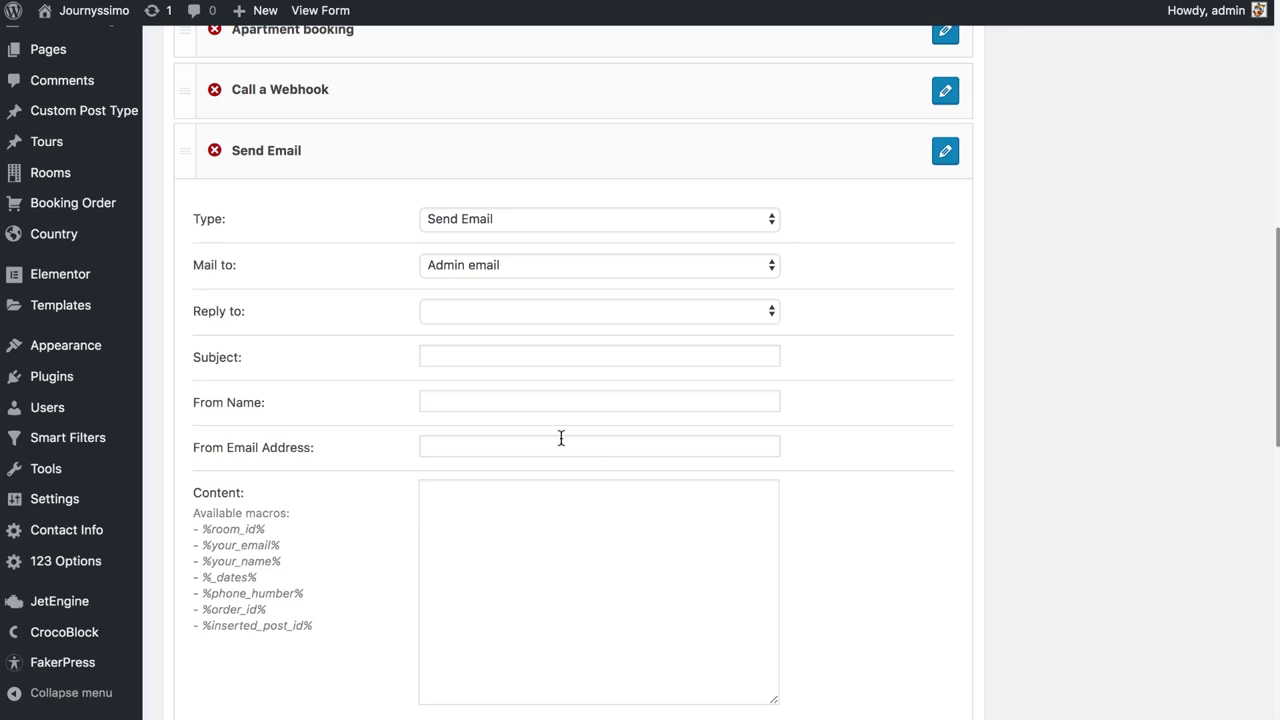
click(497, 270)
click(502, 283)
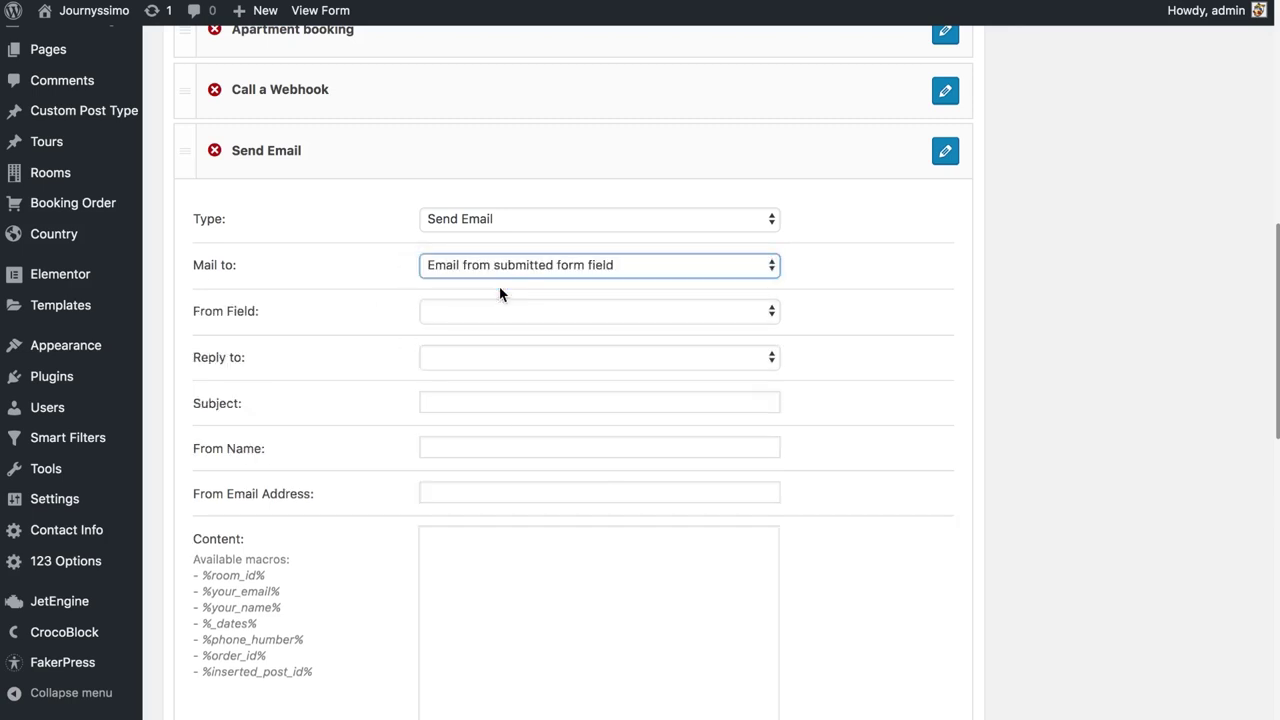
click(483, 313)
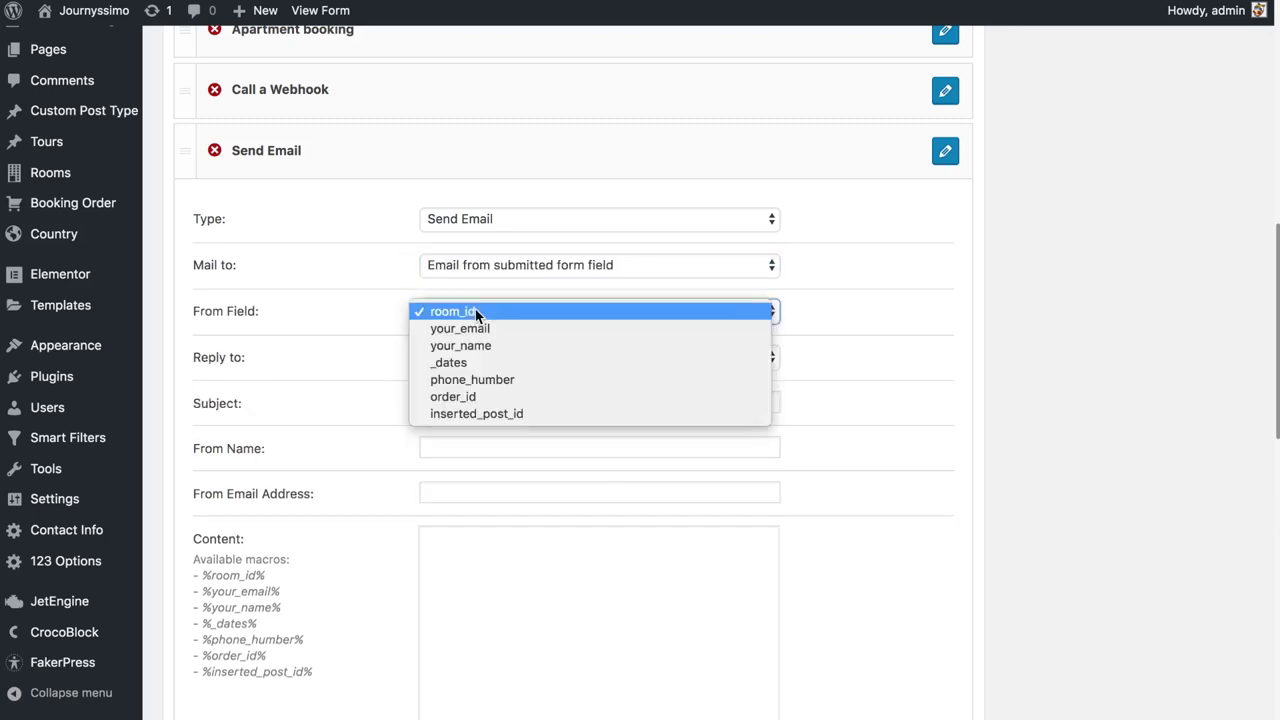
click(530, 331)
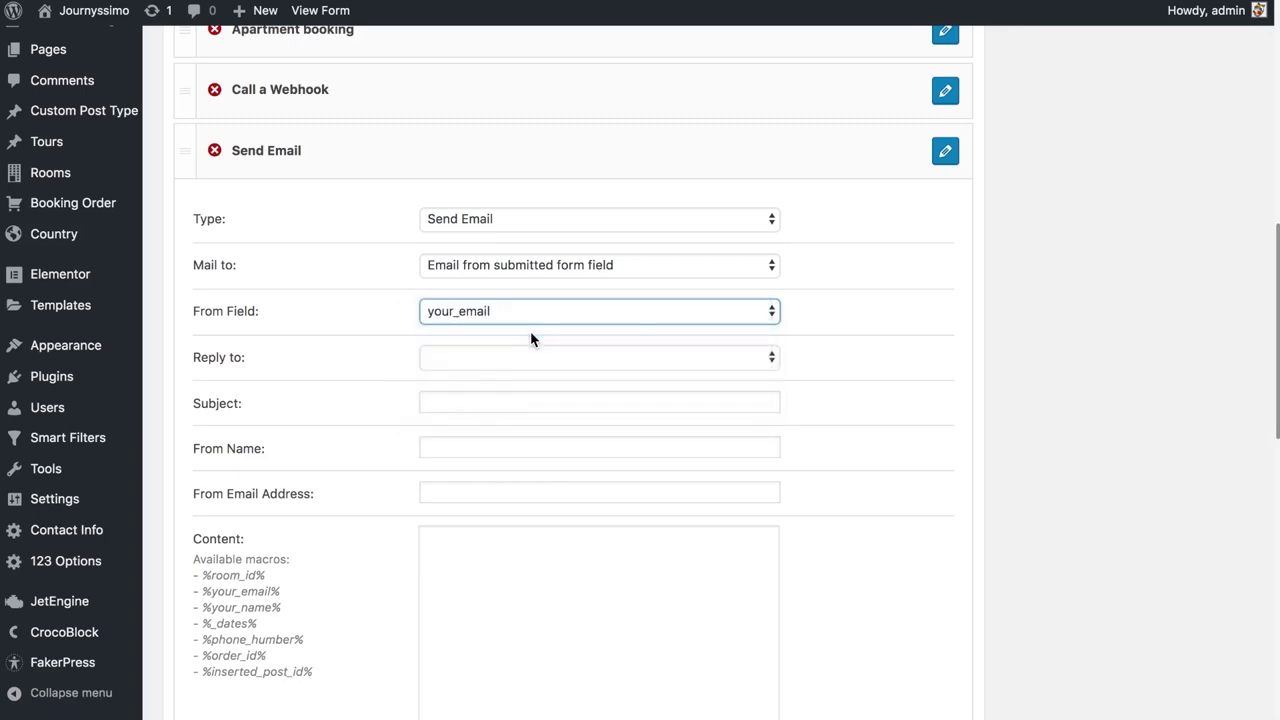
click(614, 368)
click(328, 358)
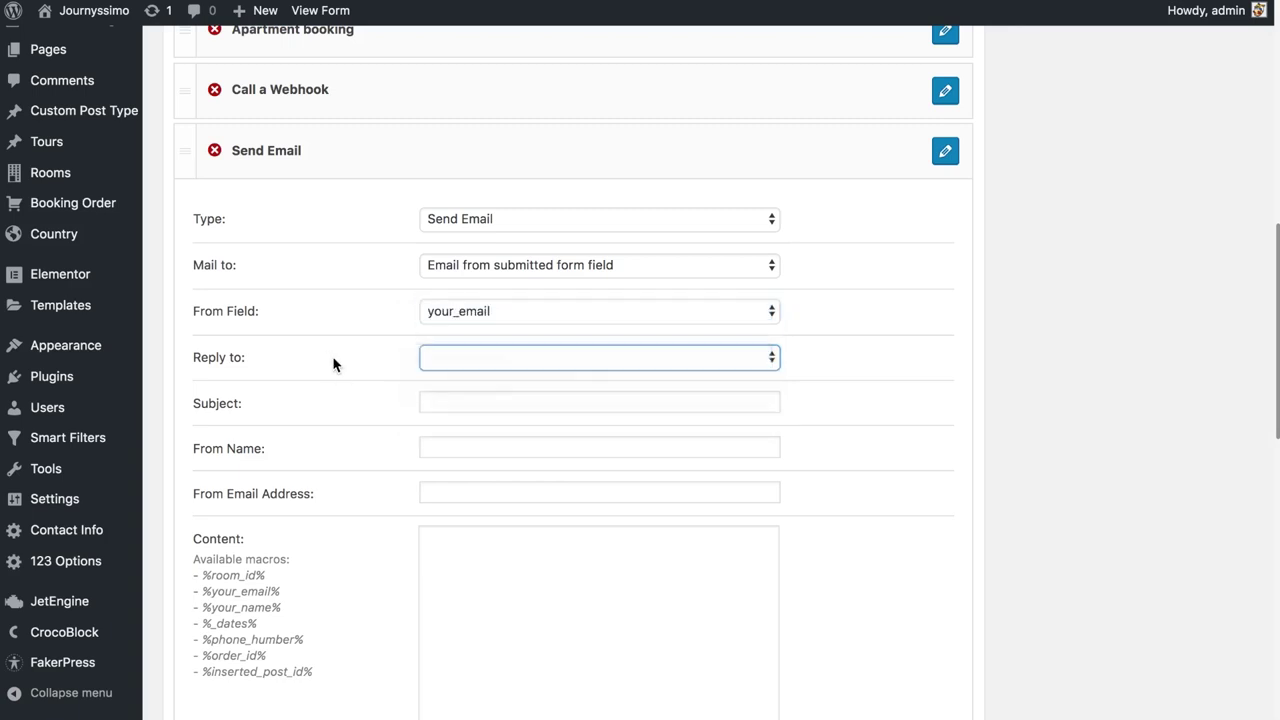
Set the subject to 'New Room Booking', the sender name to 'Crocoblock', and fill in the sender email address
click(481, 400)
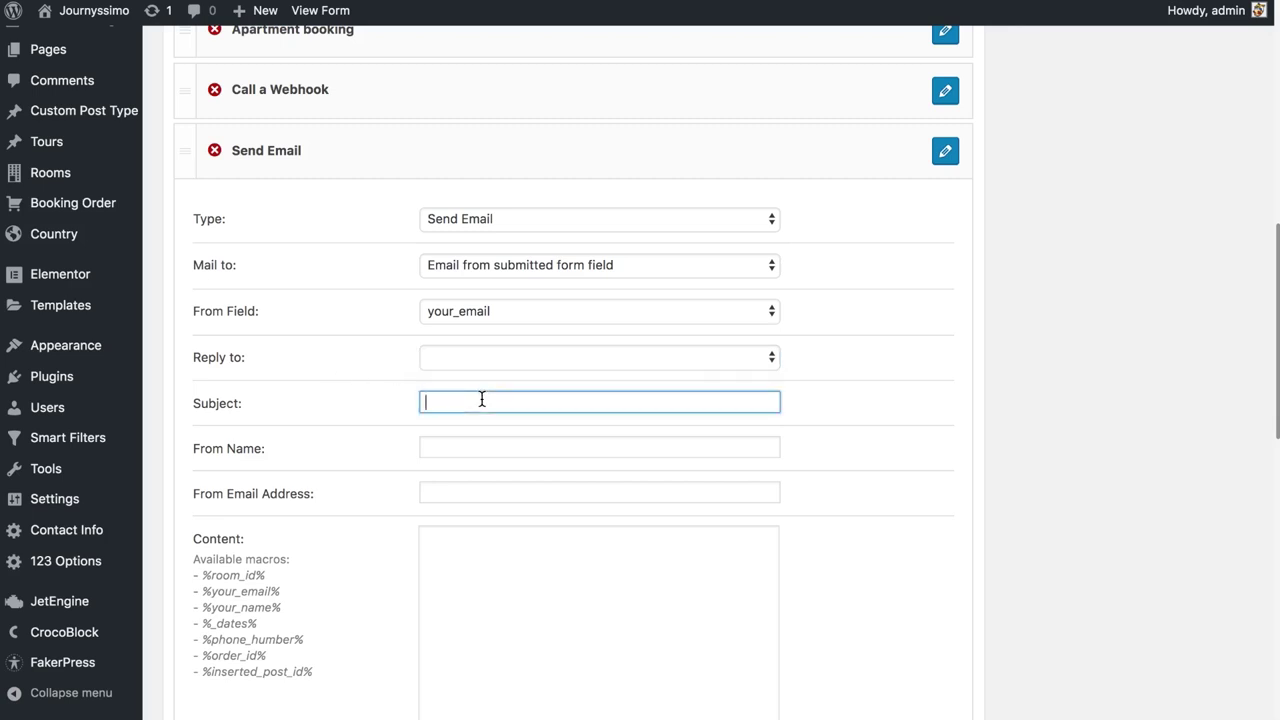
text(New Room Booking)
click(450, 447)
text(Crocoblock)
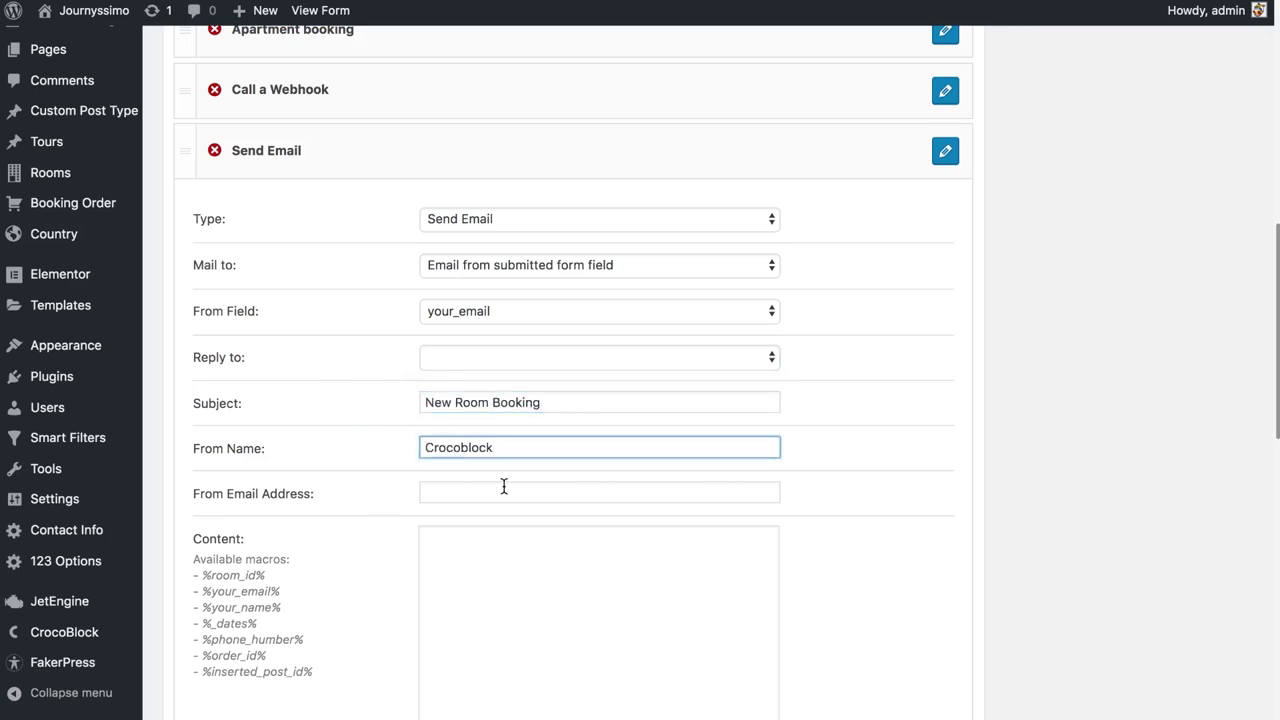
click(505, 488)
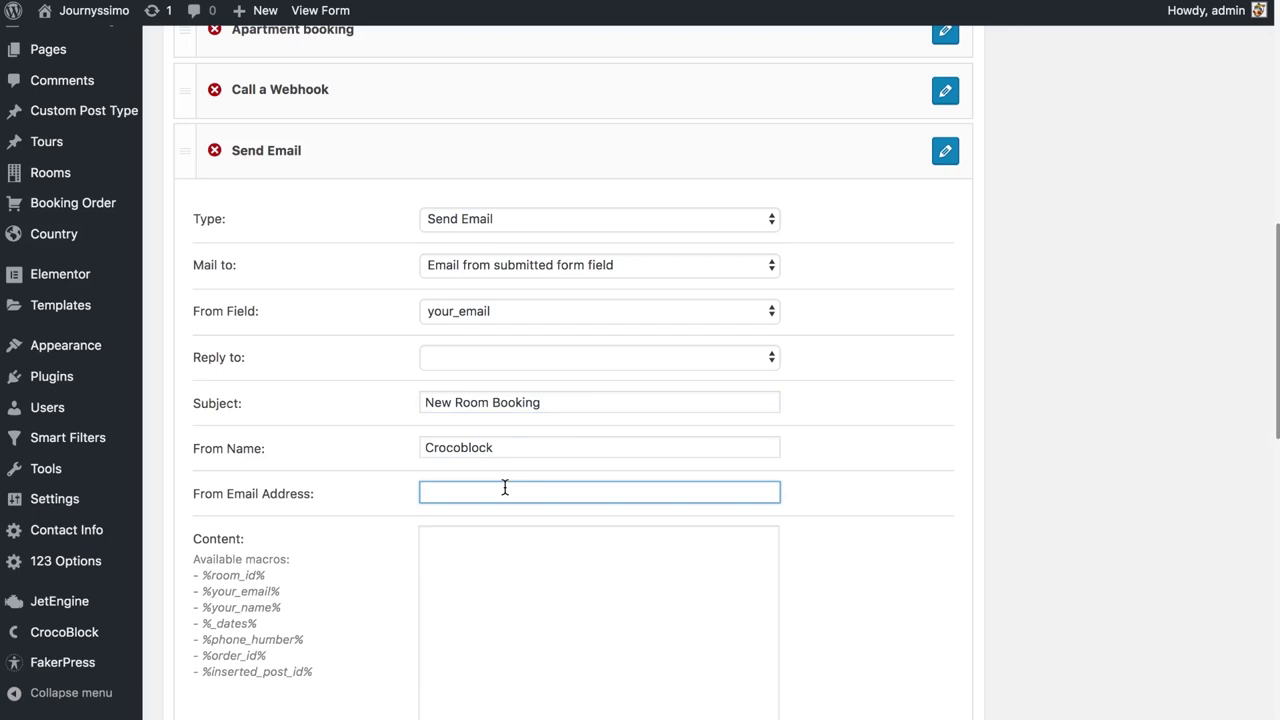
Write the thank-you message greeting %your_name% and listing %_dates%, then save the notification
scroll(600, 553, down, 3)
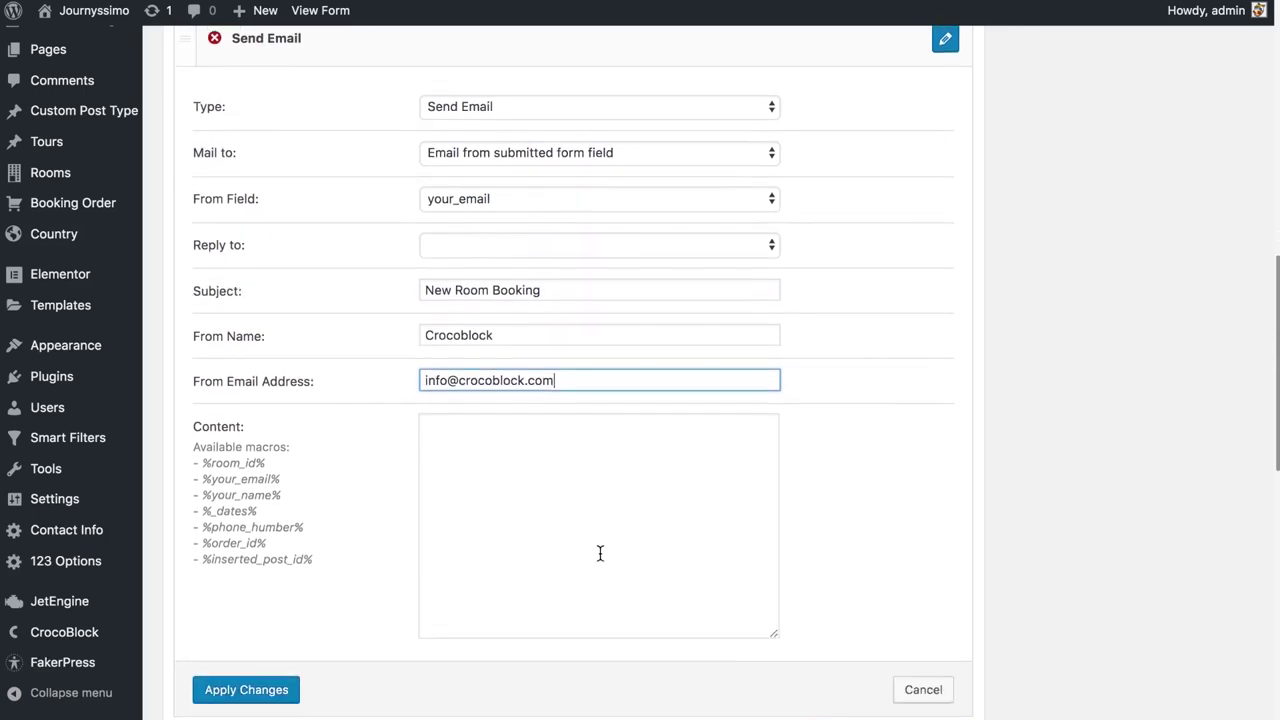
click(600, 551)
text(Hi,)
click(514, 400)
text(%your_name%!)
key(Return)
text(You have just booked a room!)
key(Return)
text(Here are the check-in / check-out dates:)
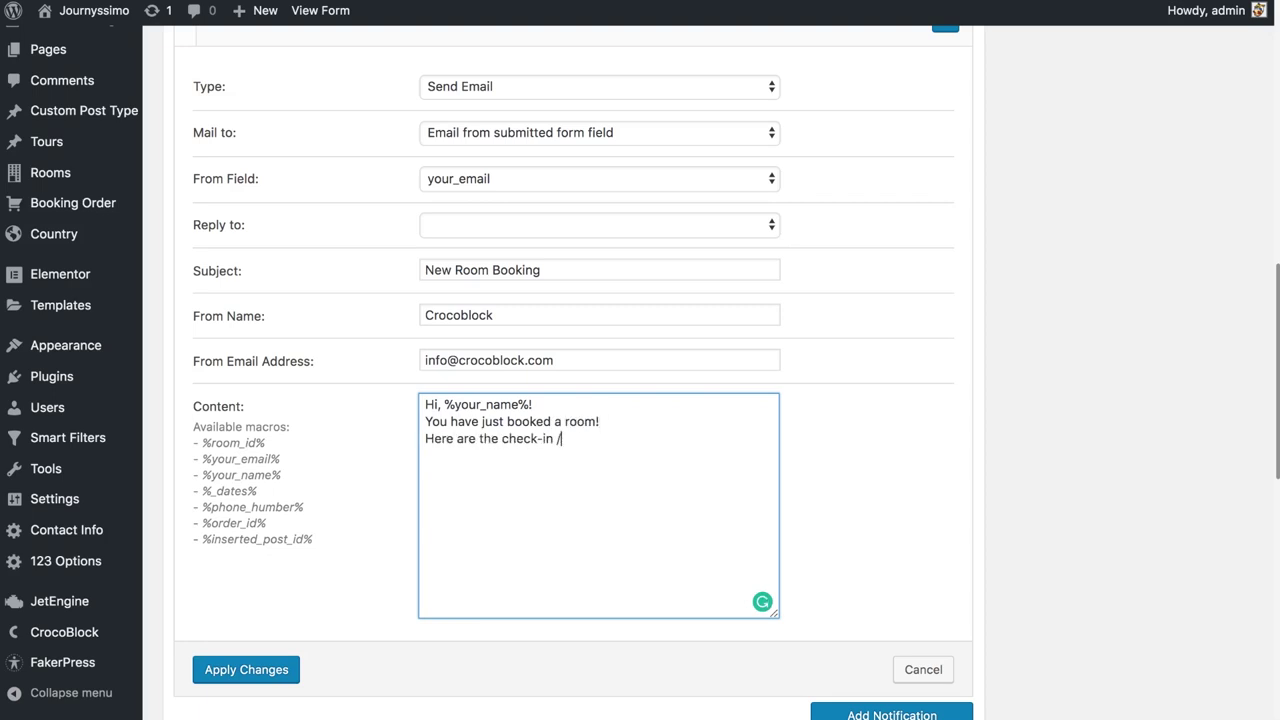
key(Return)
text(%_dates%)
key(Return)
key(Return)
text(Thank you!)
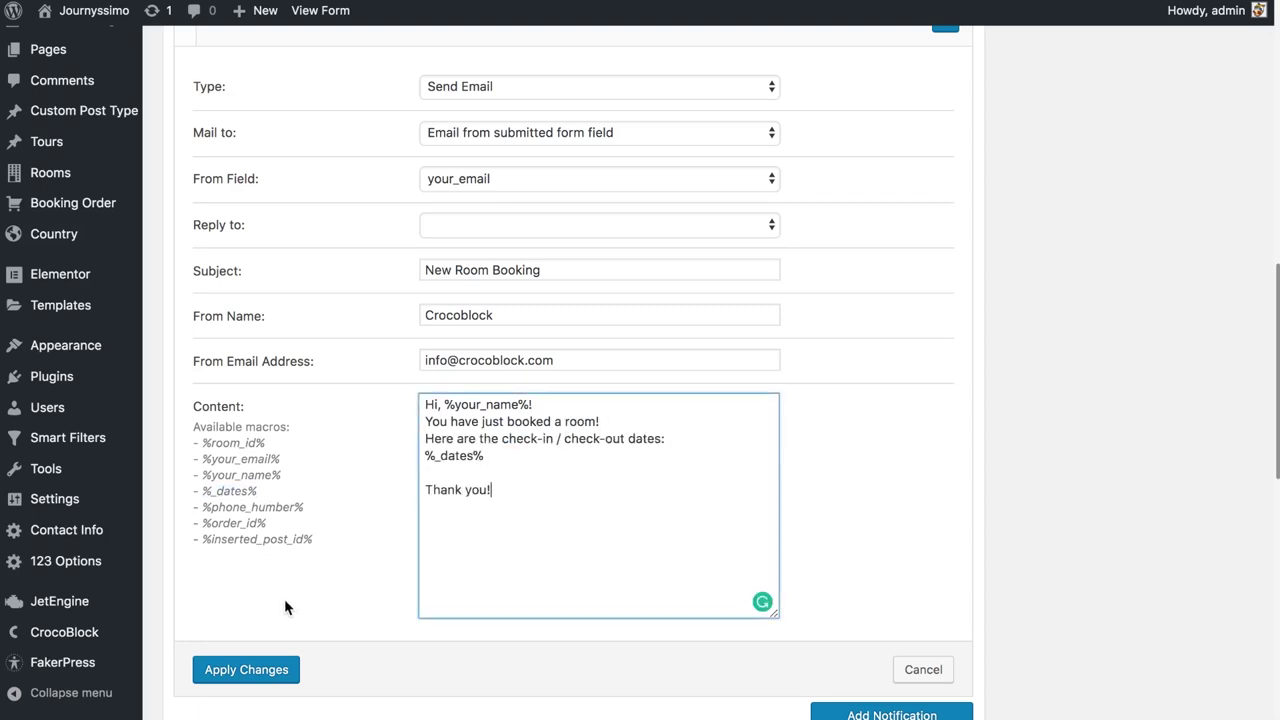
click(272, 670)
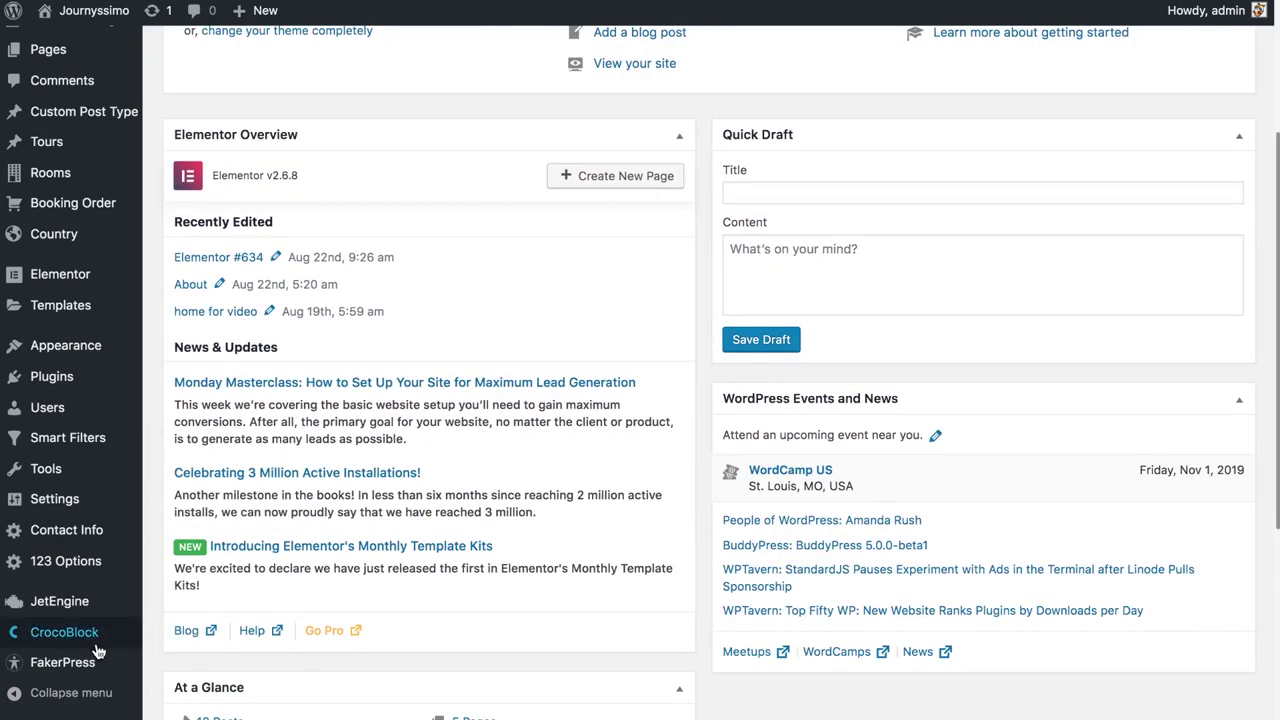
Open the Single Room Template from the CrocoBlock Theme Parts library in Elementor
mouse_move(96, 644)
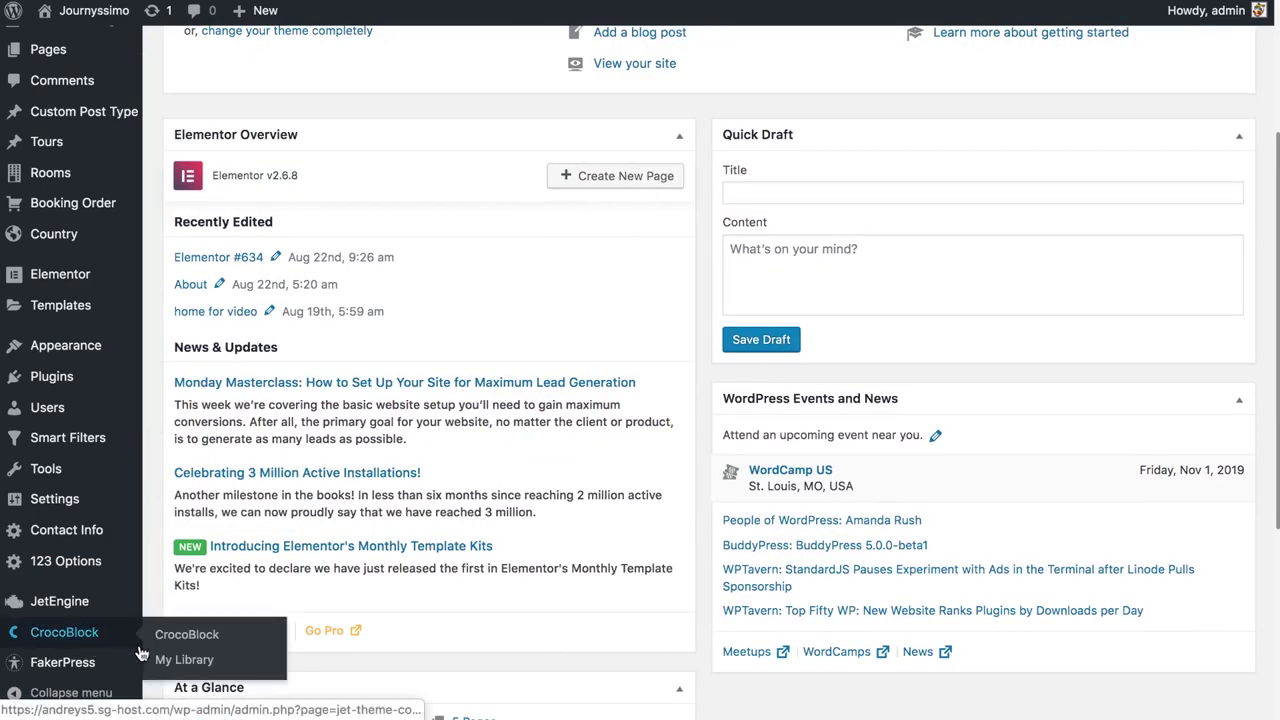
click(163, 662)
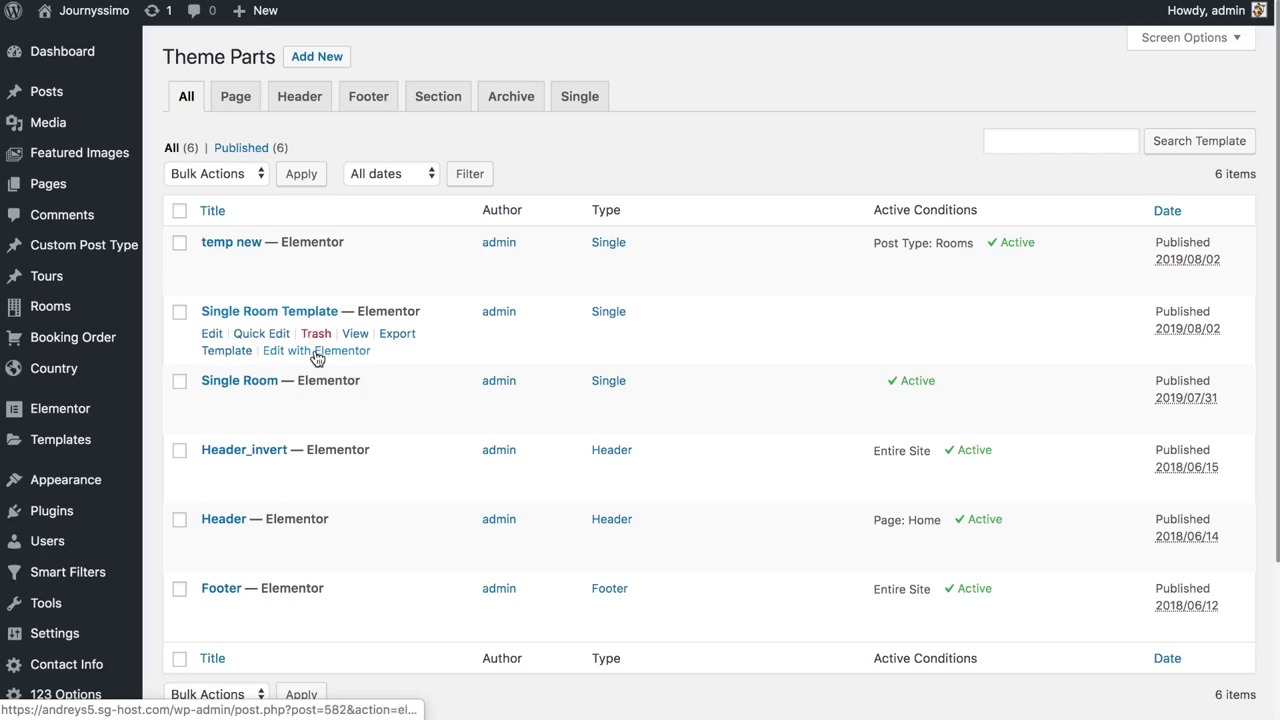
click(315, 354)
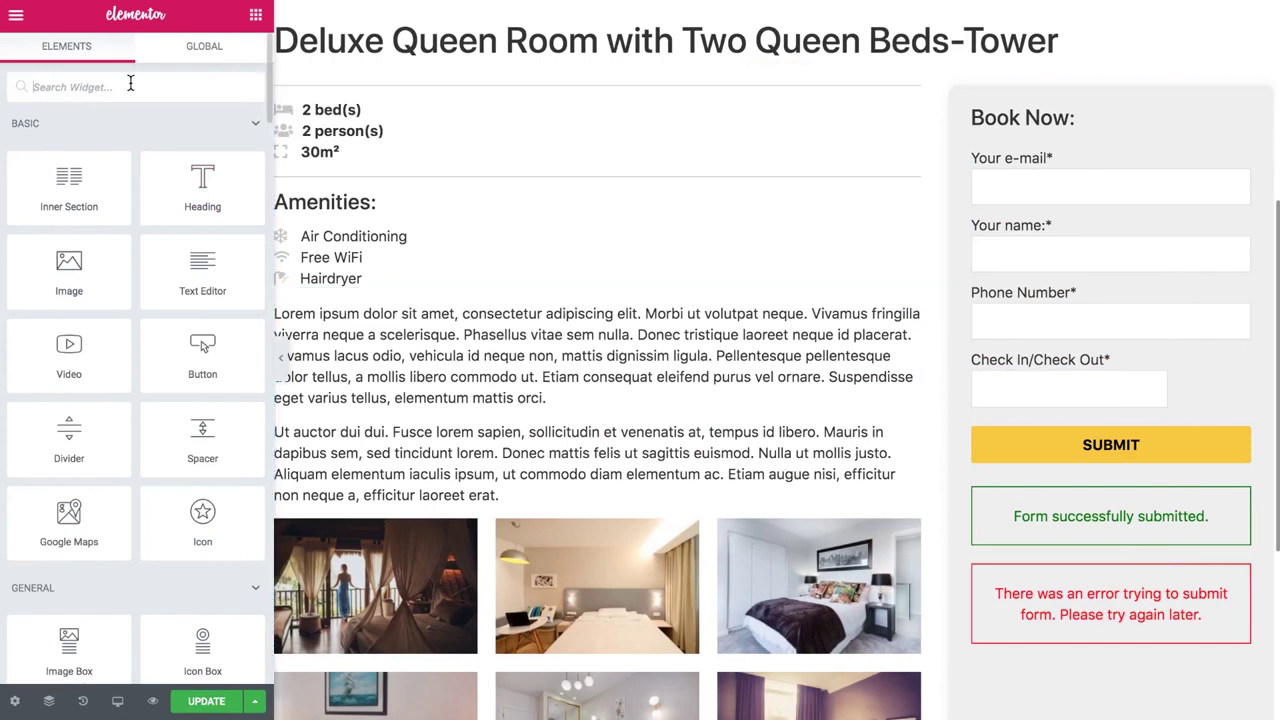
Search the widgets for the form and select the Book Now booking form on the page
text(boo)
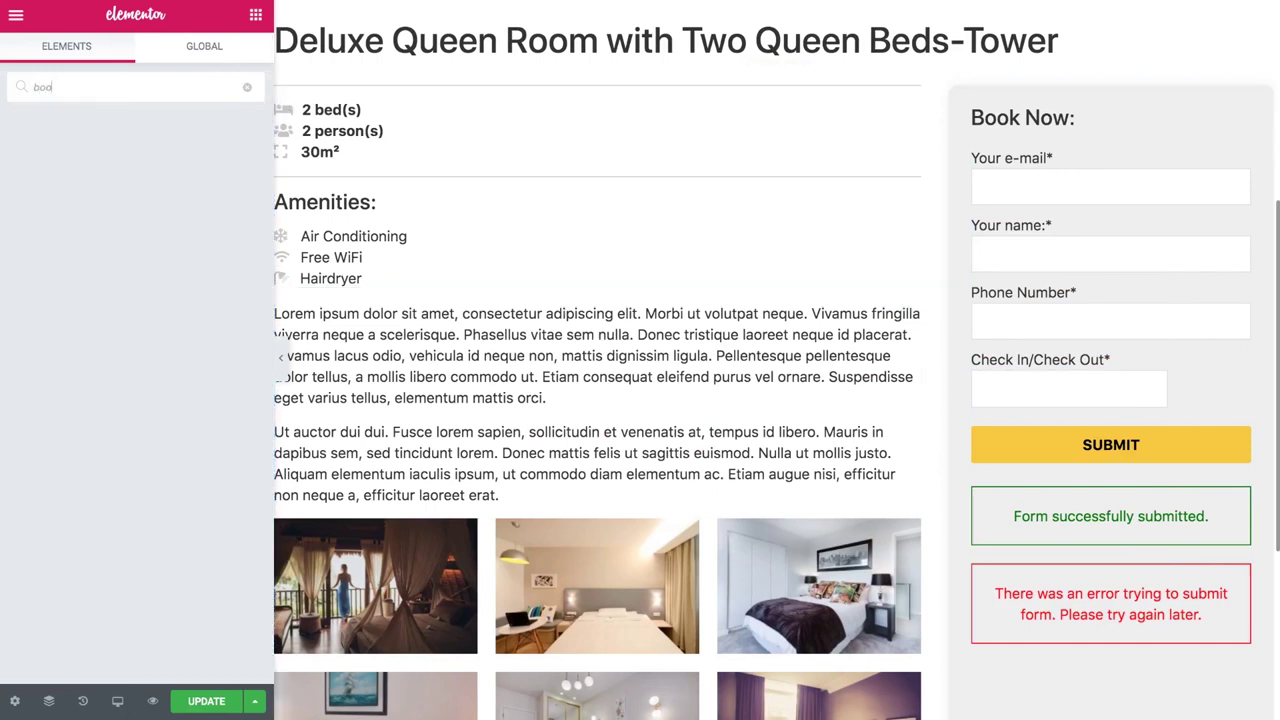
key(BackSpace)
key(BackSpace)
key(BackSpace)
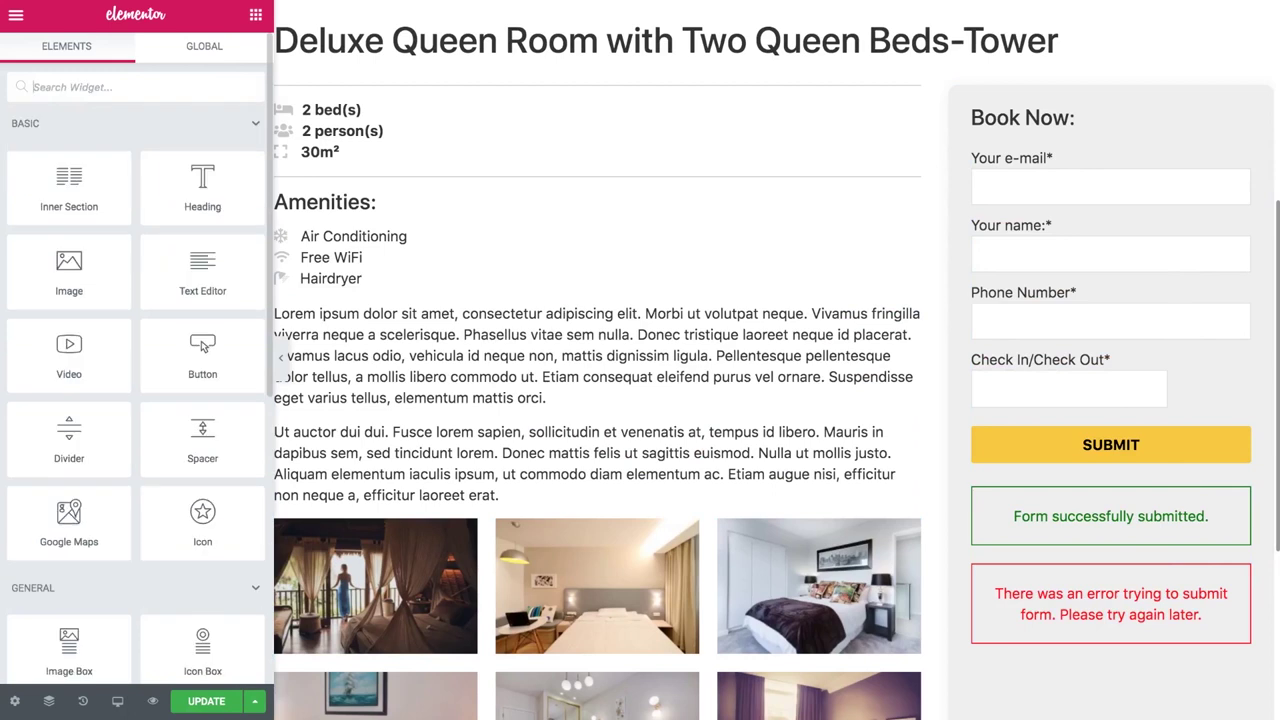
text(for)
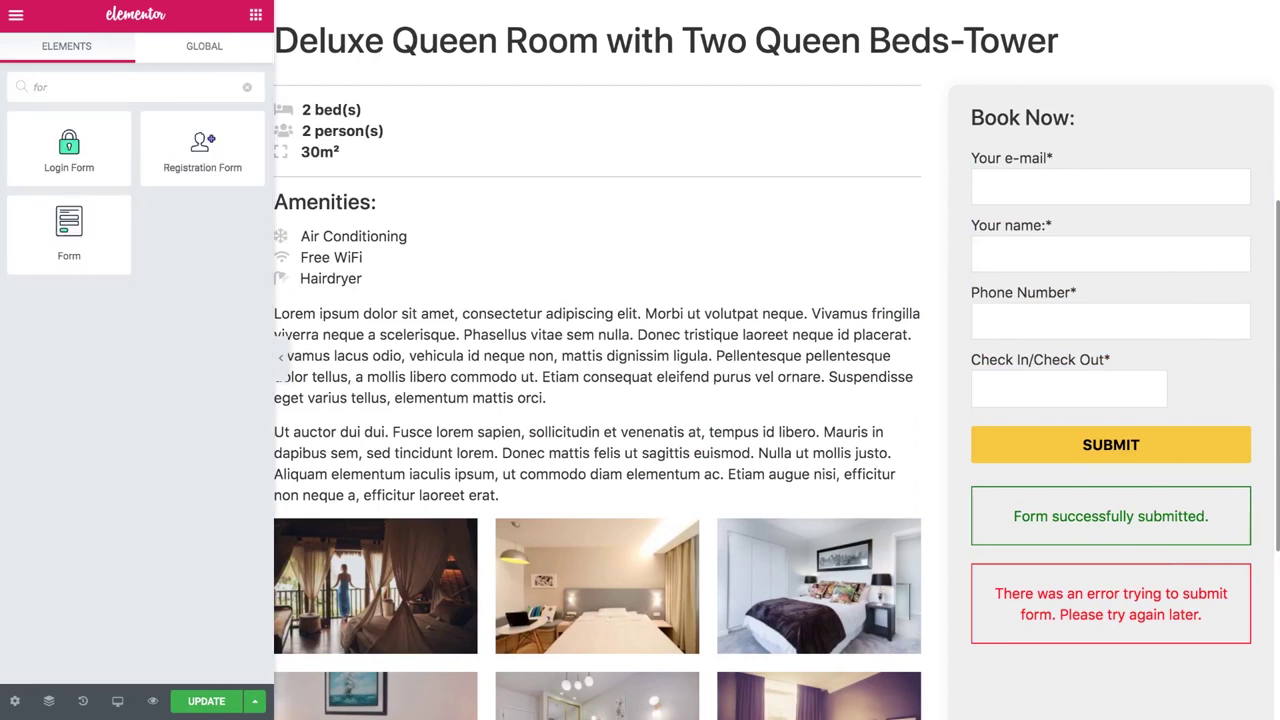
drag(68, 237, 60, 250)
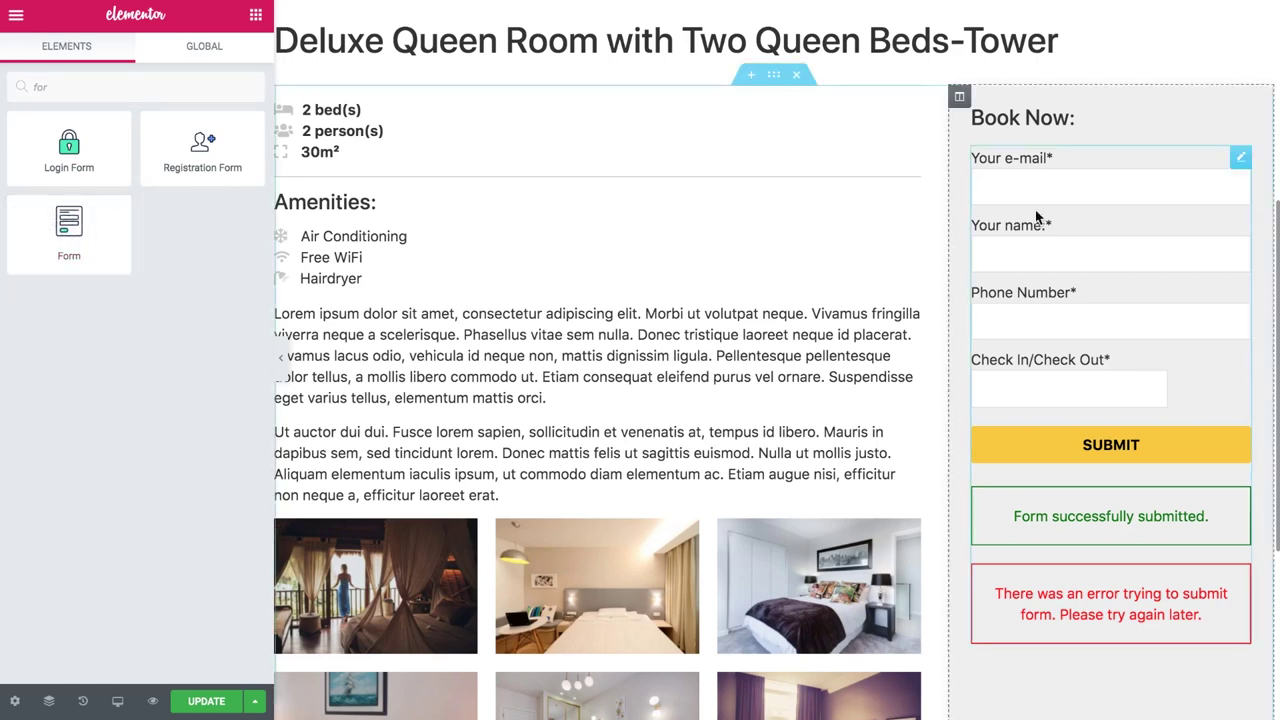
click(1040, 215)
click(58, 74)
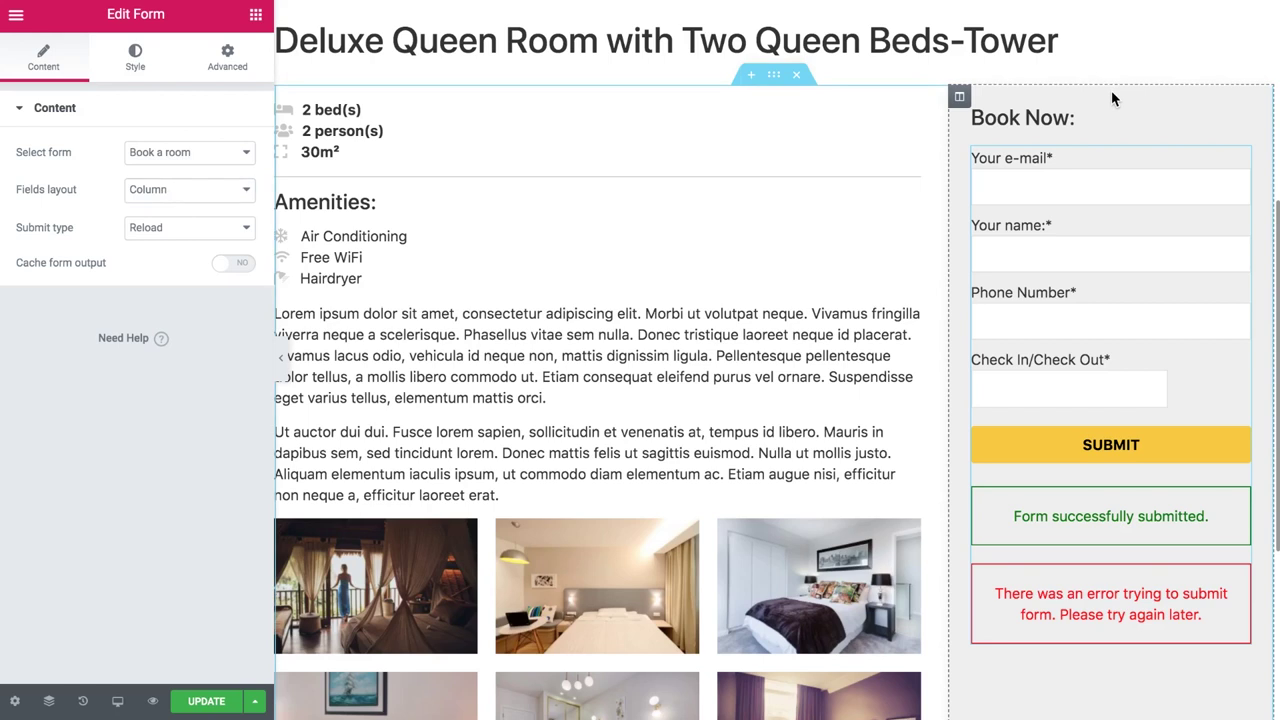
Give the form's column a white background, check its border settings, and update the template
click(959, 96)
click(135, 58)
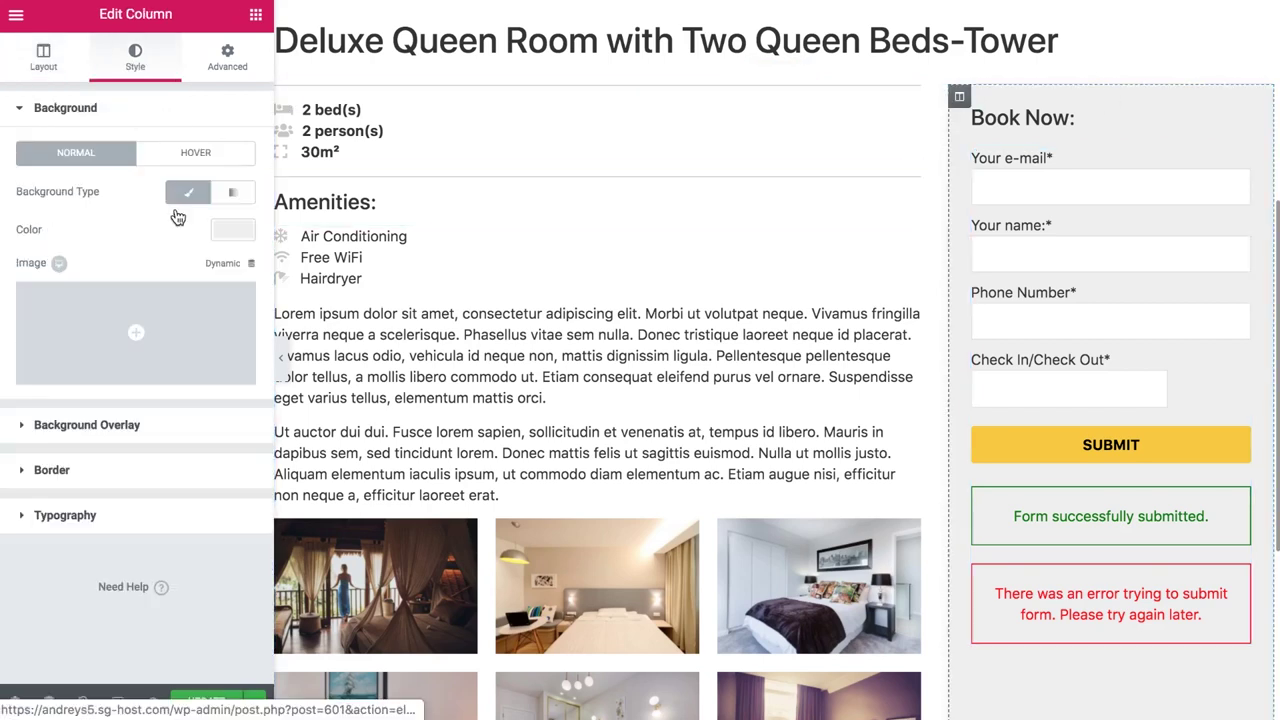
click(232, 229)
click(197, 428)
click(232, 229)
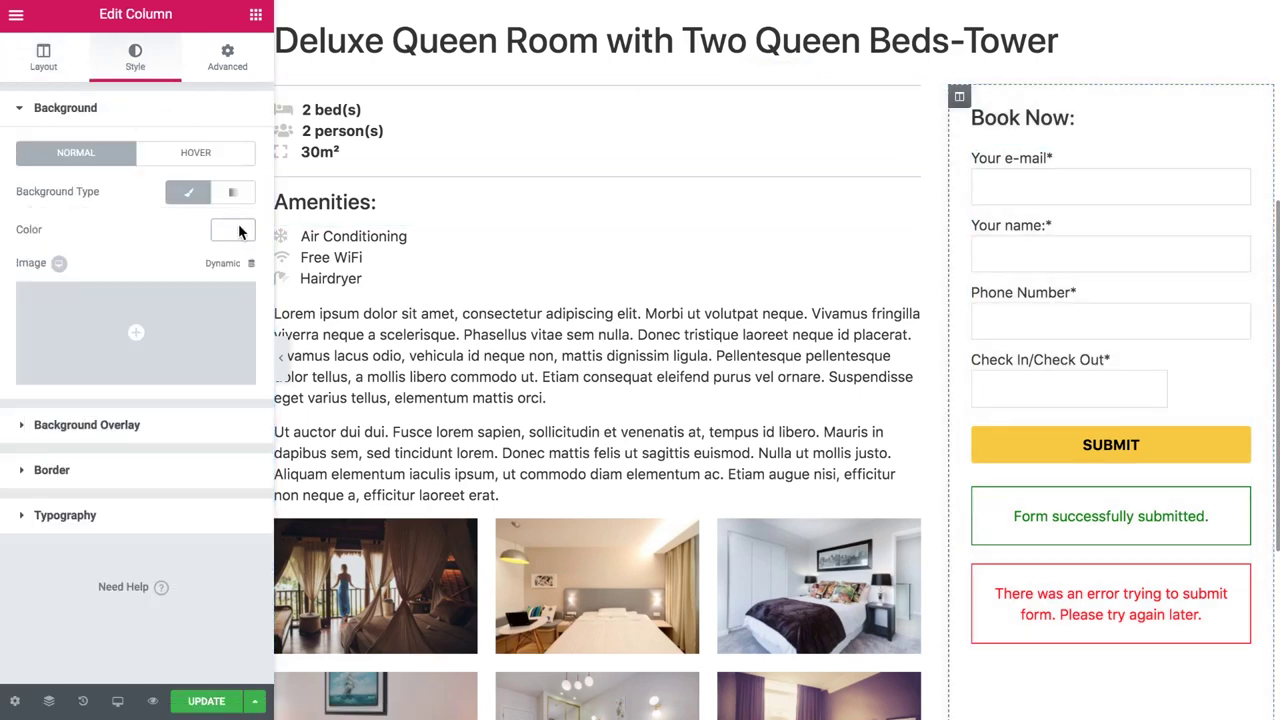
click(147, 425)
click(161, 380)
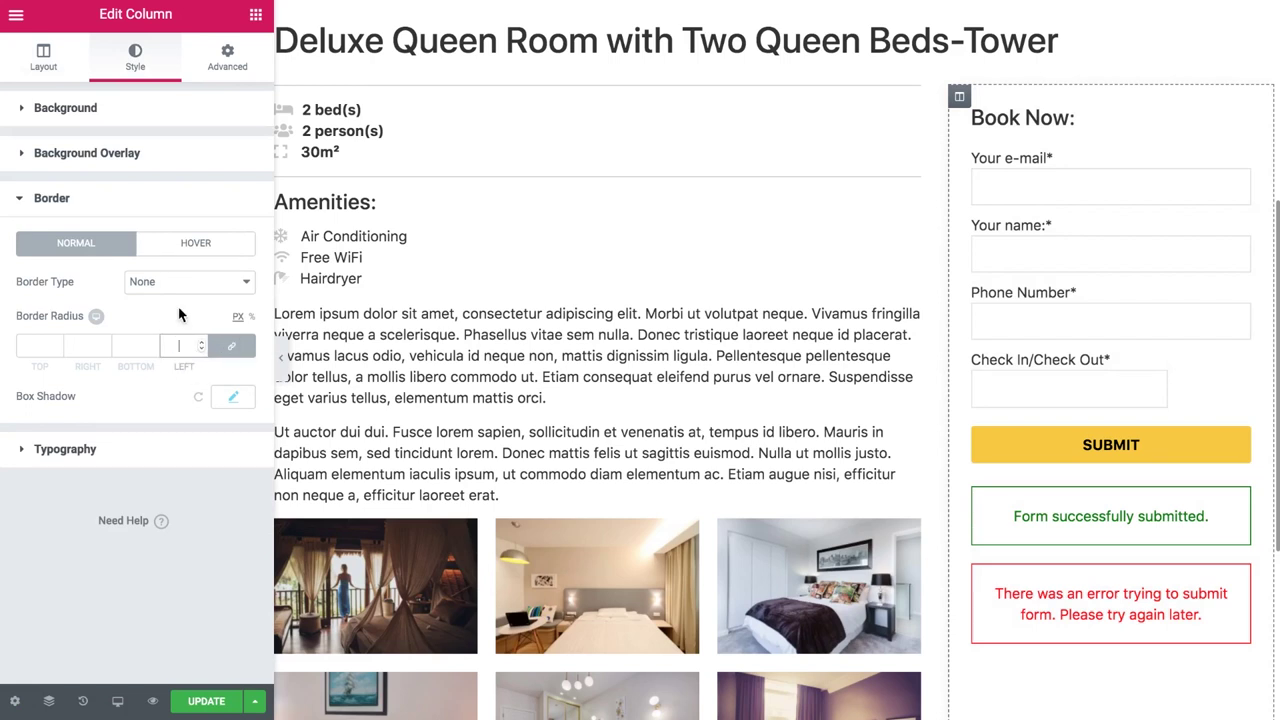
click(207, 701)
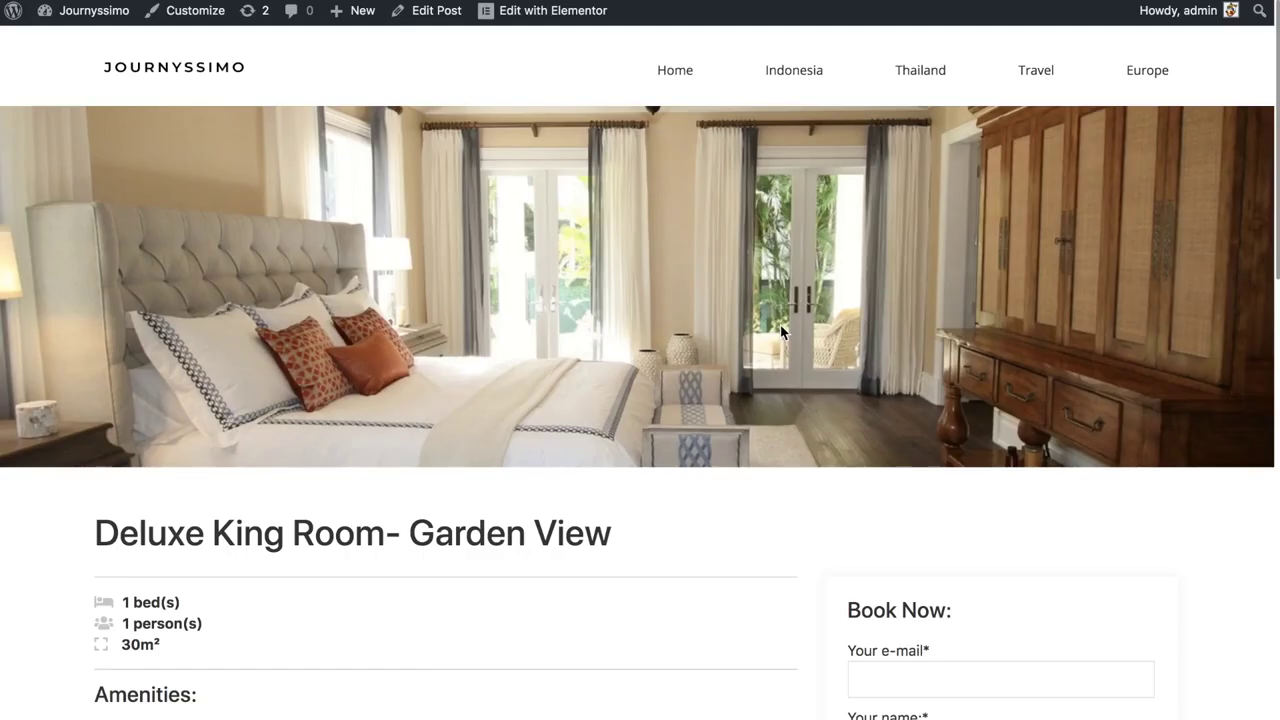
Scroll down the live room page to the Book Now form's e-mail field
scroll(781, 332, down, 4)
scroll(781, 332, down, 3)
click(998, 145)
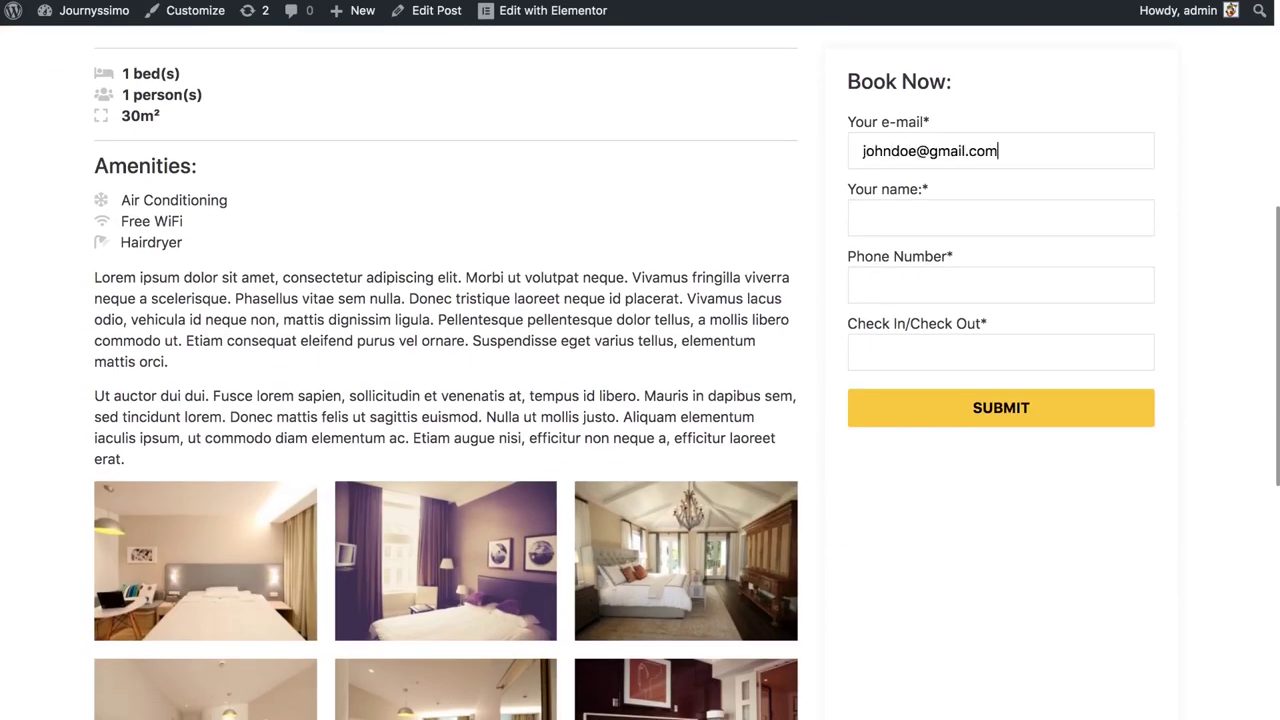
Fill in the guest's e-mail address, full name and phone number
click(1029, 207)
text(John Doe)
click(1014, 271)
Choose a stay from 10 to 25 September 2019 and submit the booking
click(985, 341)
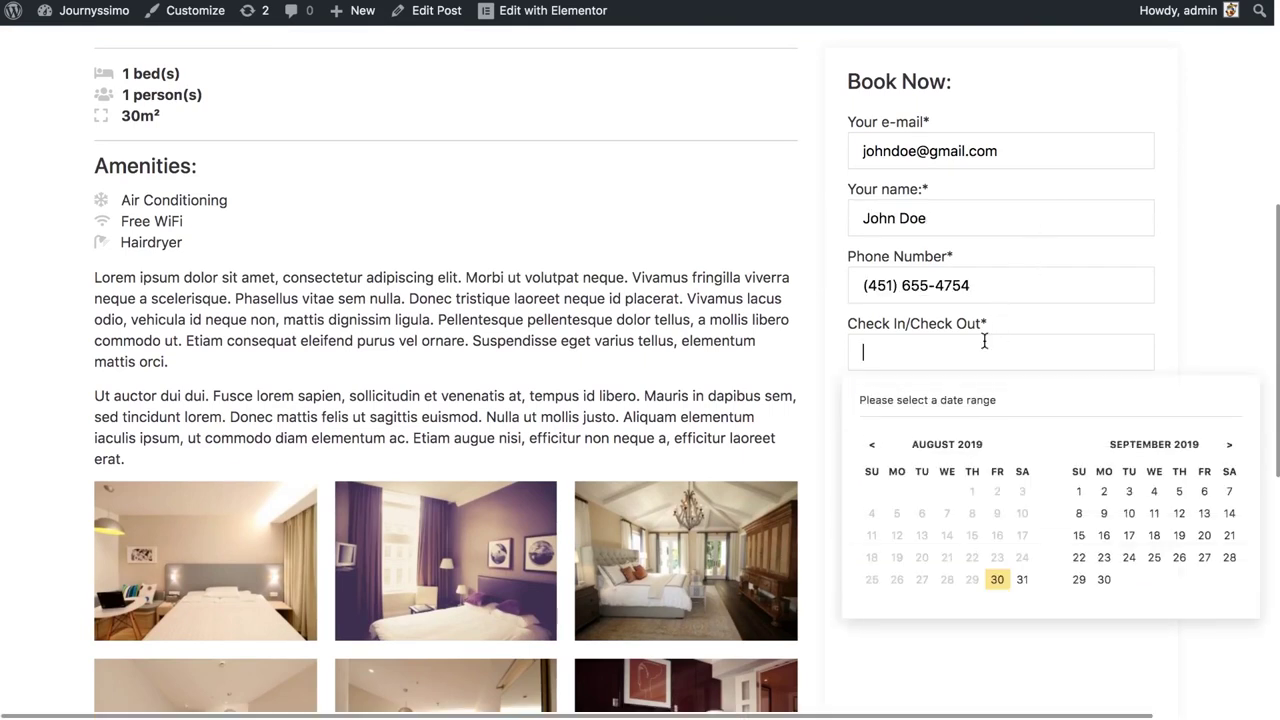
click(1126, 514)
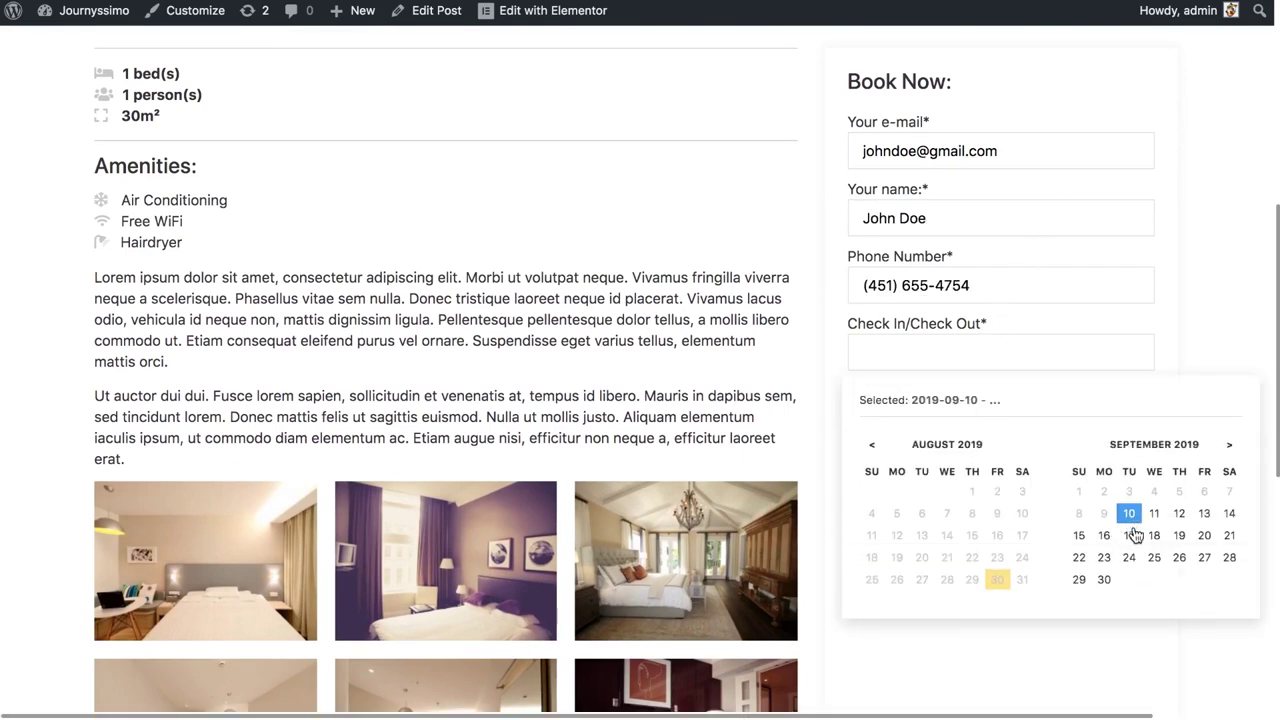
click(1160, 561)
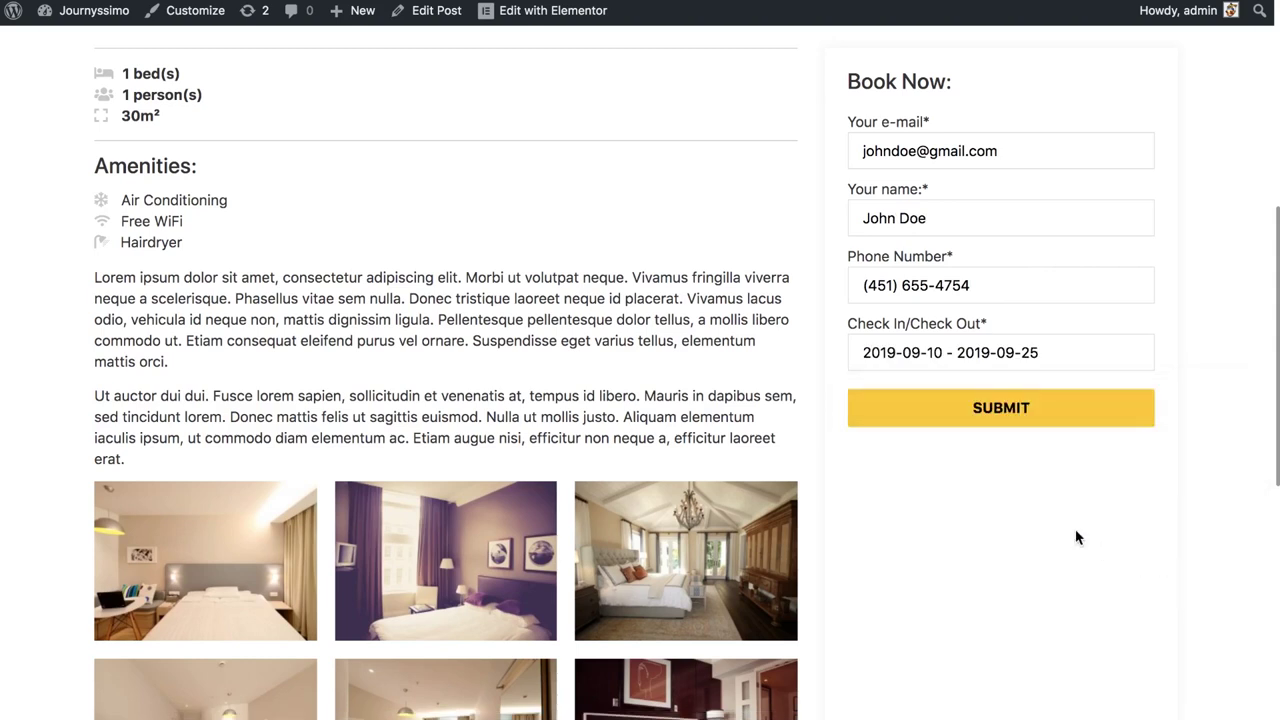
click(1018, 424)
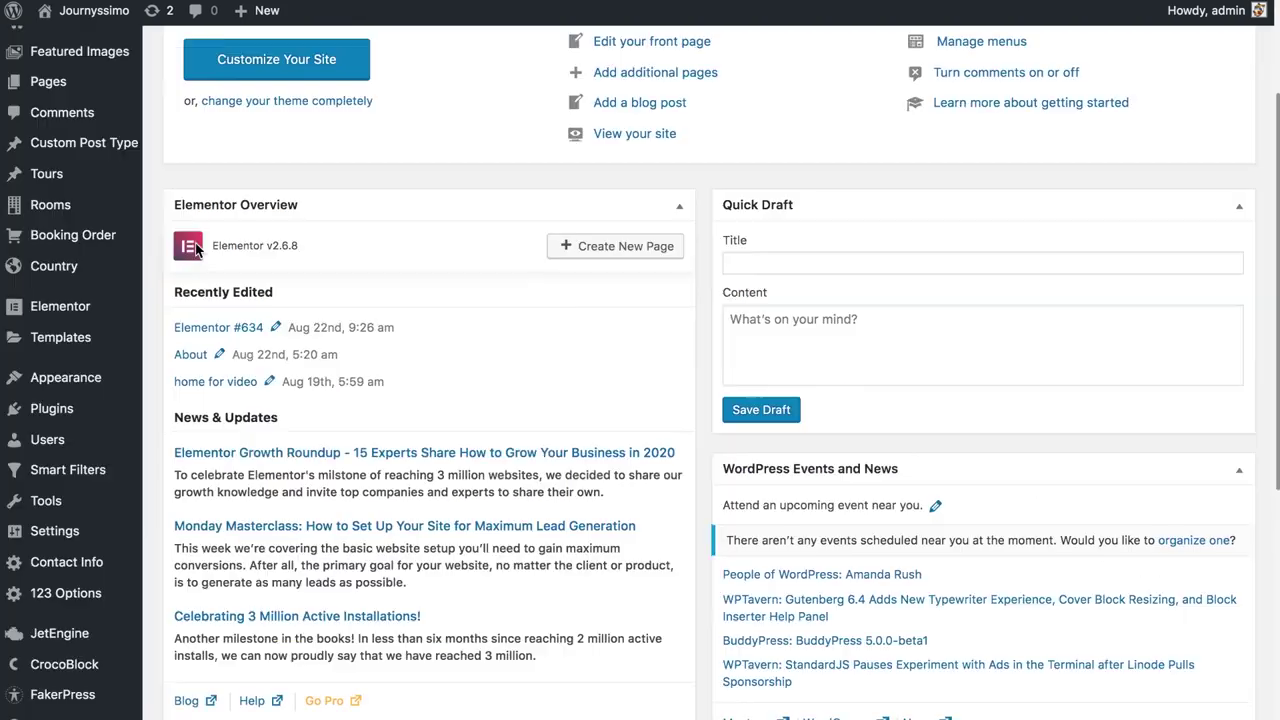
Open Booking Order #730 from the Booking Order list
click(110, 236)
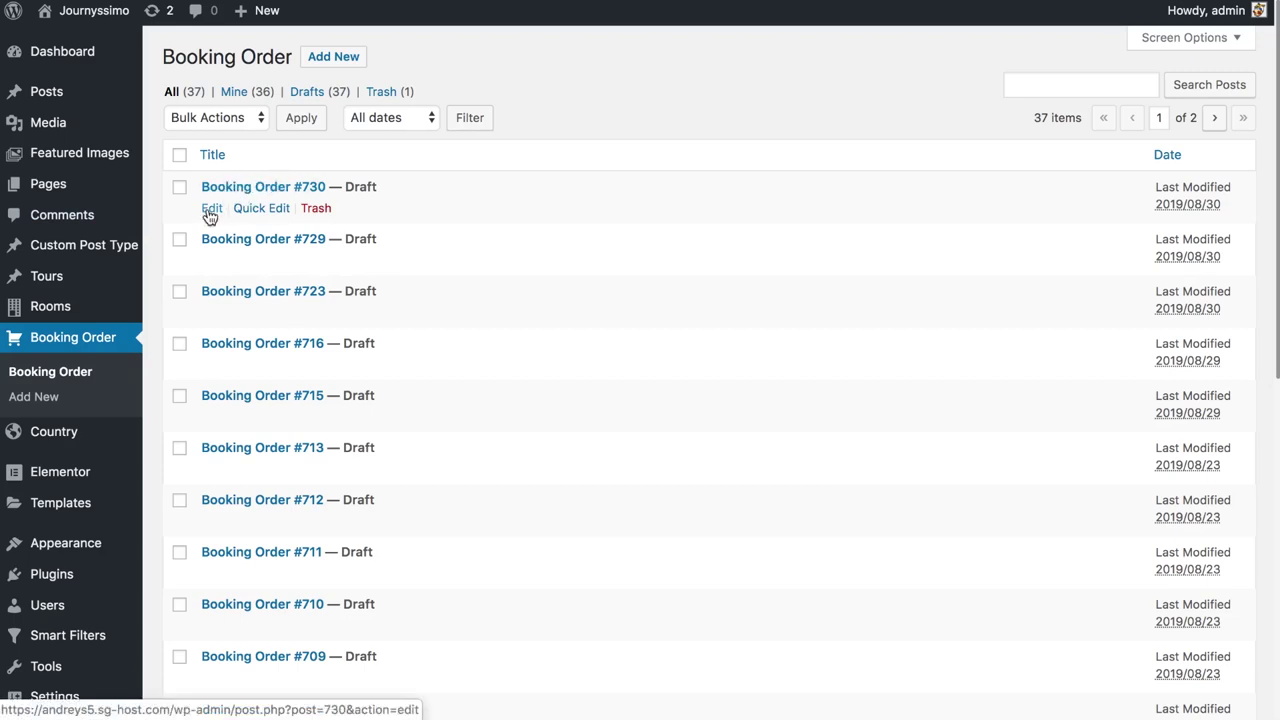
click(210, 210)
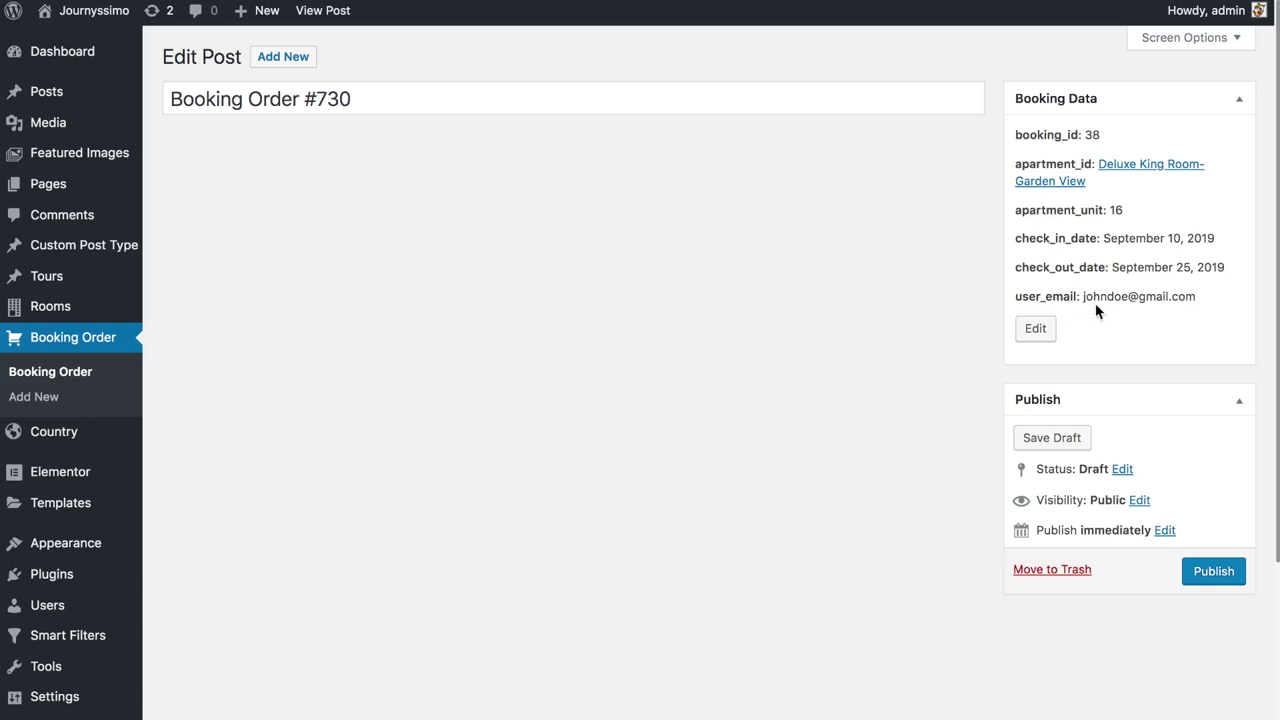
Re-save booking #730's data with unit 16 and September 10–25, 2019, then go to Smart Filters
drag(1082, 298, 1157, 306)
click(1151, 296)
click(1036, 329)
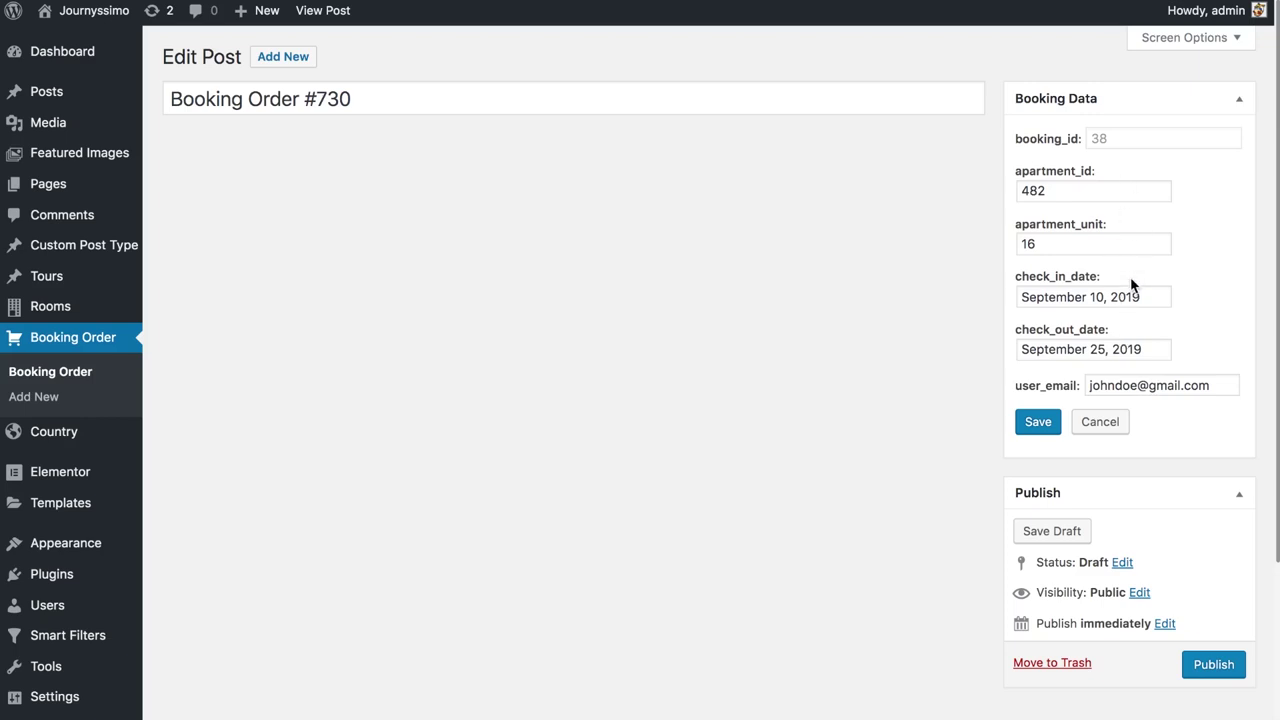
click(1038, 422)
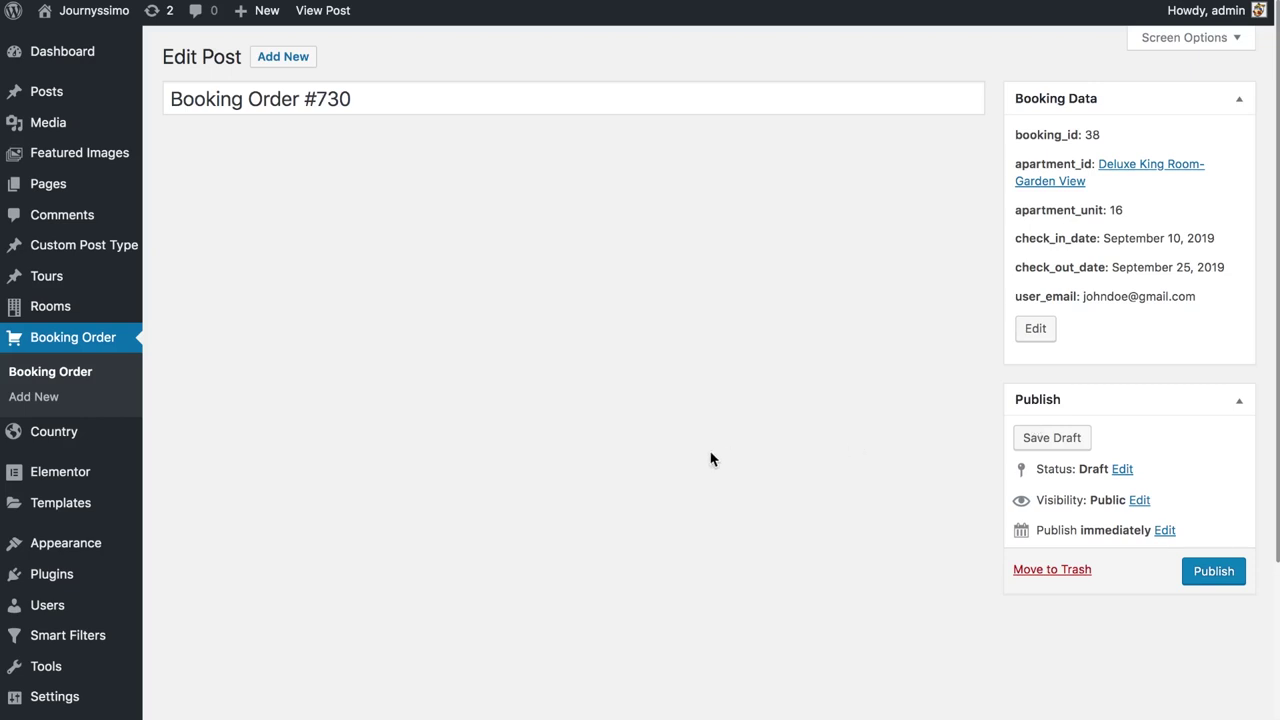
mouse_move(63, 634)
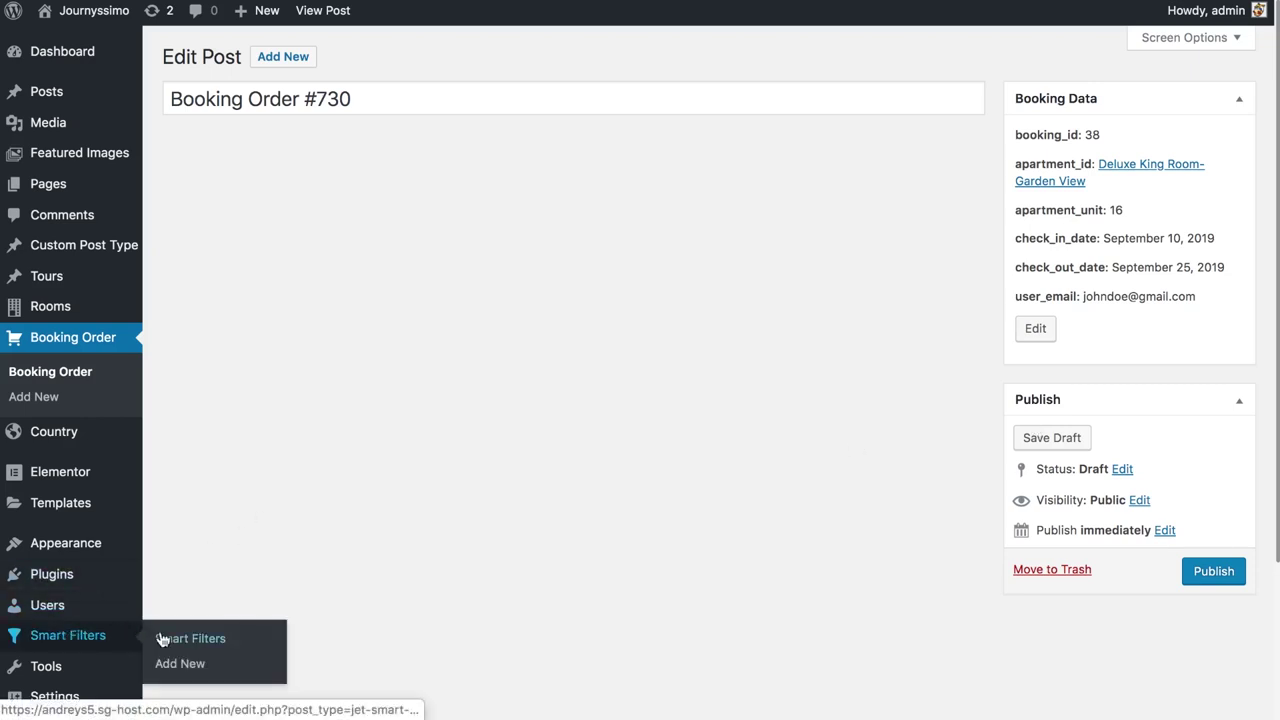
click(201, 651)
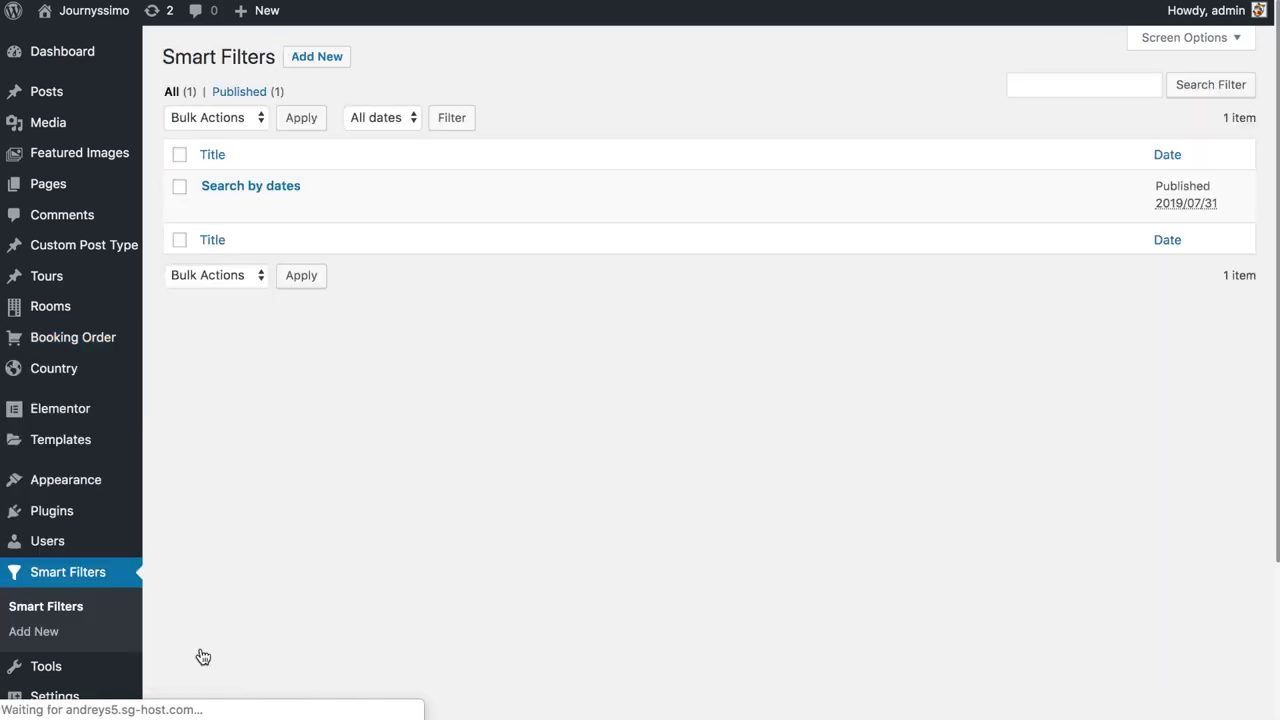
Open the Search by dates filter and make it a Date Range filter
click(267, 188)
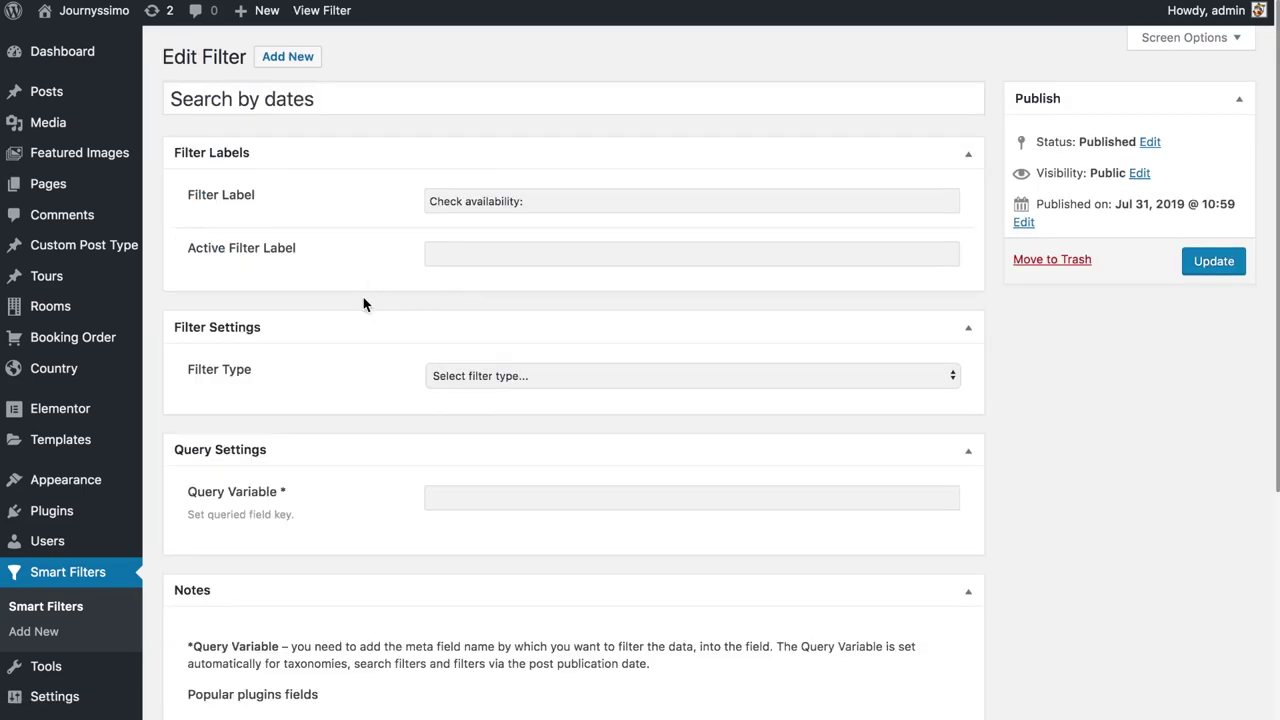
click(492, 376)
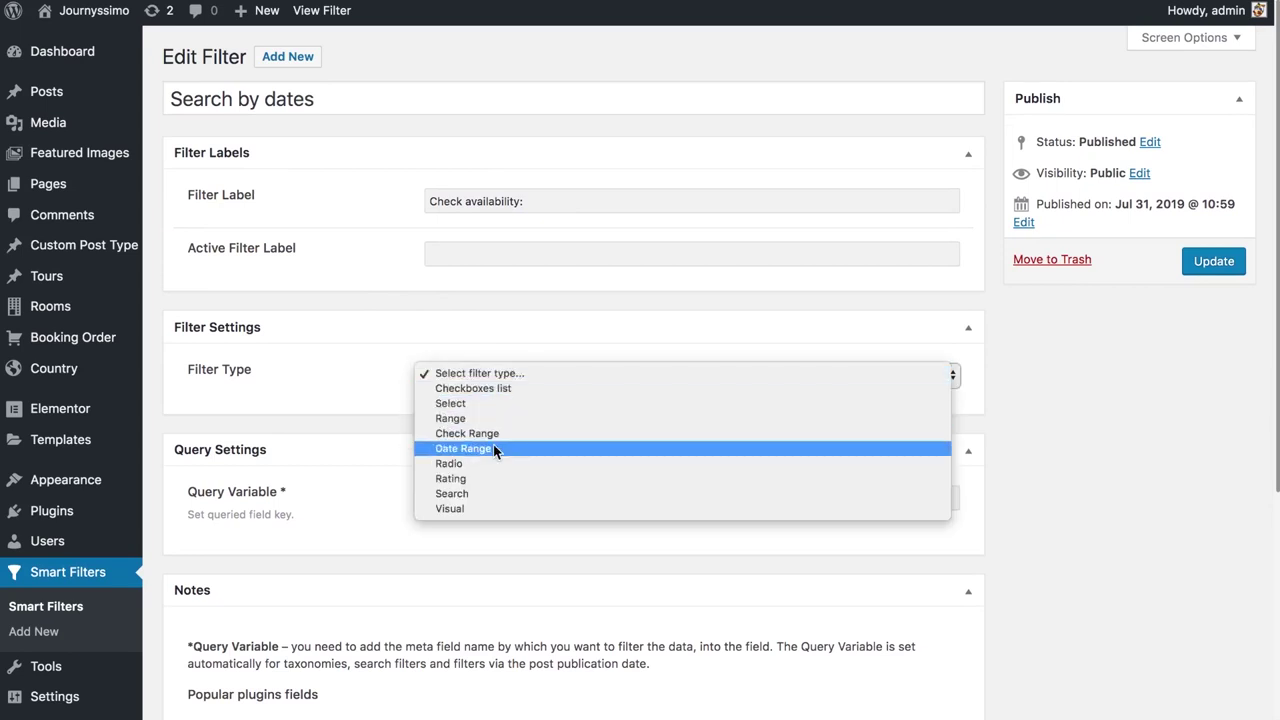
click(493, 447)
Filter by Meta Date with query variable chekin_checkout
scroll(440, 417, down, 2)
click(484, 369)
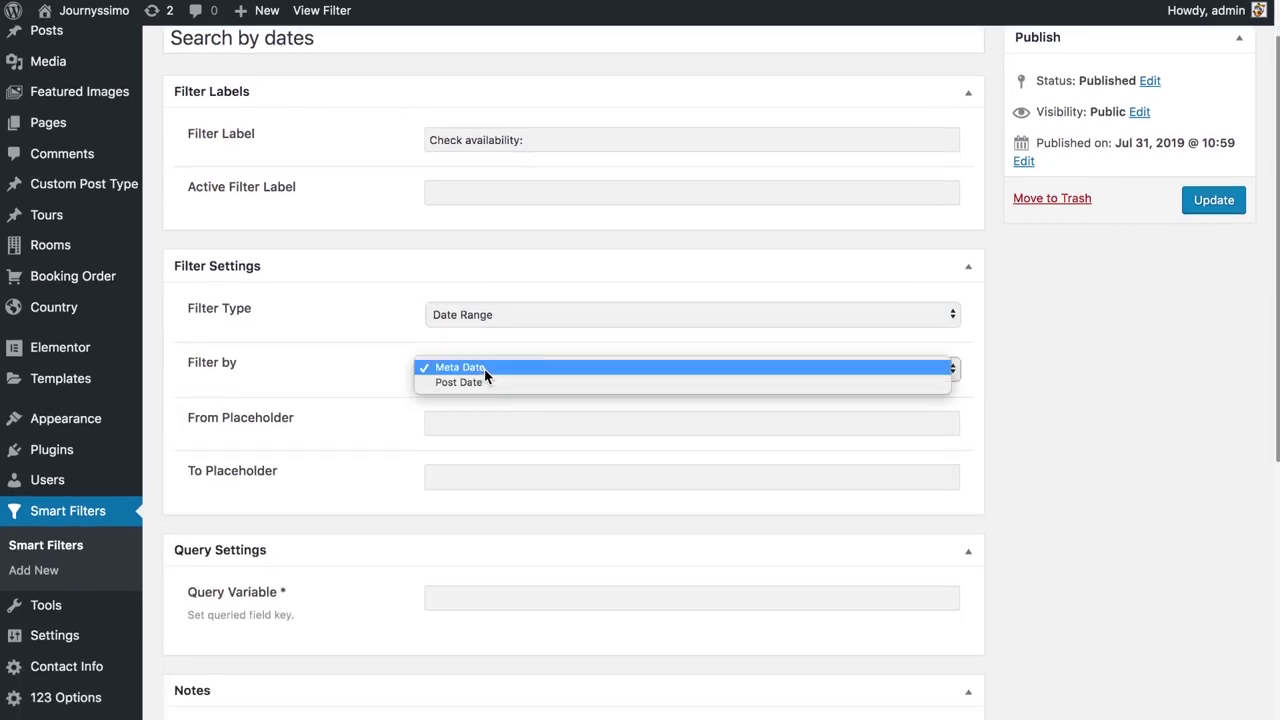
click(472, 368)
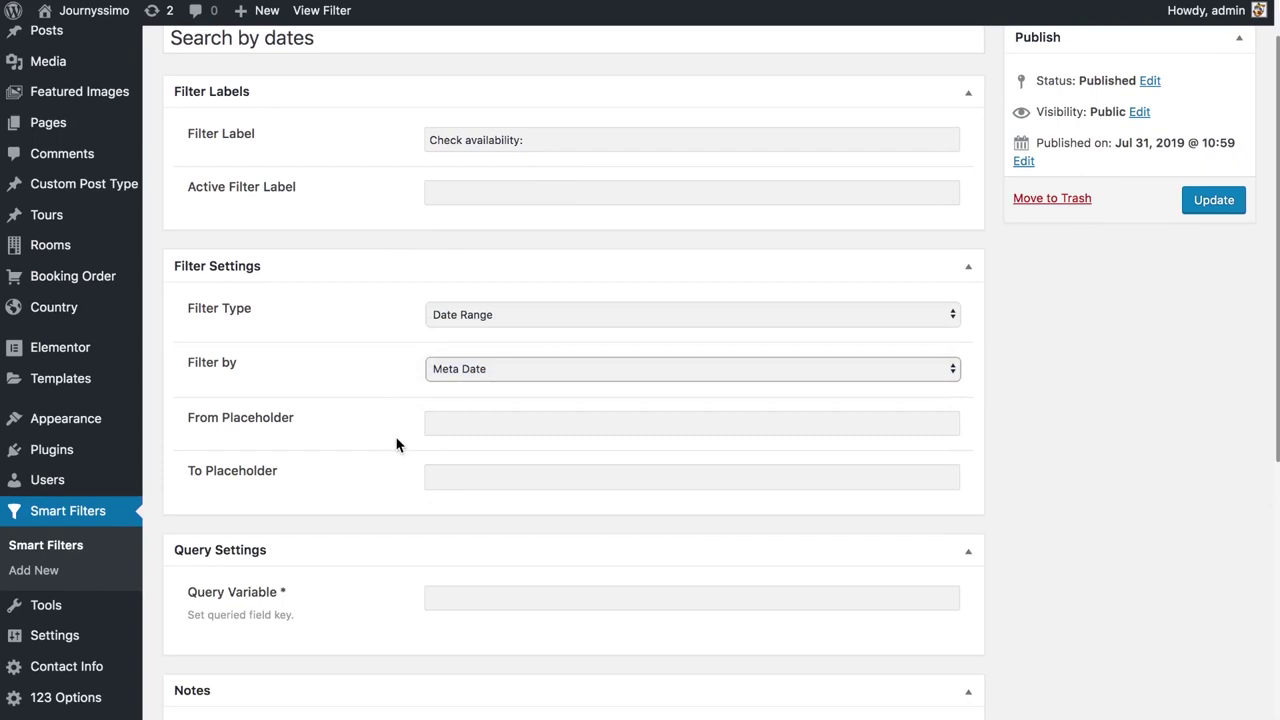
scroll(396, 444, down, 4)
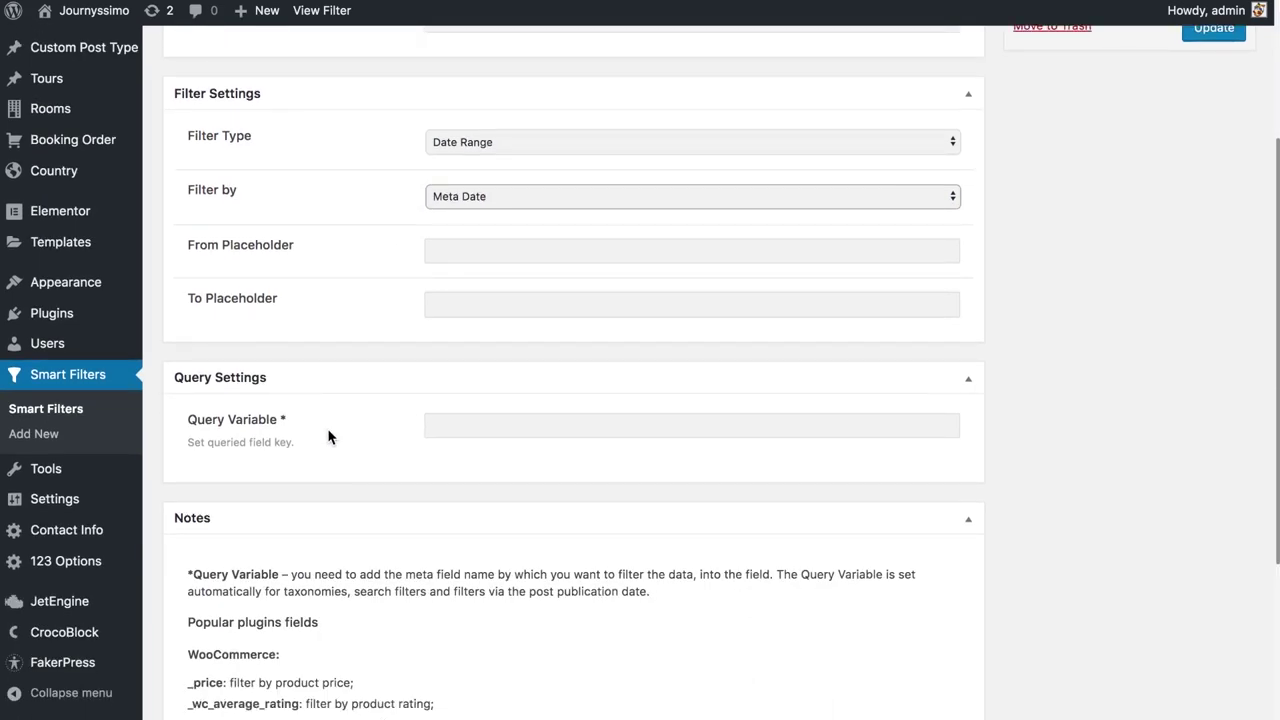
click(500, 426)
text(chekin_checkout)
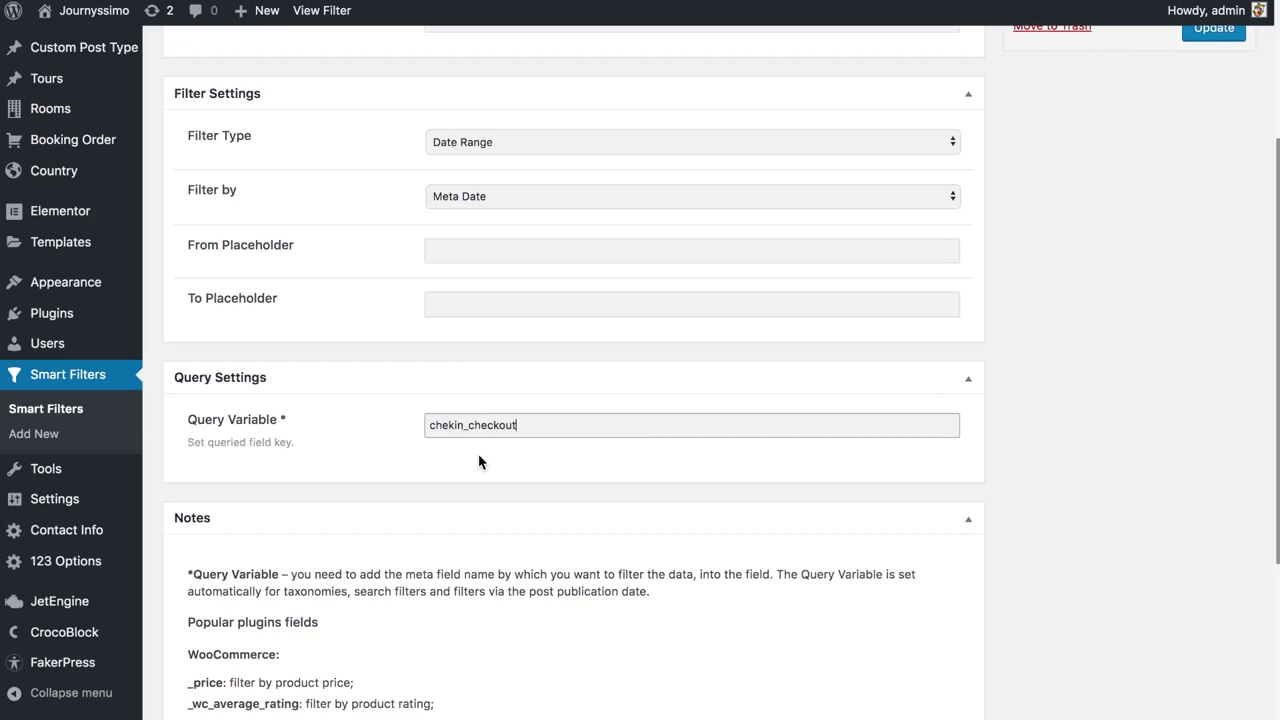
scroll(478, 461, up, 5)
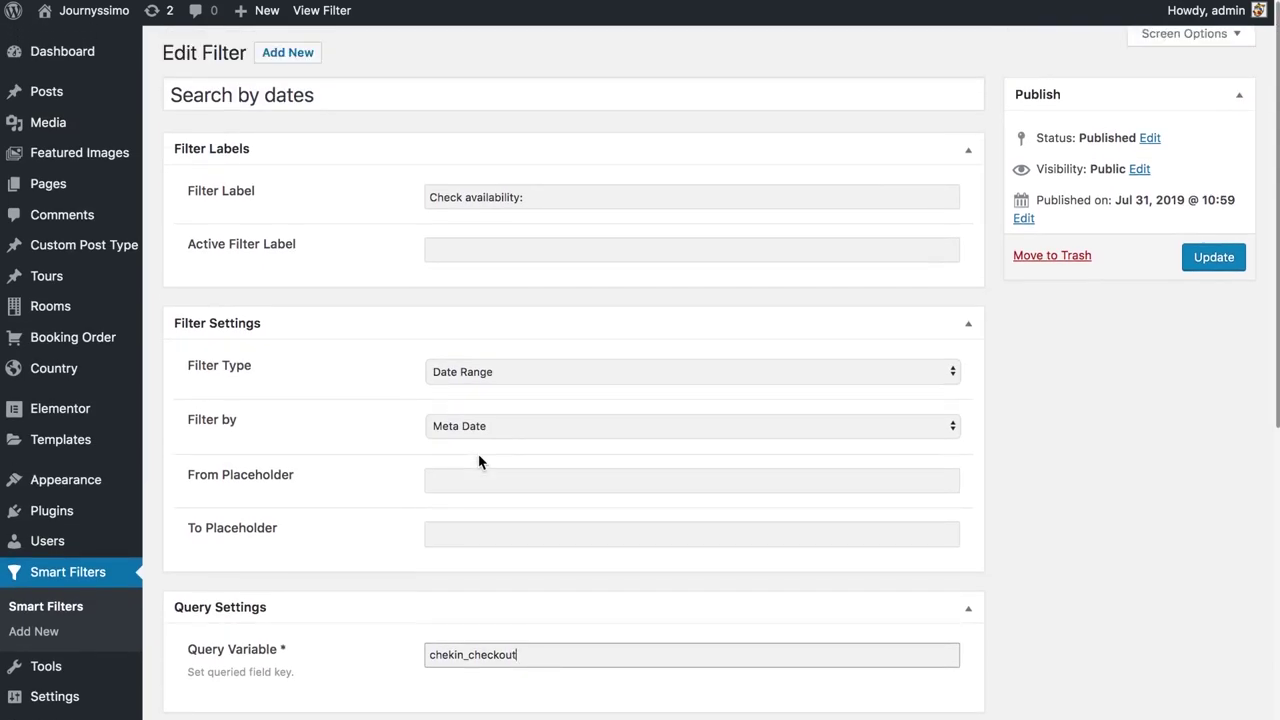
scroll(478, 461, down, 8)
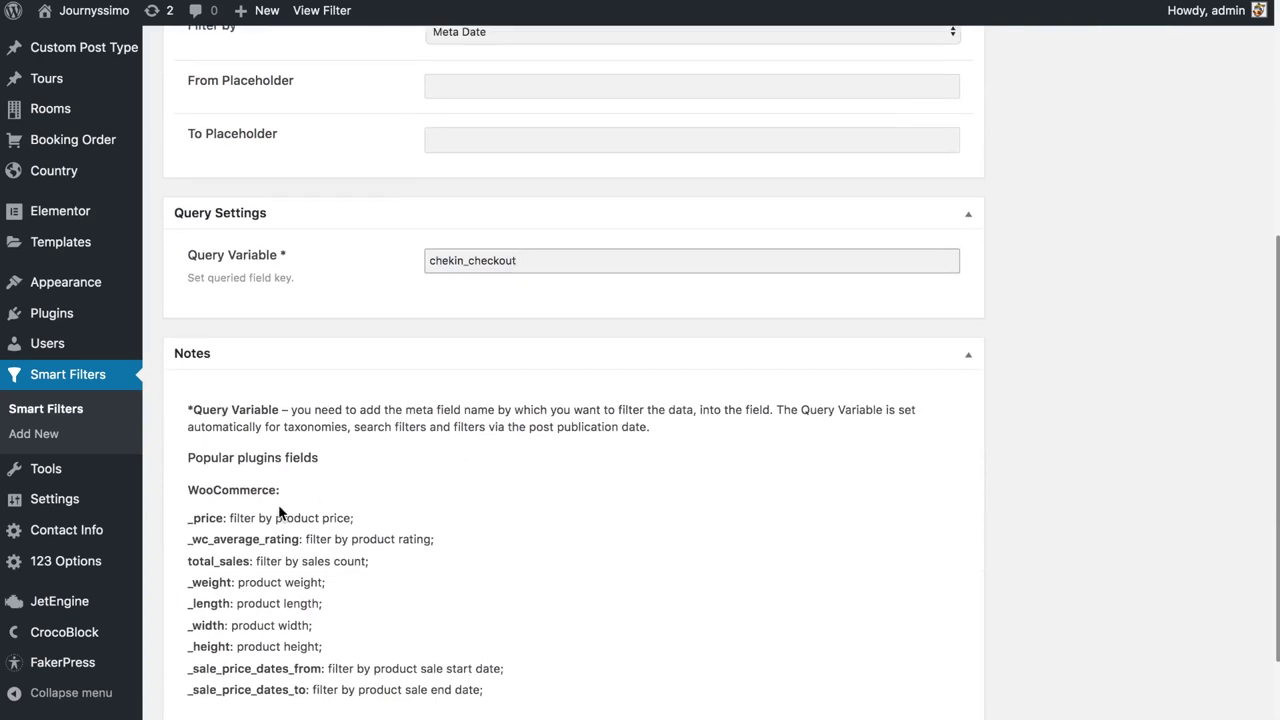
mouse_move(93, 638)
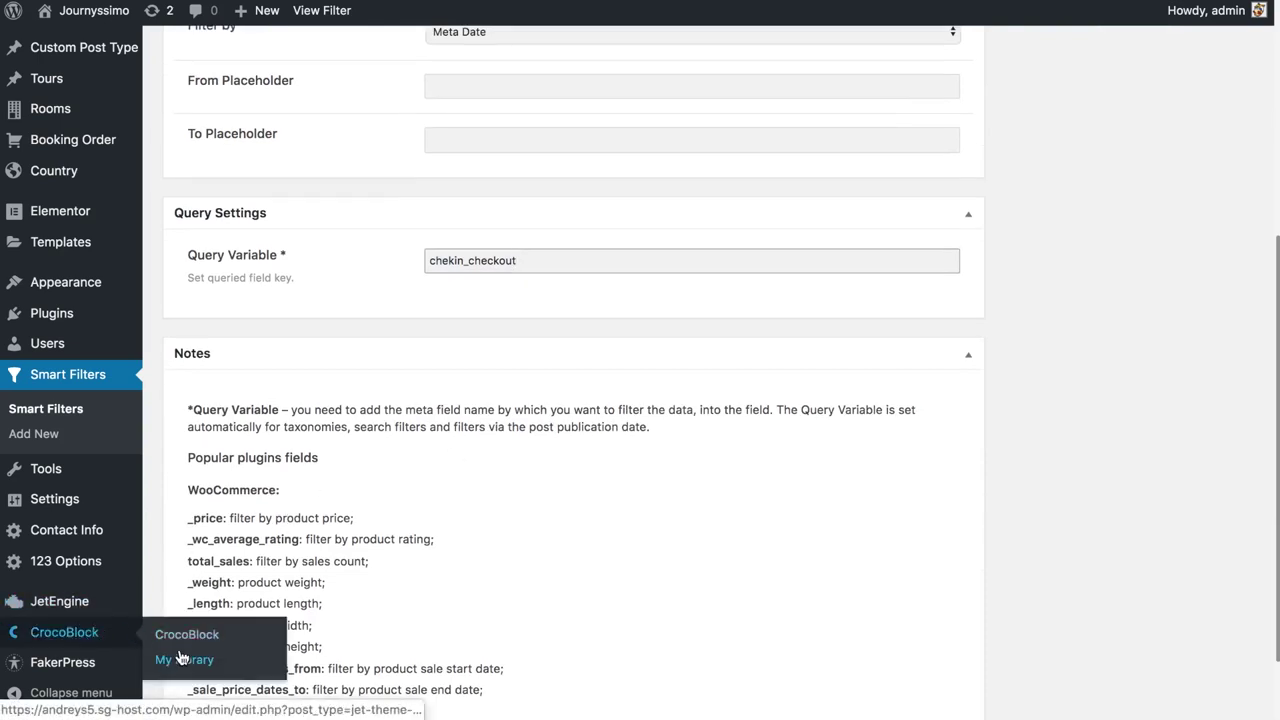
click(183, 658)
Create a new archive template named 'All Rooms'
click(316, 57)
click(563, 311)
click(554, 401)
click(554, 381)
text(All Rooms)
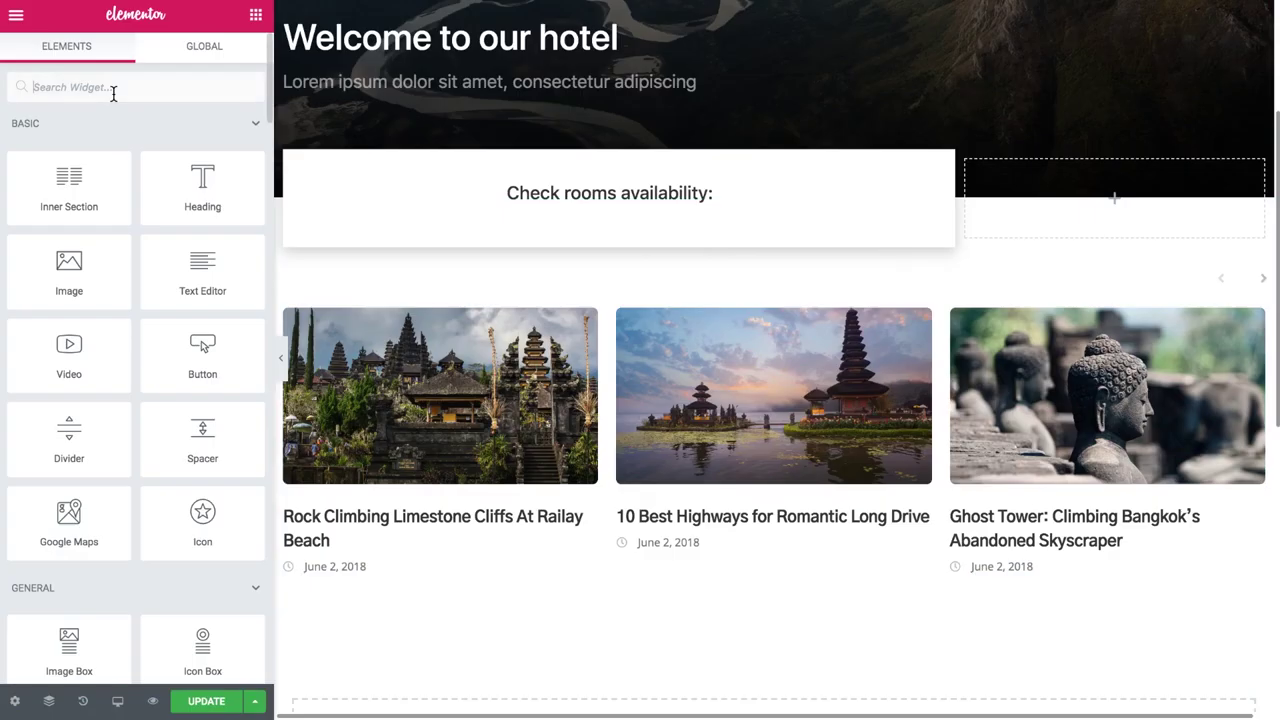
Place a Listing Grid below the availability box, keeping Rooms List as its listing
text(lis)
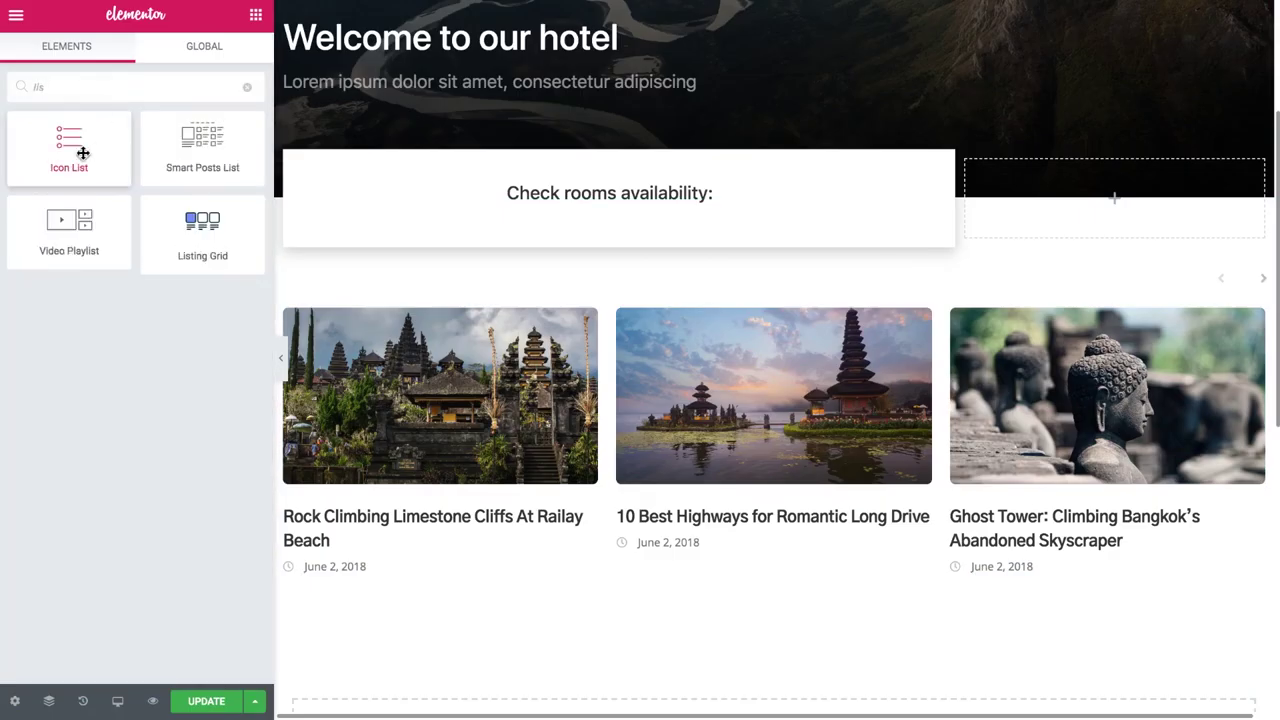
drag(177, 249, 430, 298)
click(194, 153)
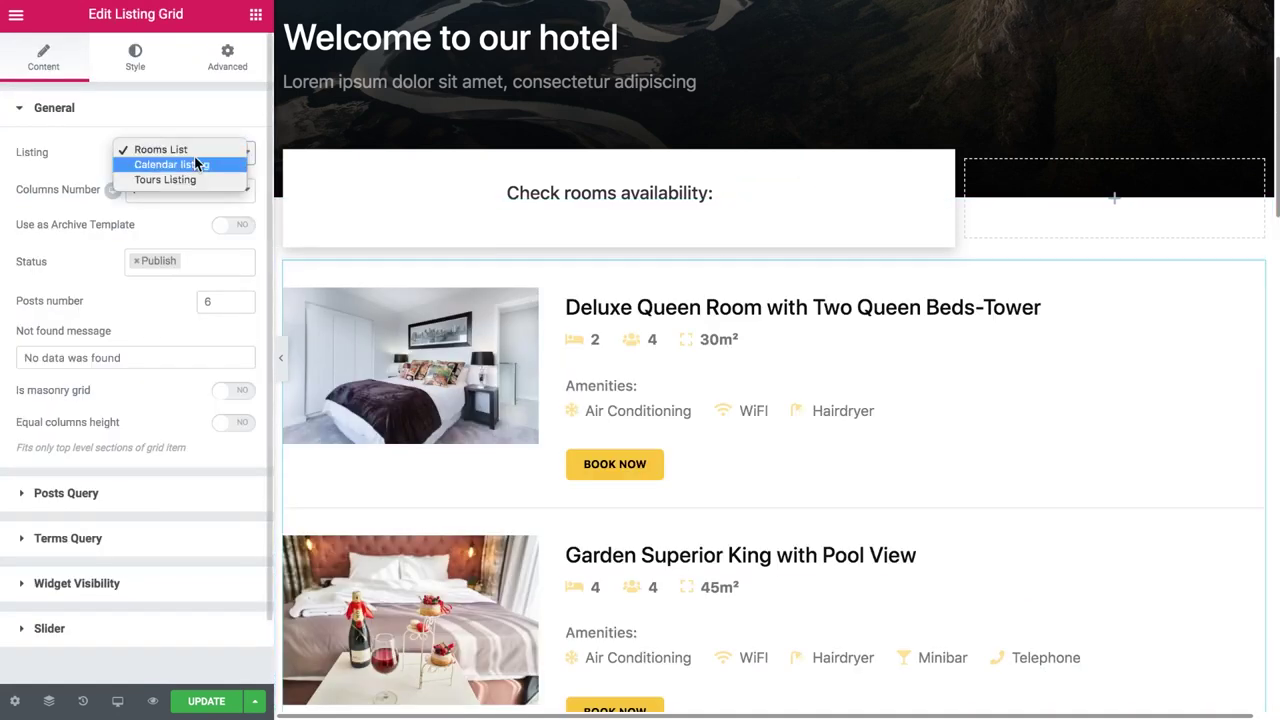
click(93, 163)
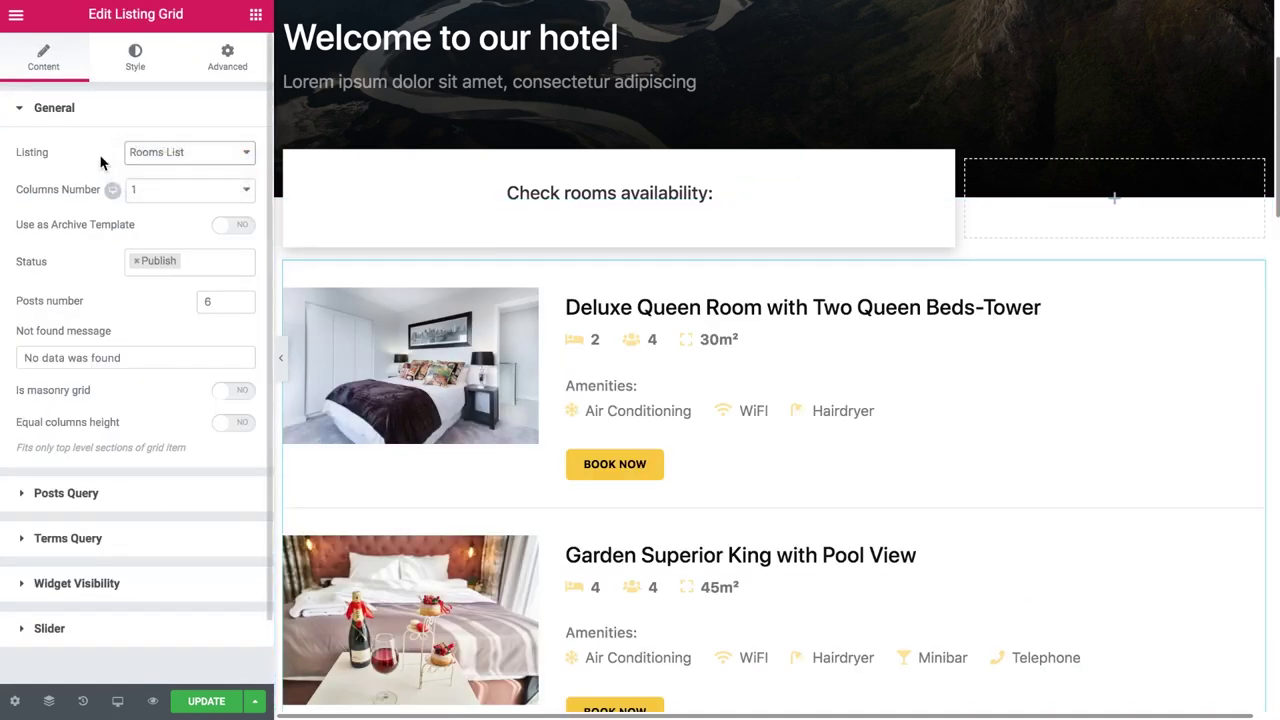
click(185, 154)
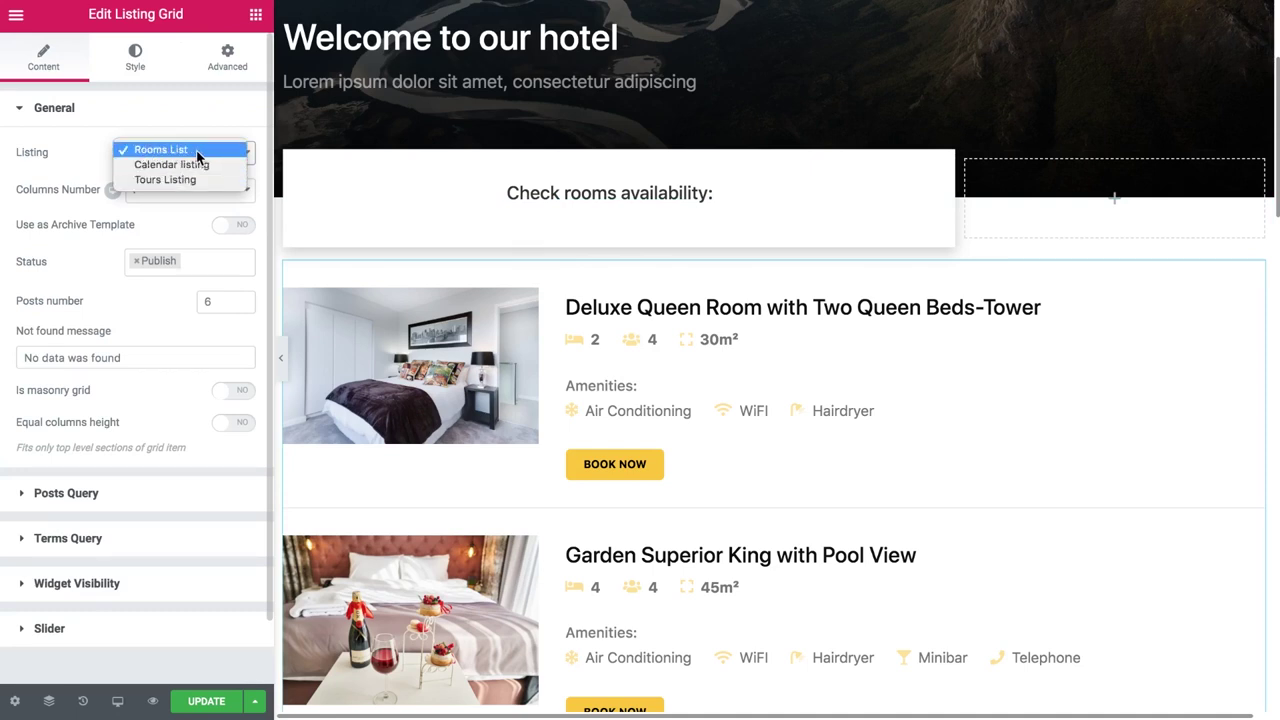
click(206, 150)
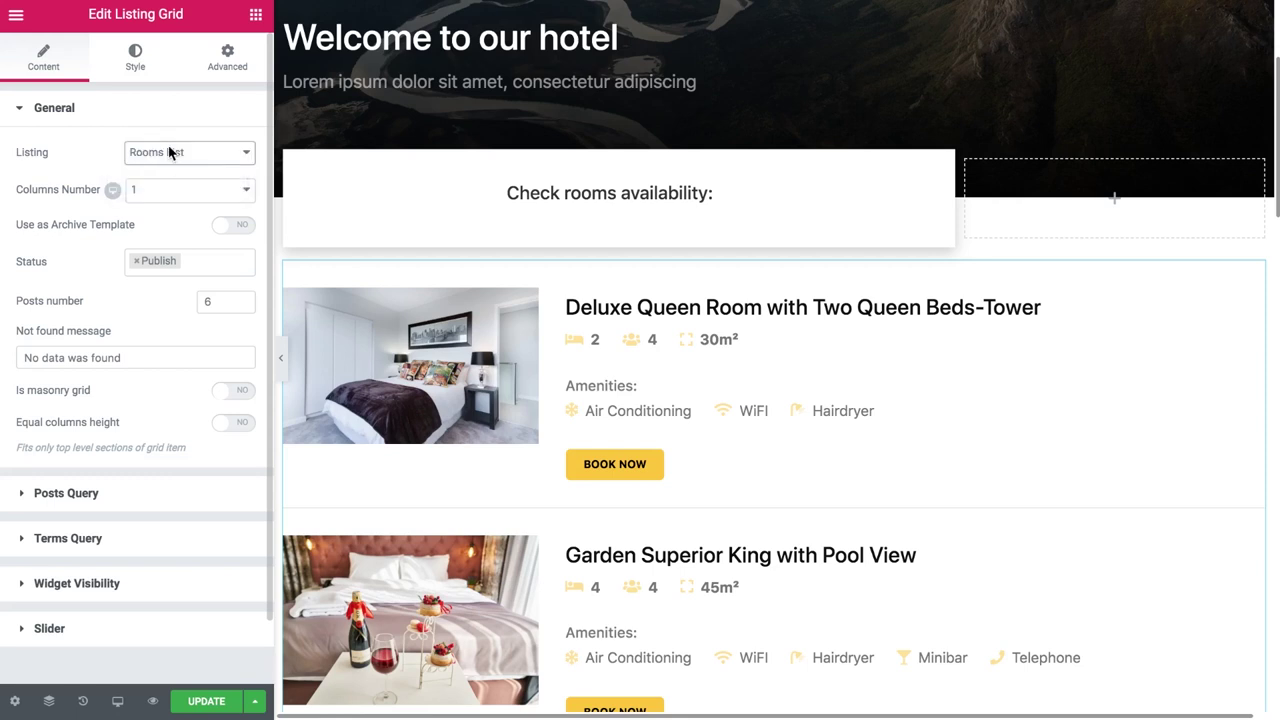
click(256, 14)
Drop a Date Range Filter into the availability box, using Search by dates and targeting JetEngine
text(dat)
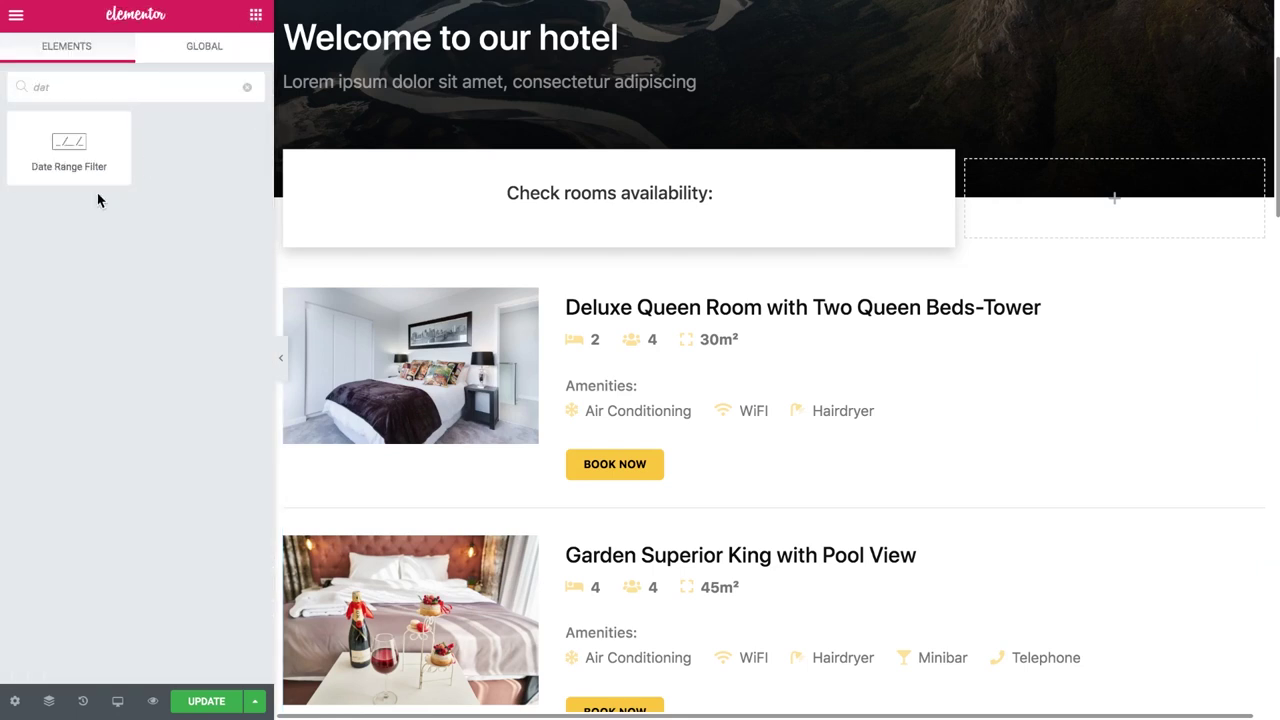
drag(66, 148, 603, 215)
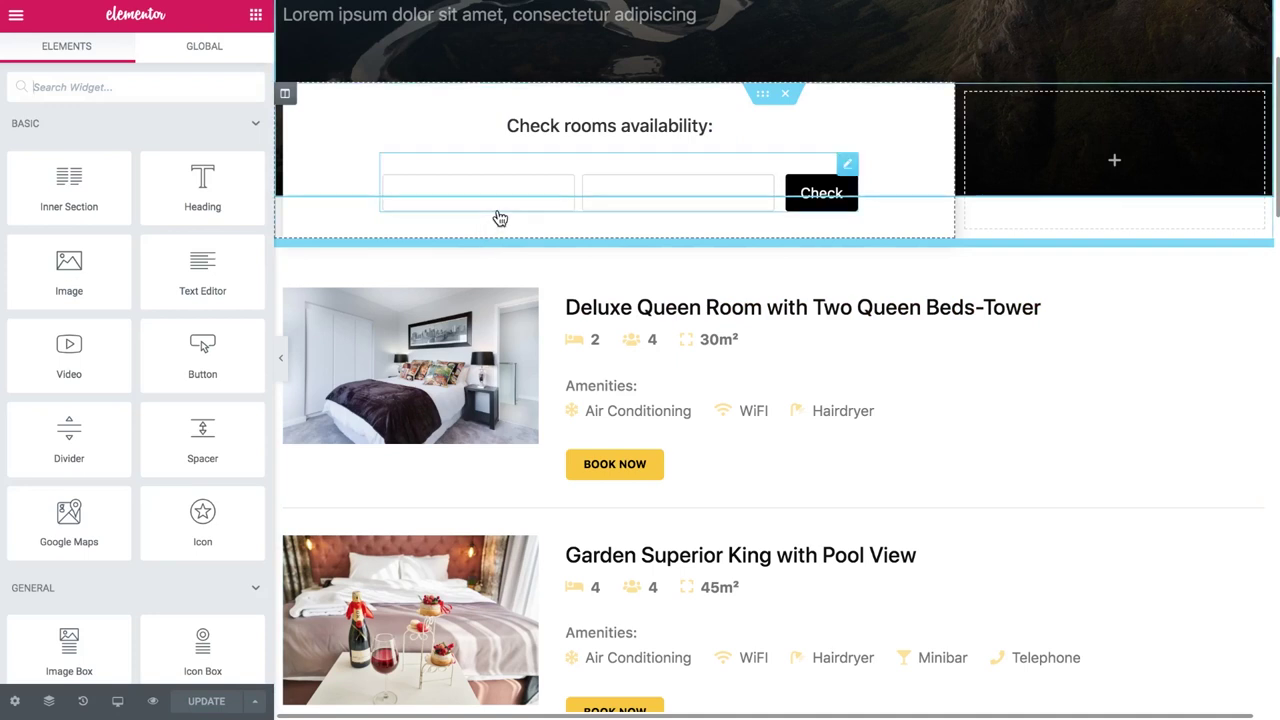
click(540, 164)
click(213, 152)
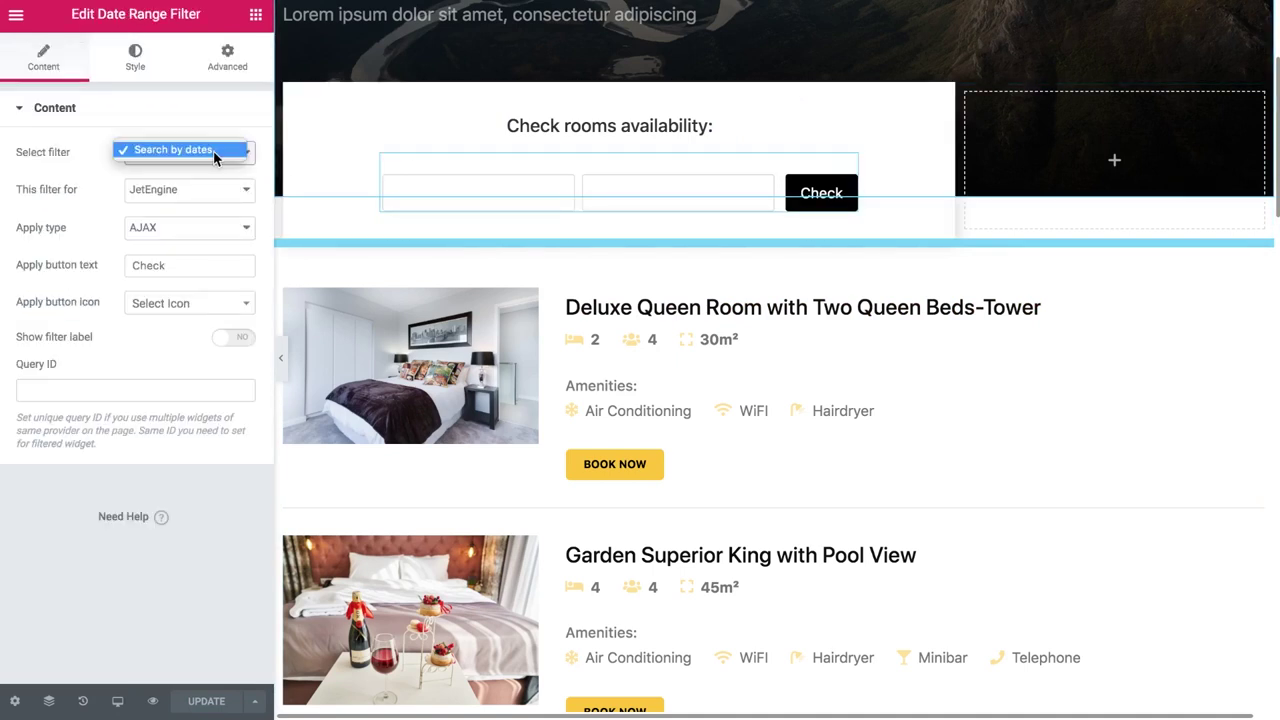
click(207, 150)
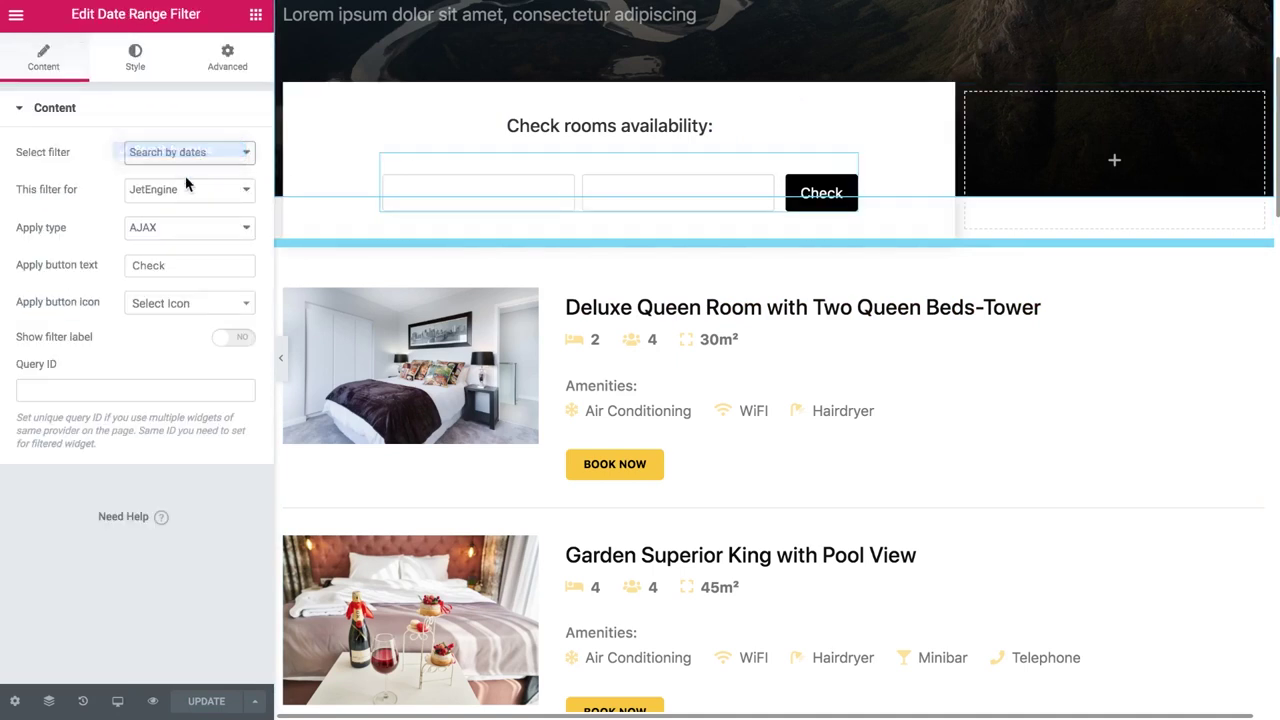
click(245, 190)
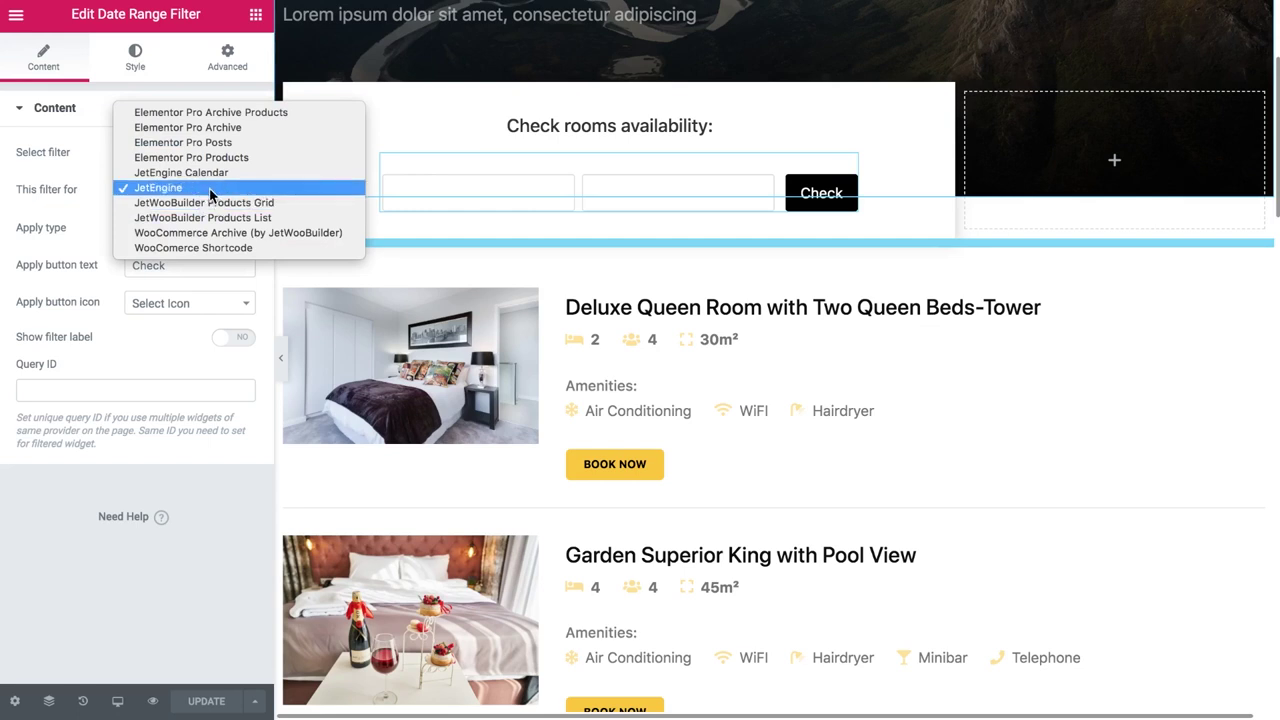
click(210, 192)
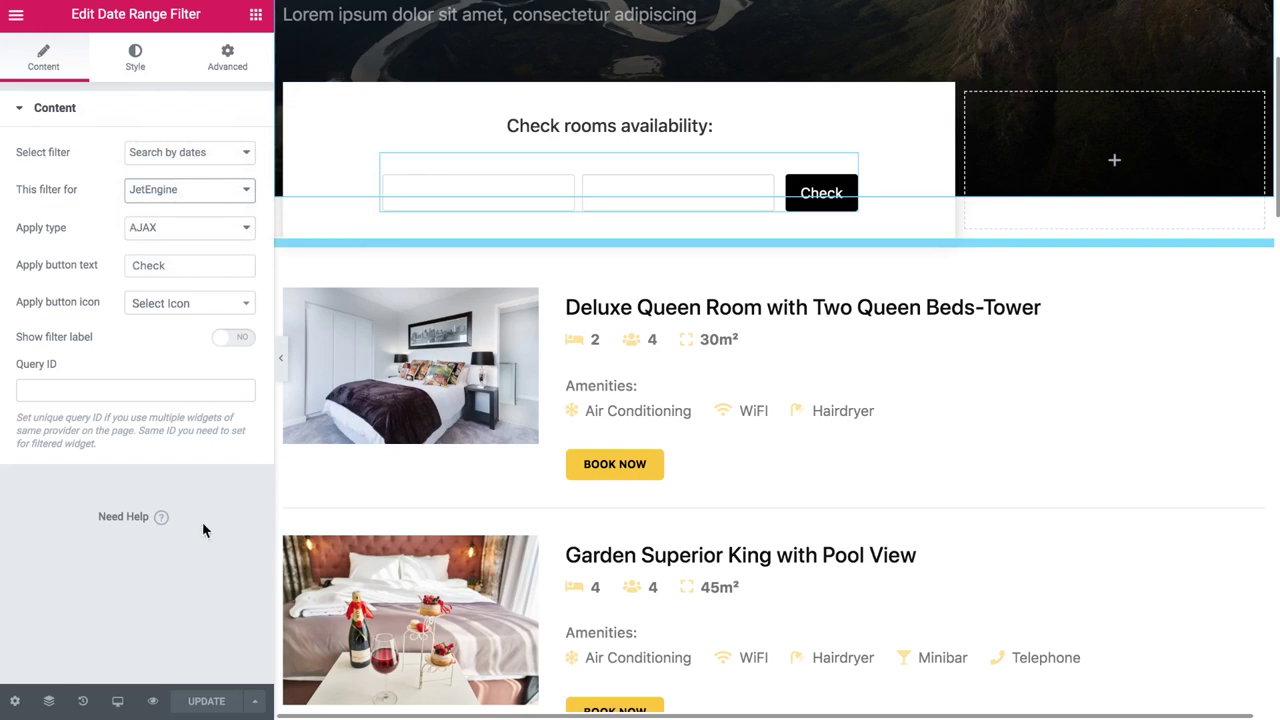
click(152, 701)
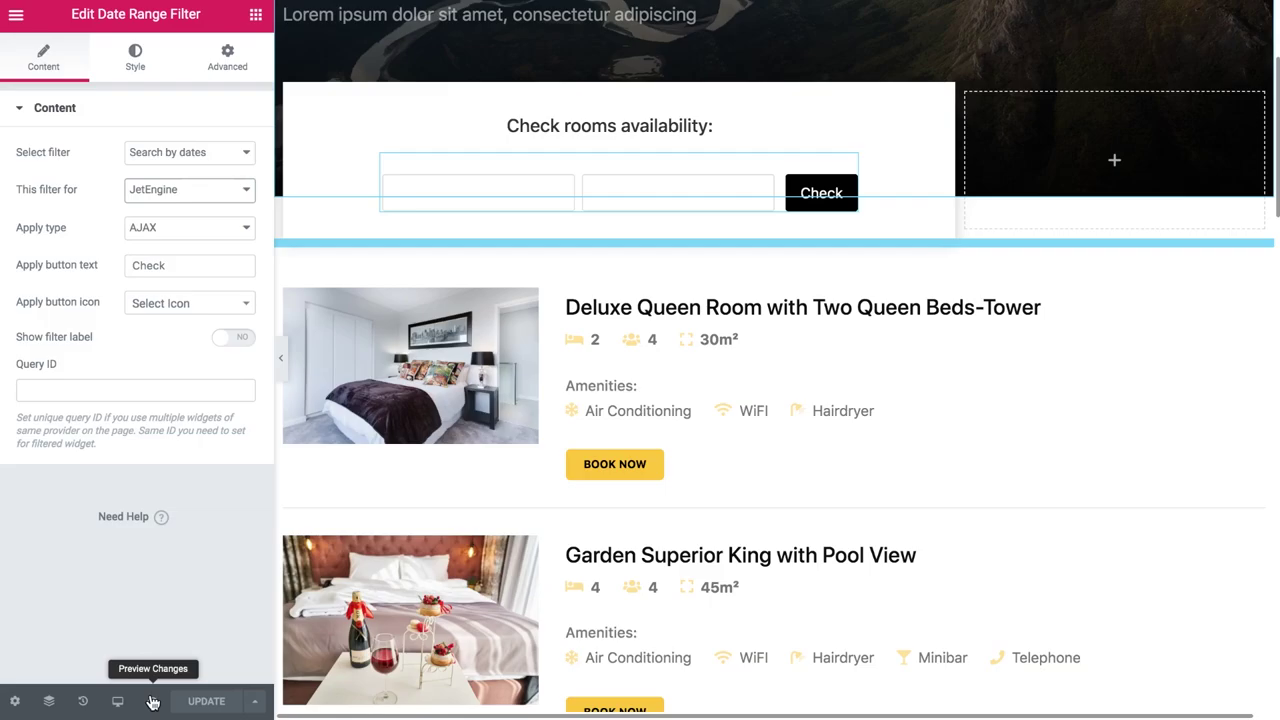
Check rooms for check-in 08/08/2019 and check-out 09/20/2019 in the preview
scroll(715, 230, down, 3)
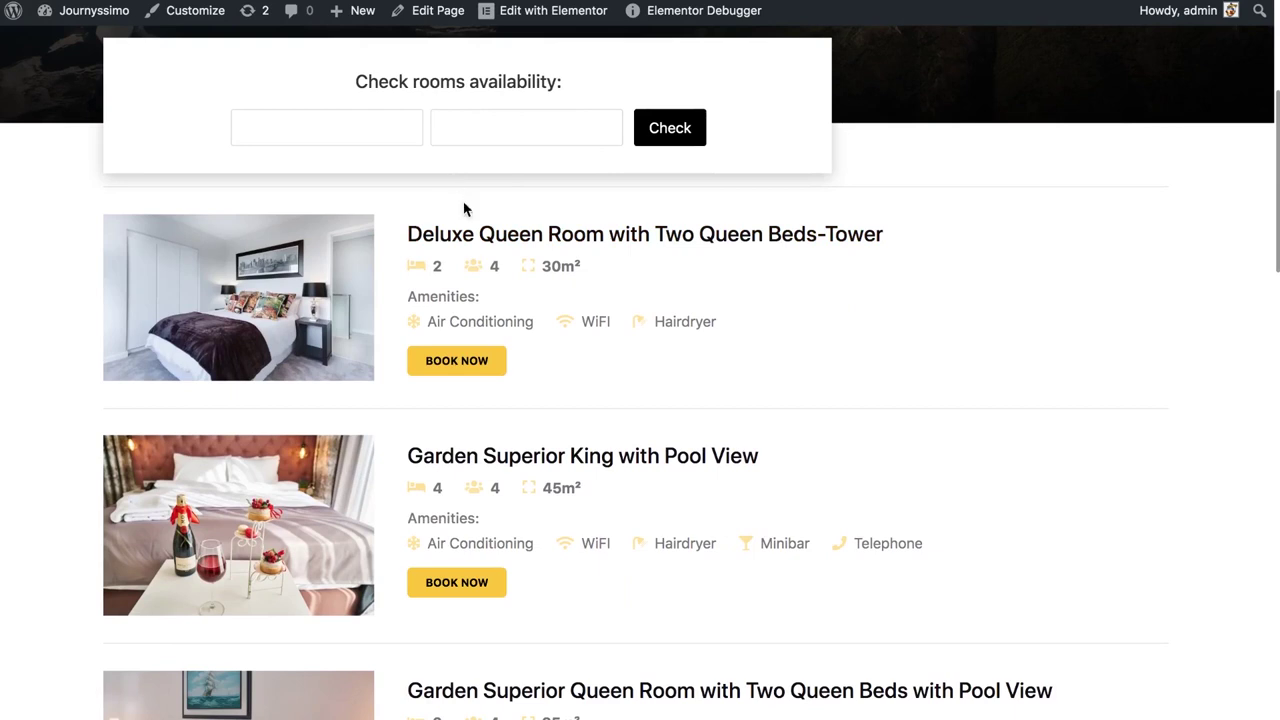
click(366, 131)
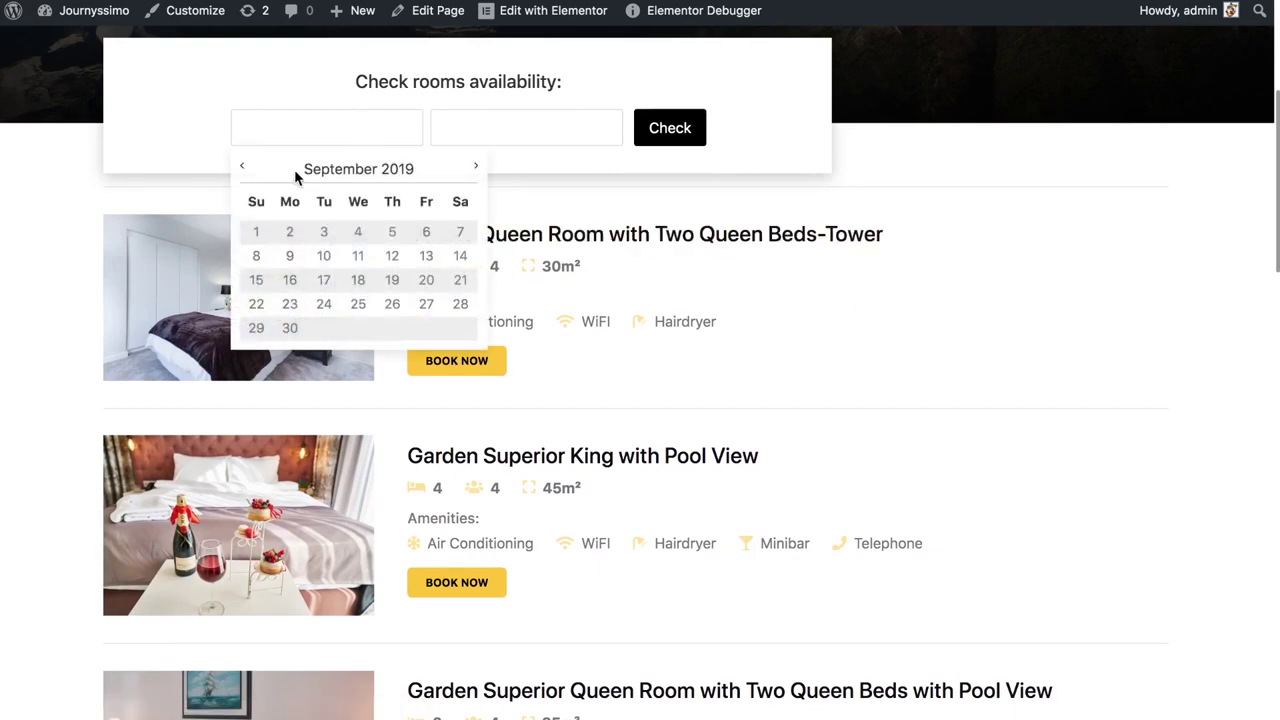
click(245, 170)
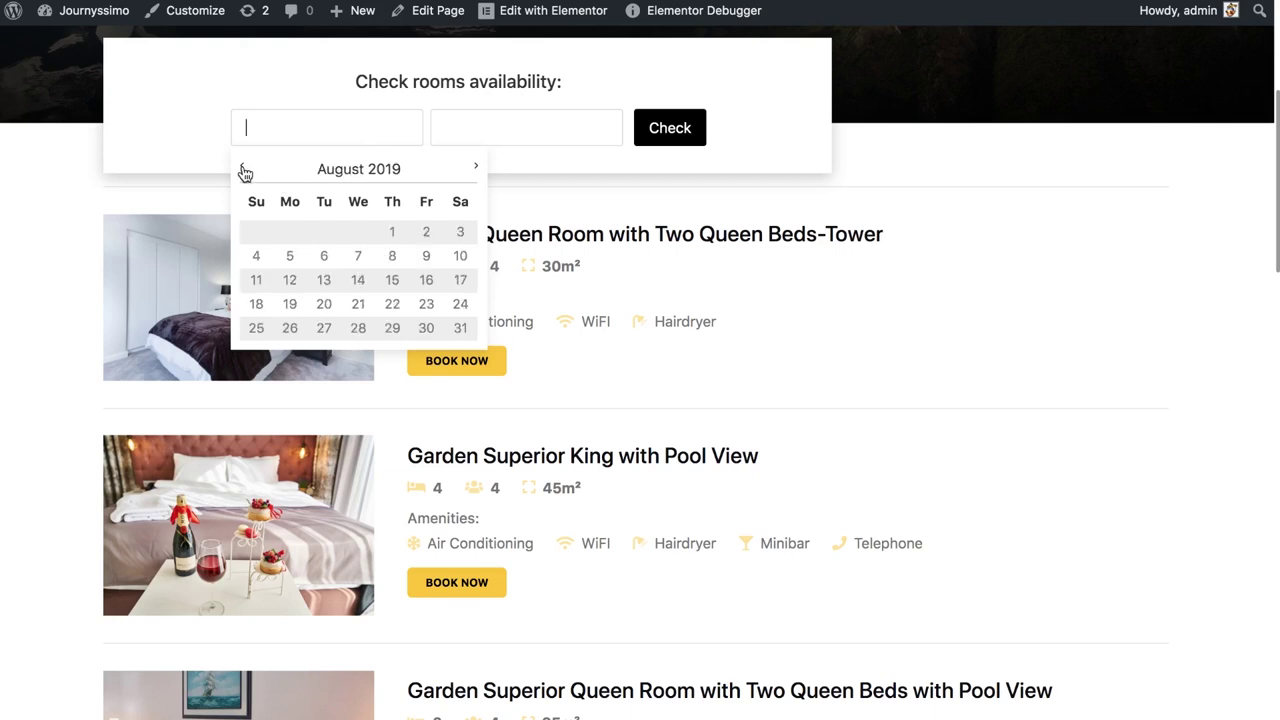
click(392, 257)
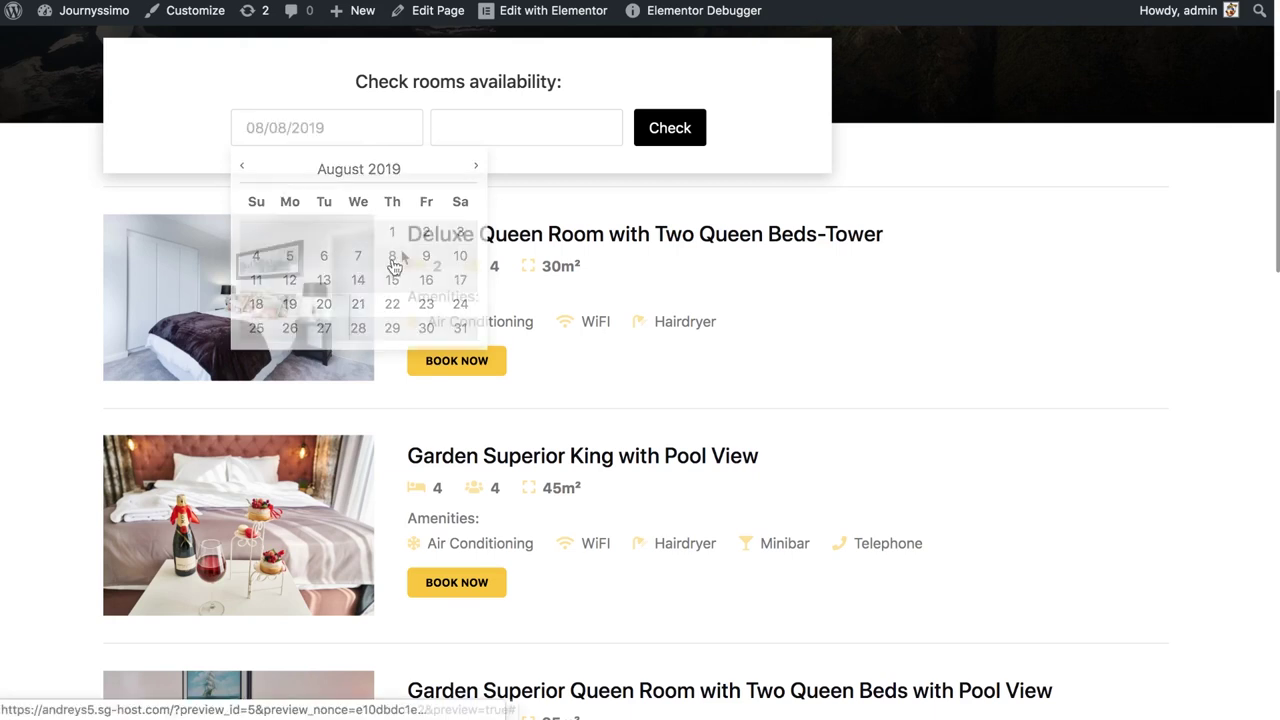
click(523, 127)
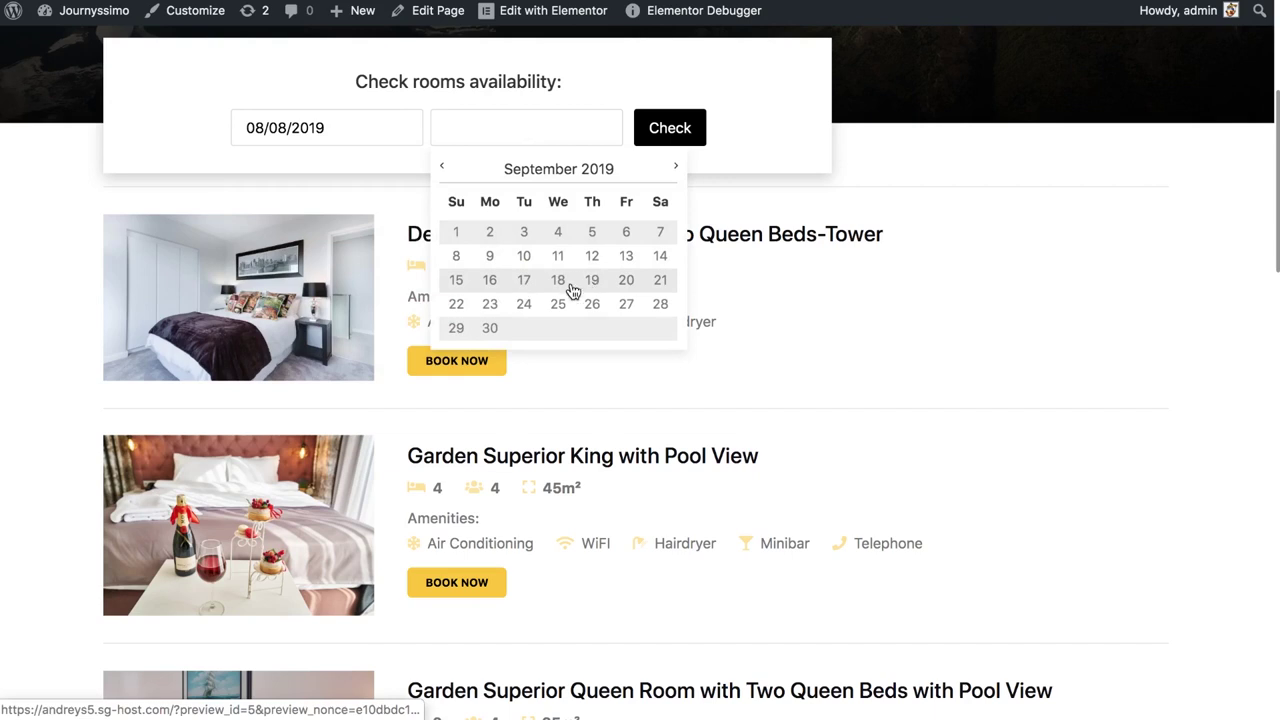
click(627, 282)
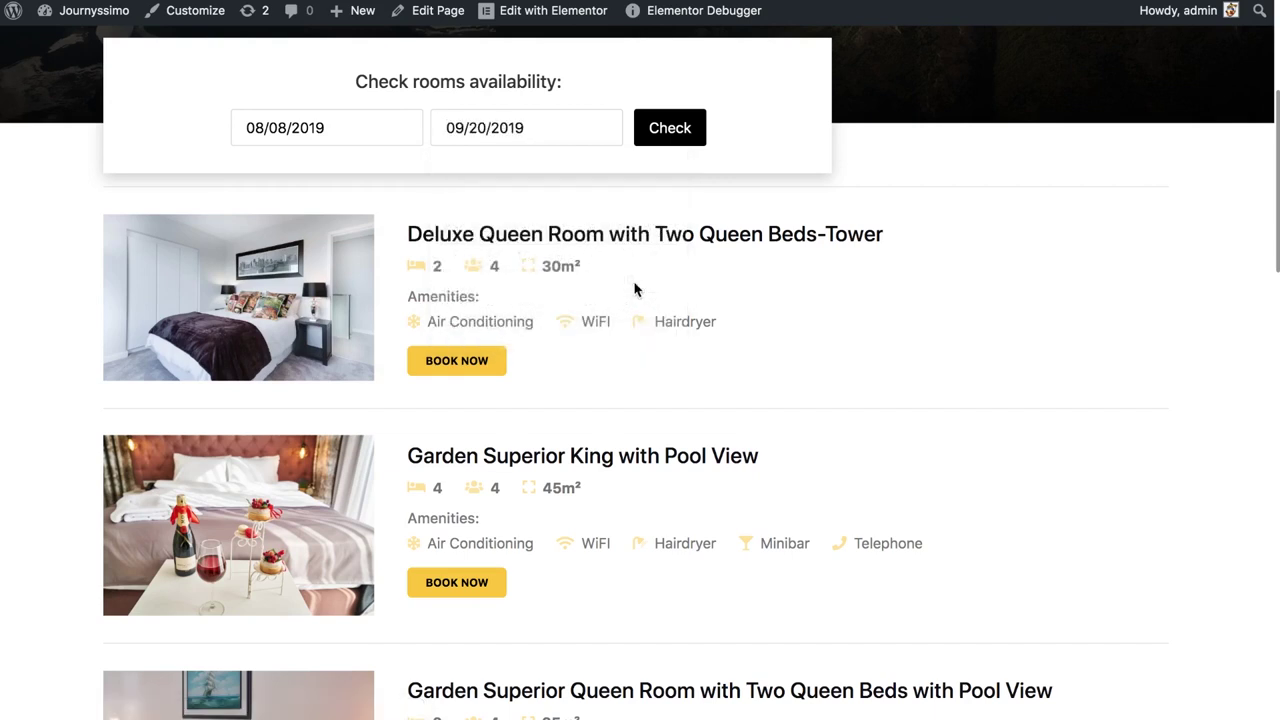
click(672, 136)
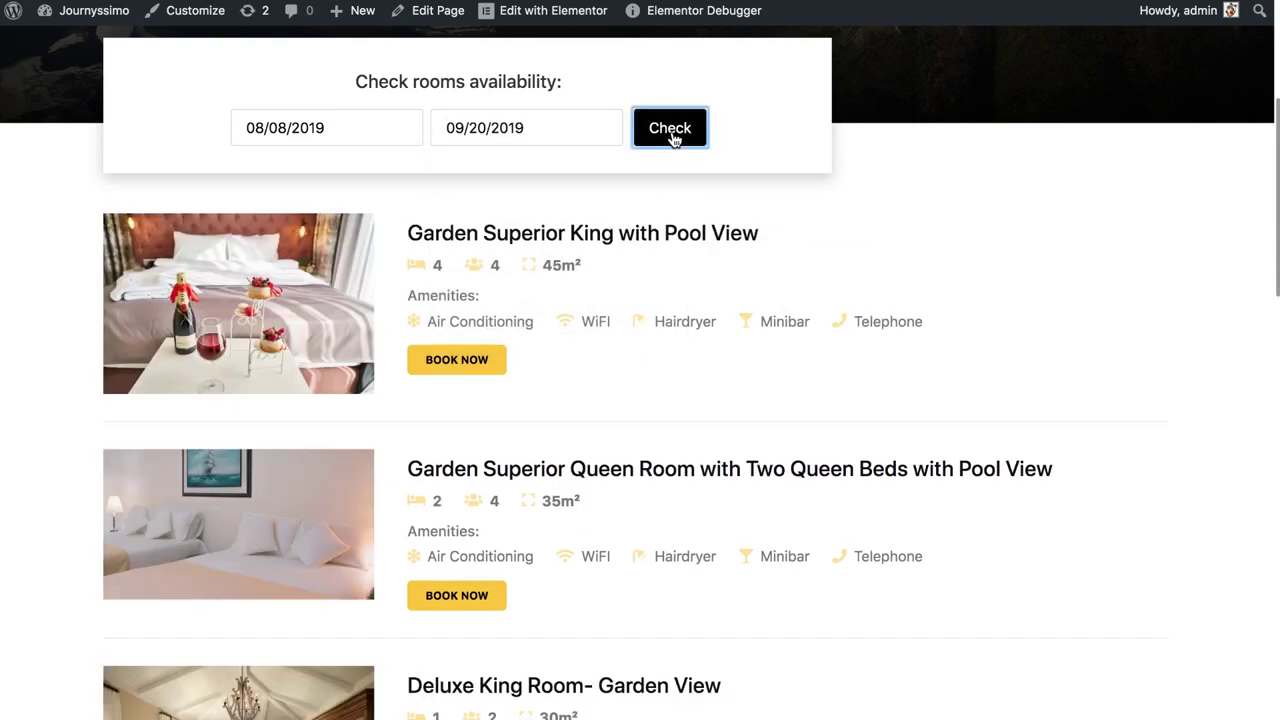